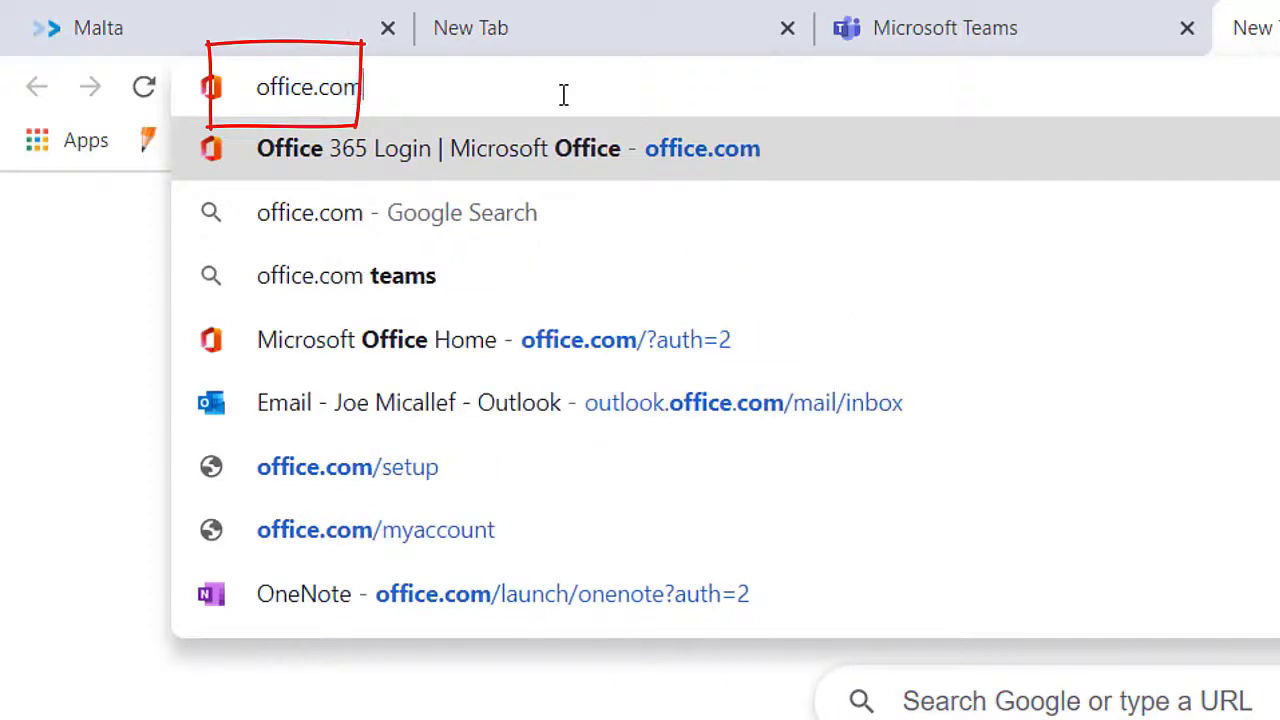
Go to office.com, open SharePoint from there and start creating a new site.
key(Return)
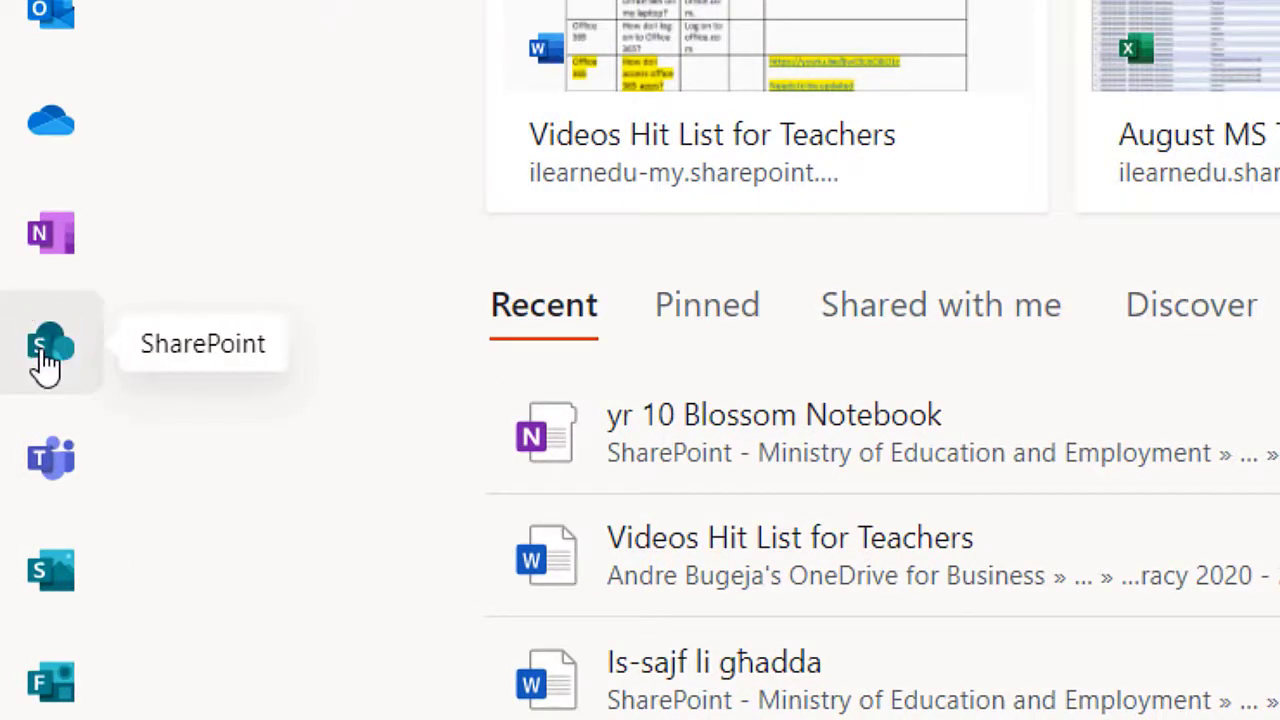
click(45, 362)
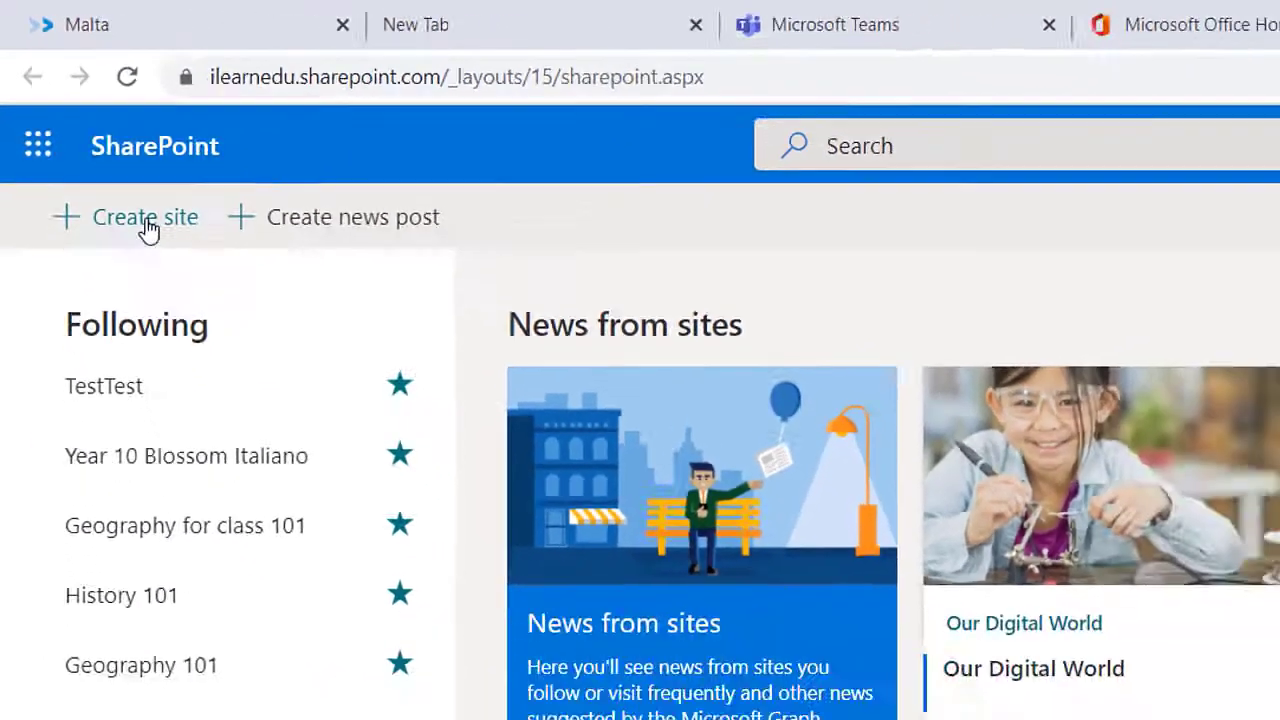
click(176, 268)
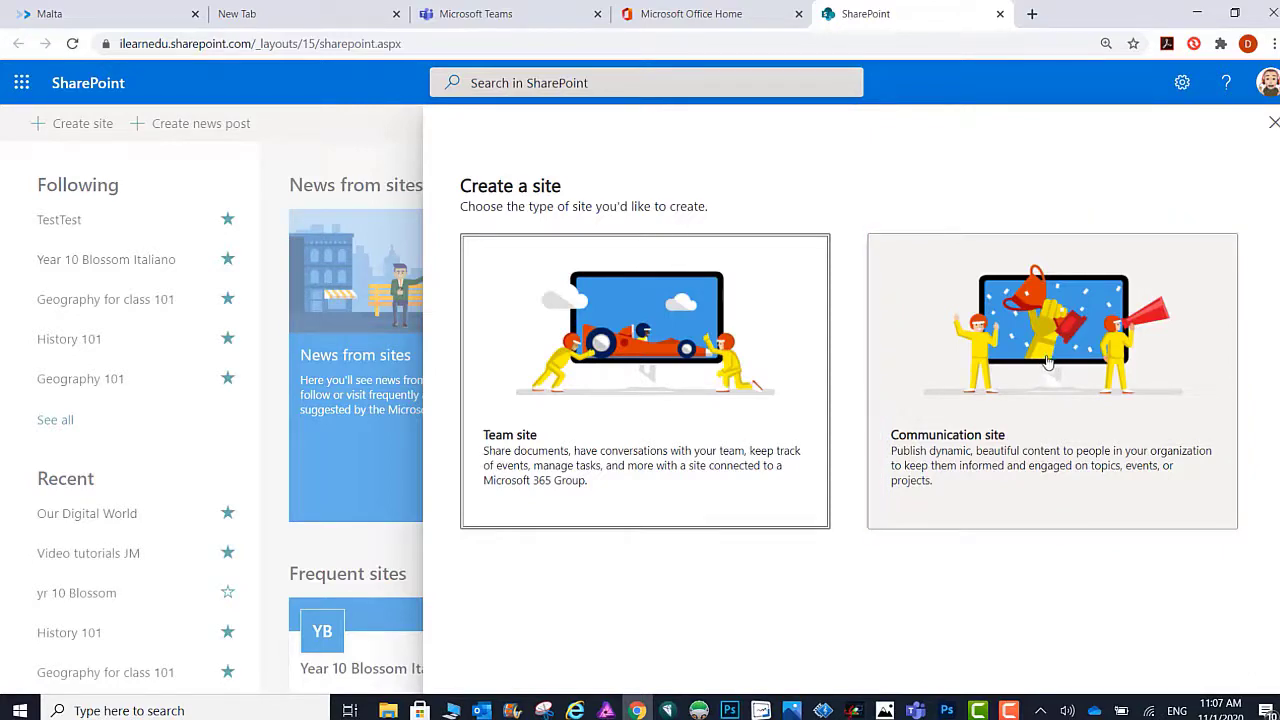
Choose a Communication site as the site type and set its design to Blank.
click(1047, 362)
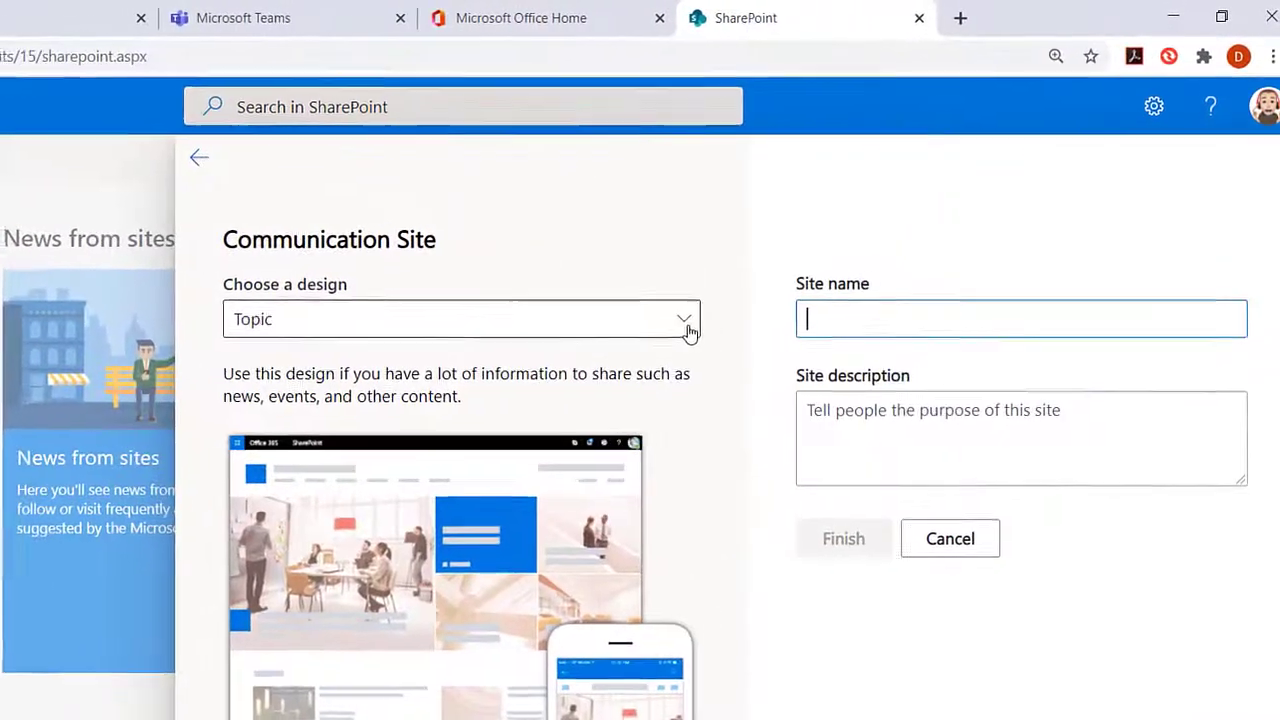
click(821, 257)
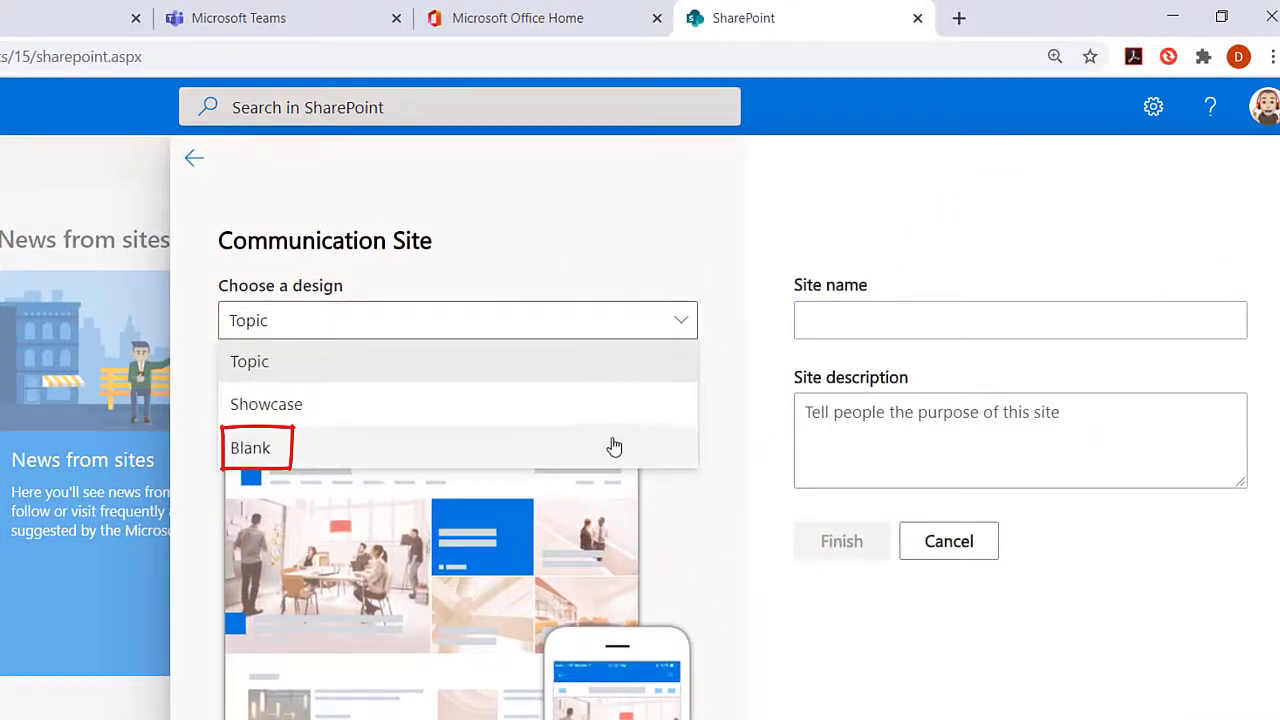
click(614, 449)
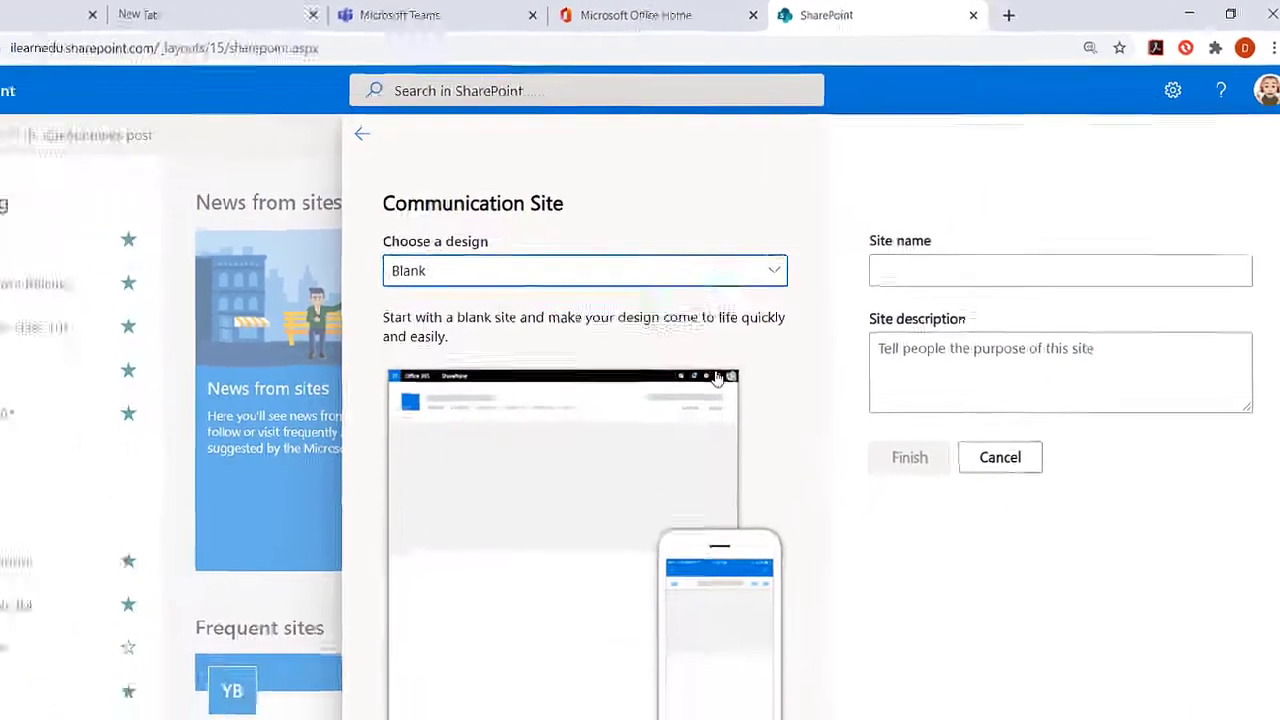
Name the site "Yr 10 Blossom Italiano" and create it.
click(928, 245)
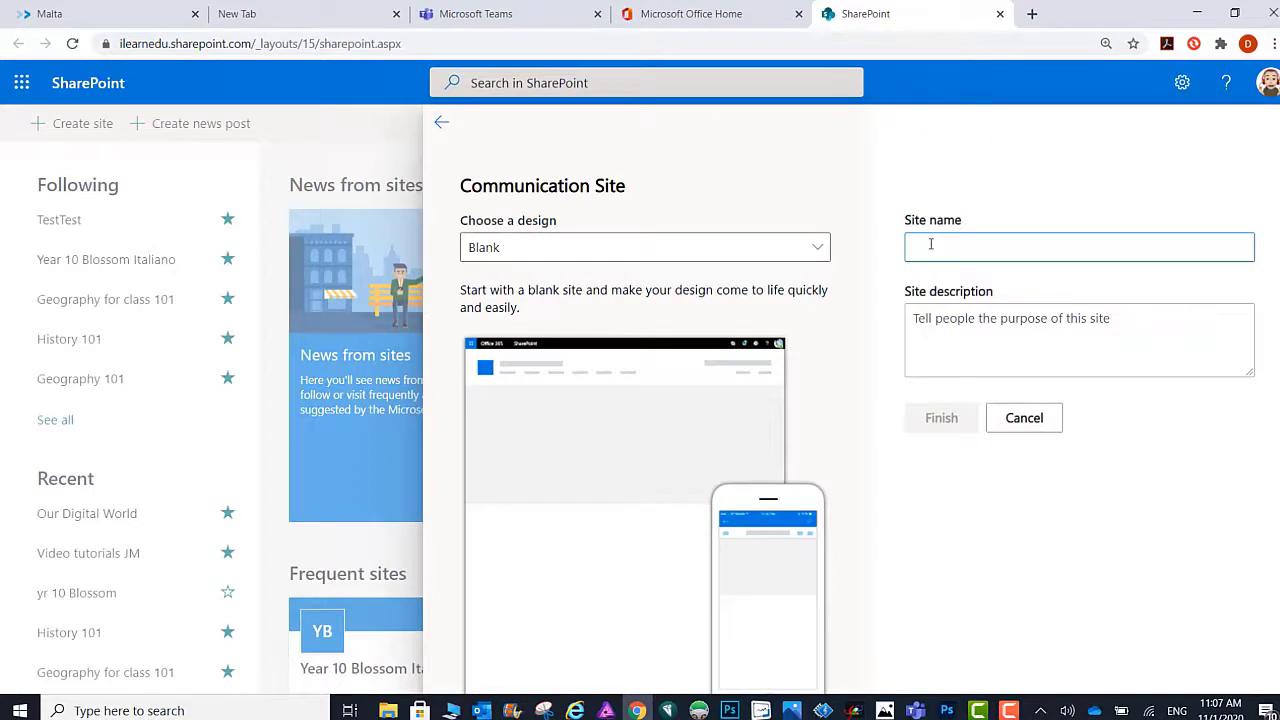
text(Yr 10 Blossom Italiano)
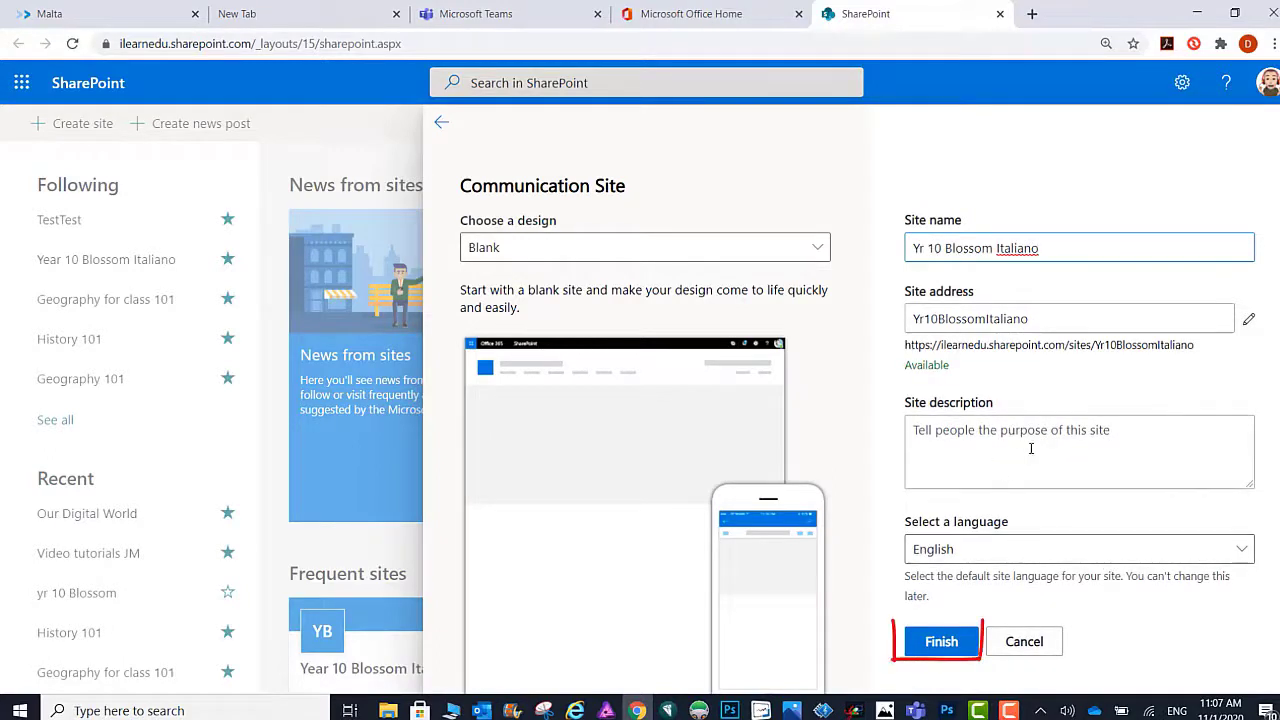
click(940, 641)
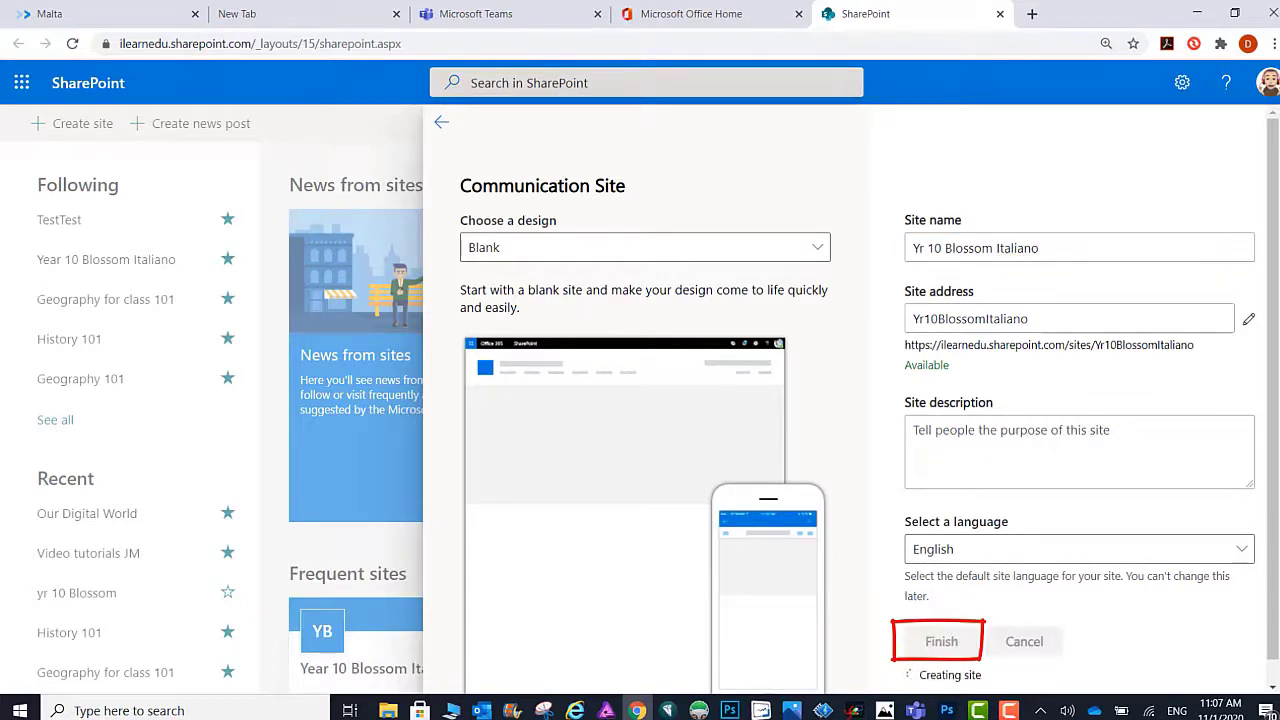
drag(1274, 454, 1275, 498)
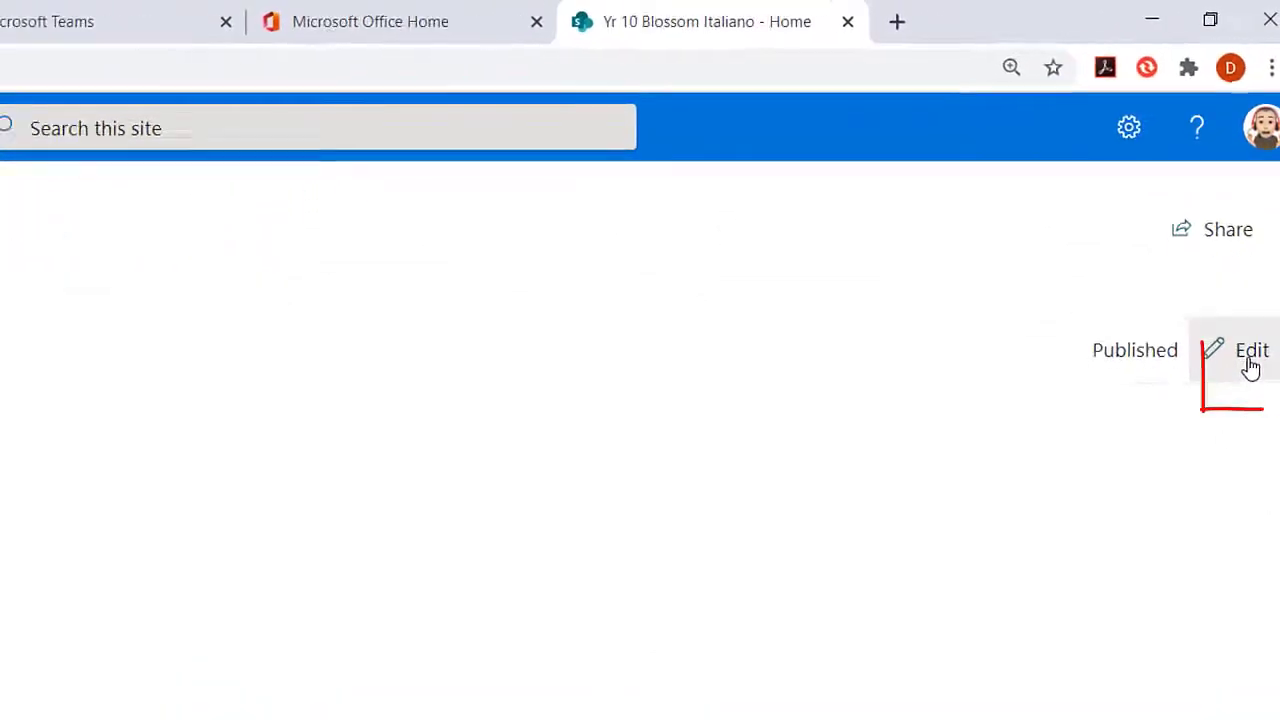
Put the site's home page into edit mode and add a Call to action web part.
click(1249, 380)
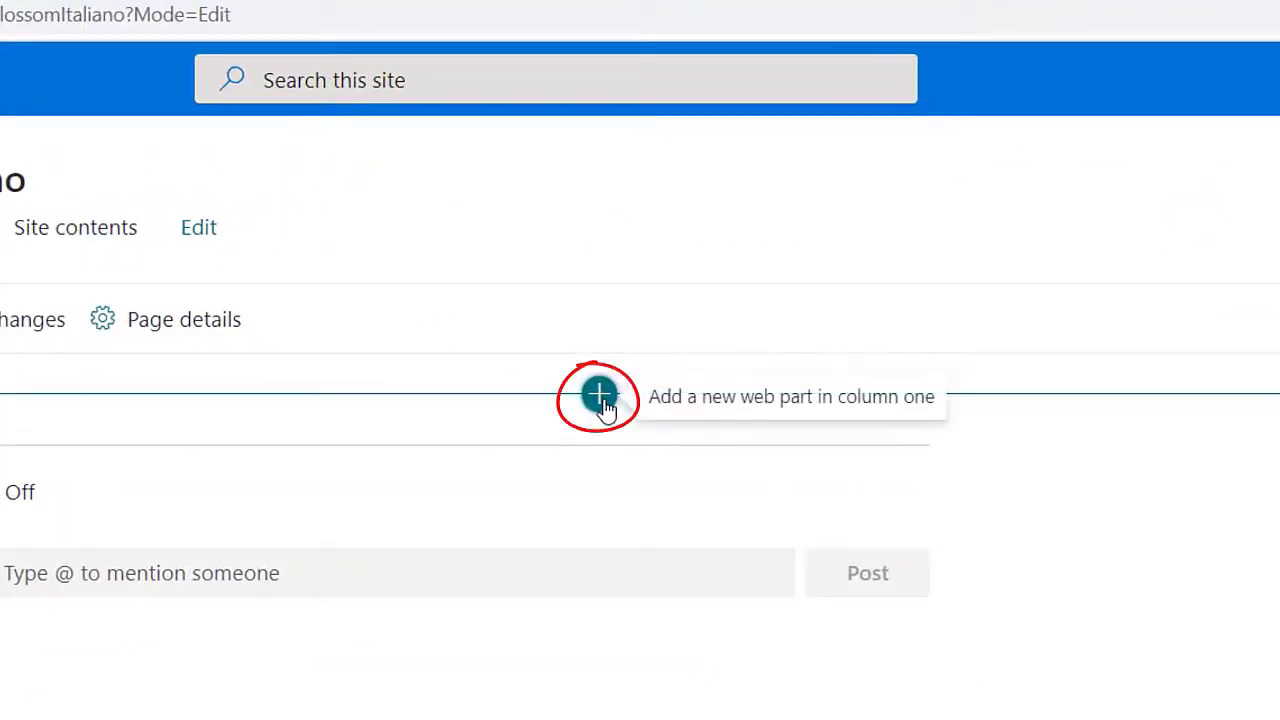
click(601, 398)
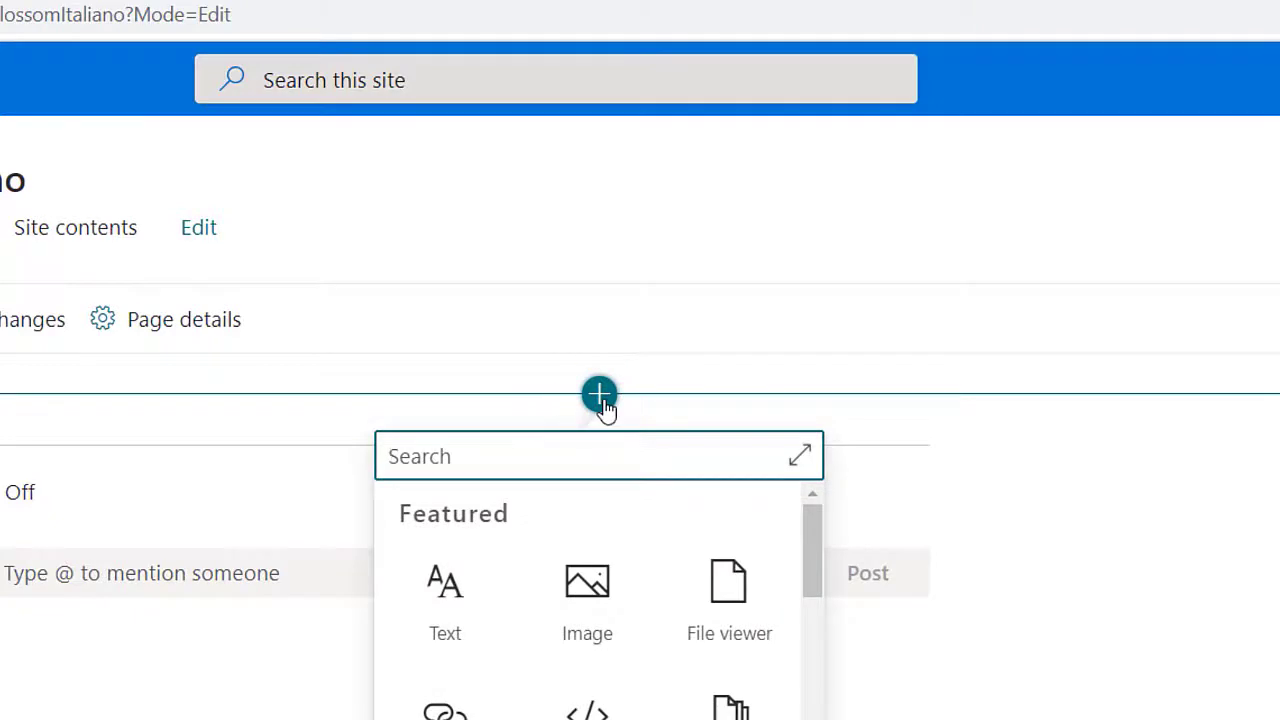
drag(813, 546, 815, 550)
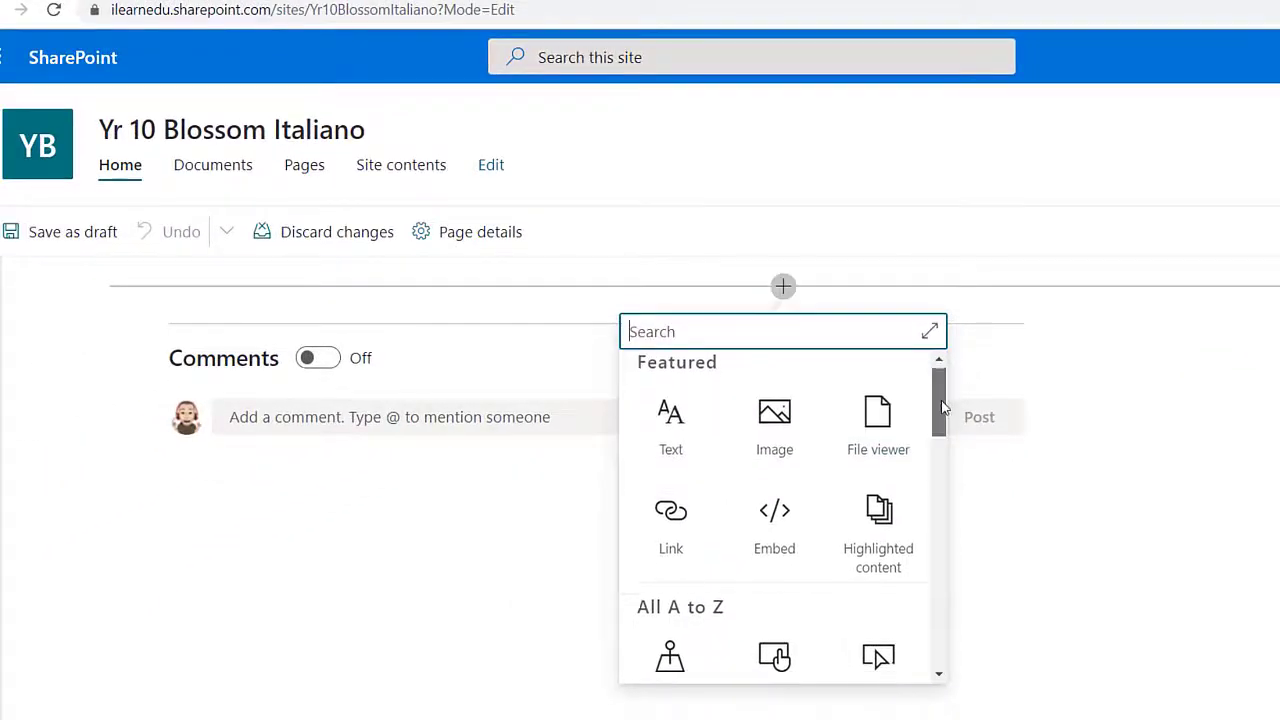
drag(941, 407, 941, 452)
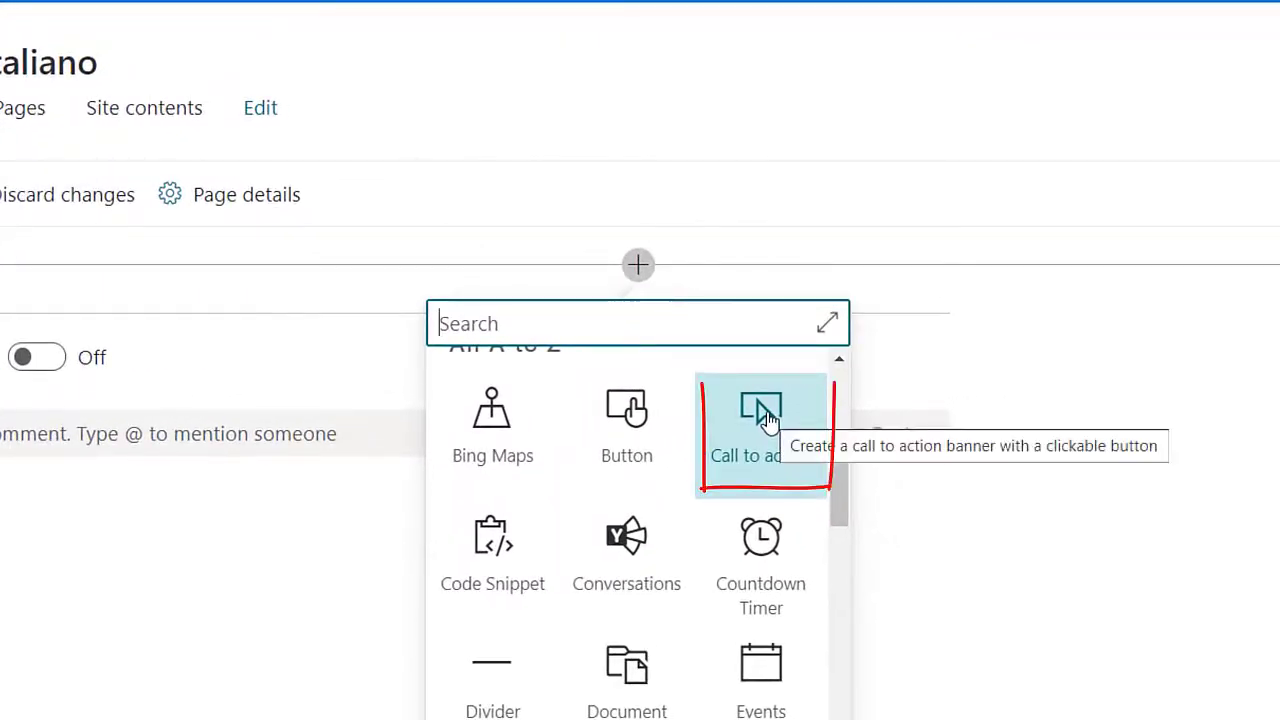
click(767, 418)
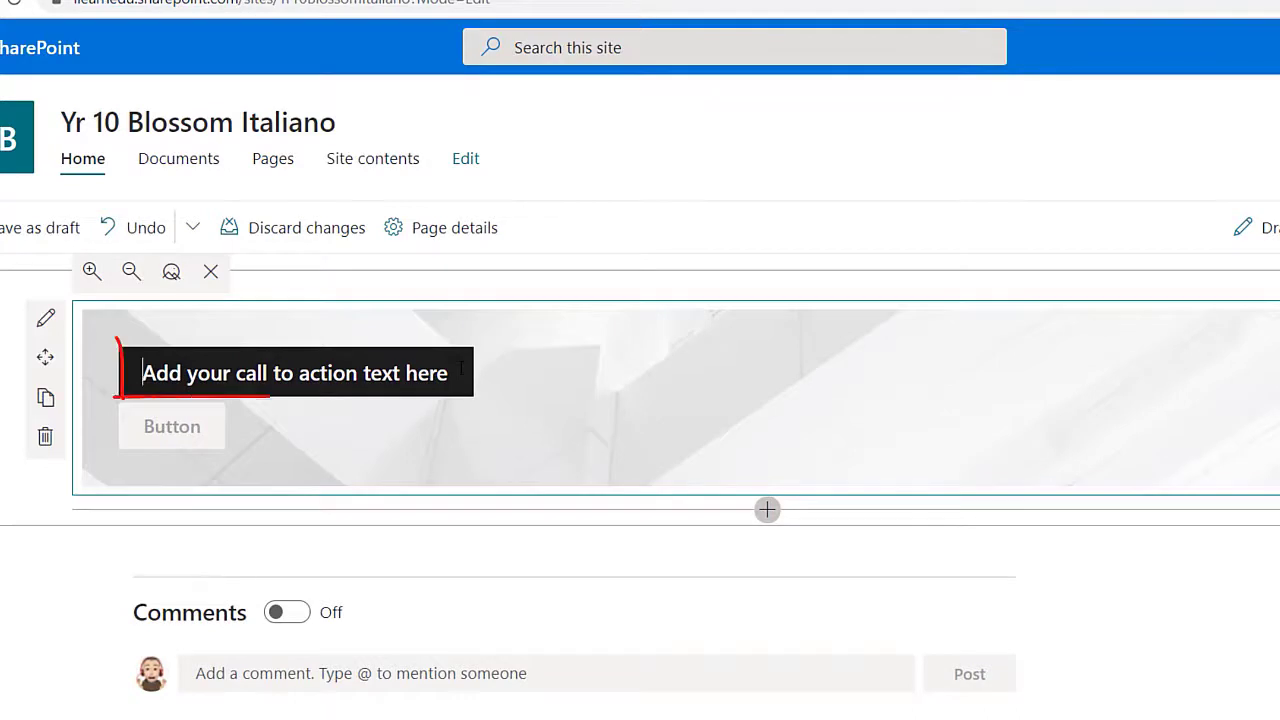
text(You can ac)
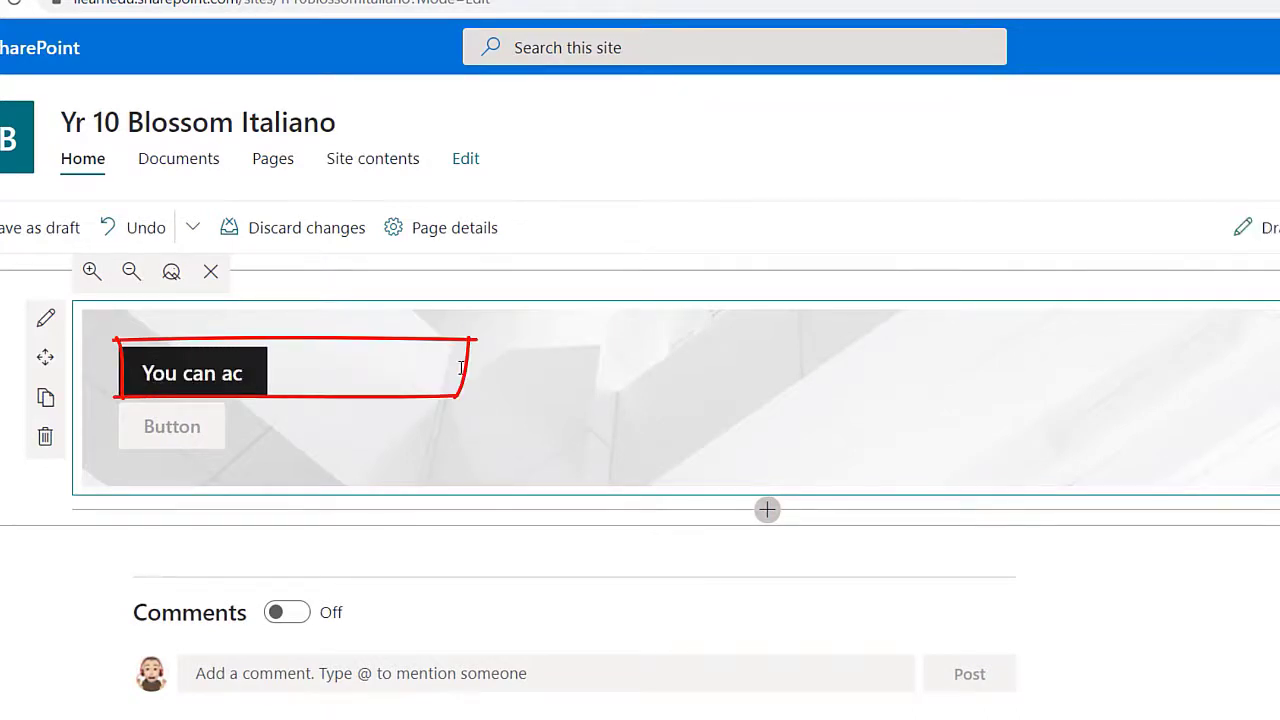
text(ecess your)
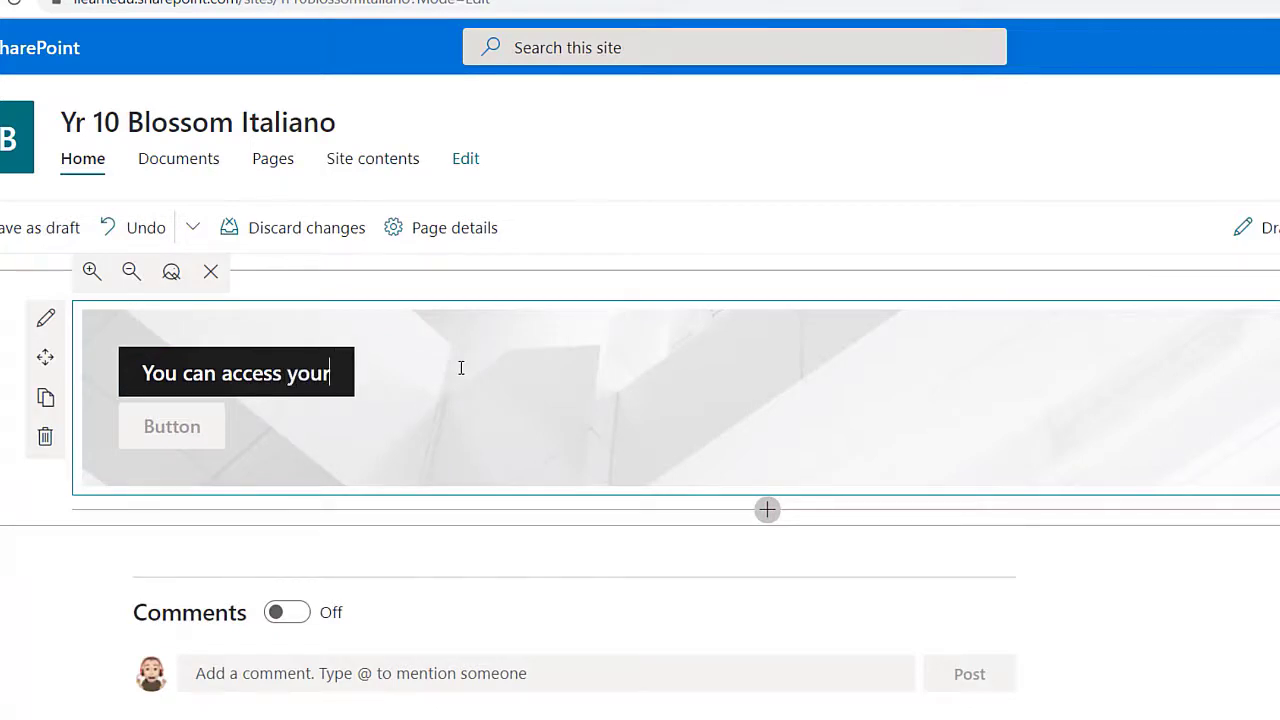
key(BackSpace)
key(BackSpace)
key(BackSpace)
key(BackSpace)
key(BackSpace)
key(BackSpace)
key(BackSpace)
key(BackSpace)
key(BackSpace)
key(BackSpace)
key(BackSpace)
key(BackSpace)
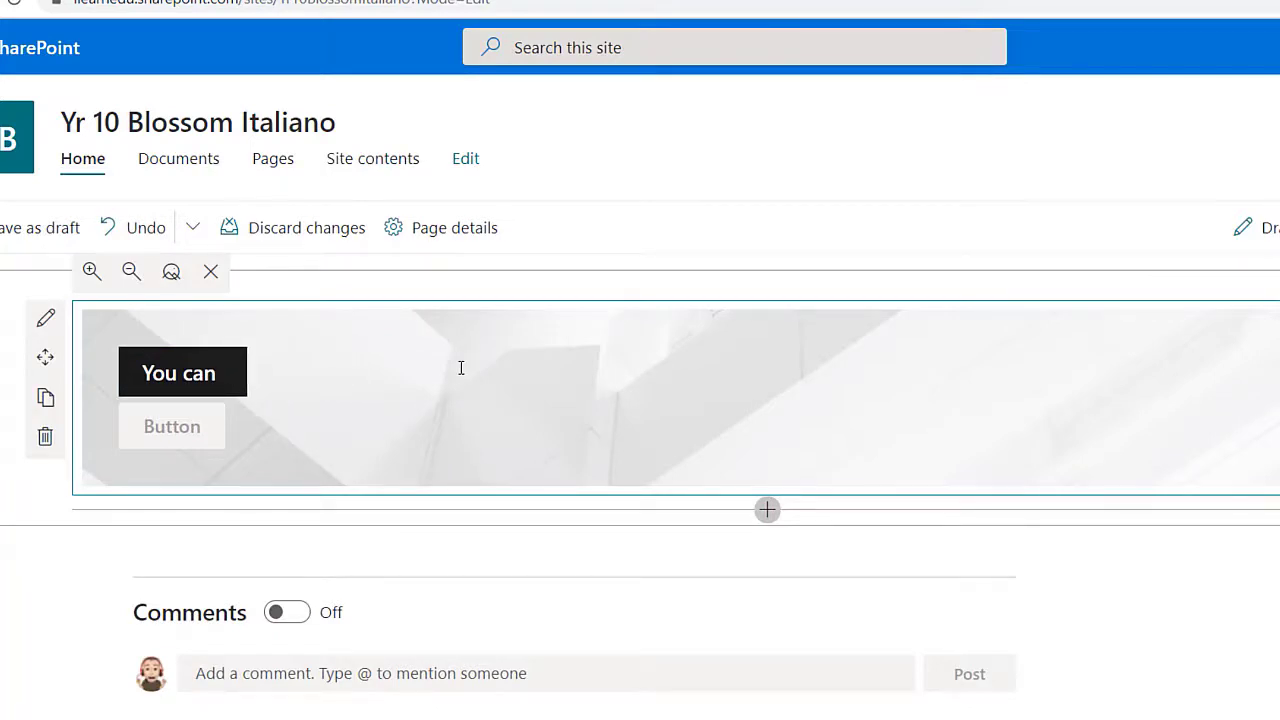
key(BackSpace)
key(BackSpace)
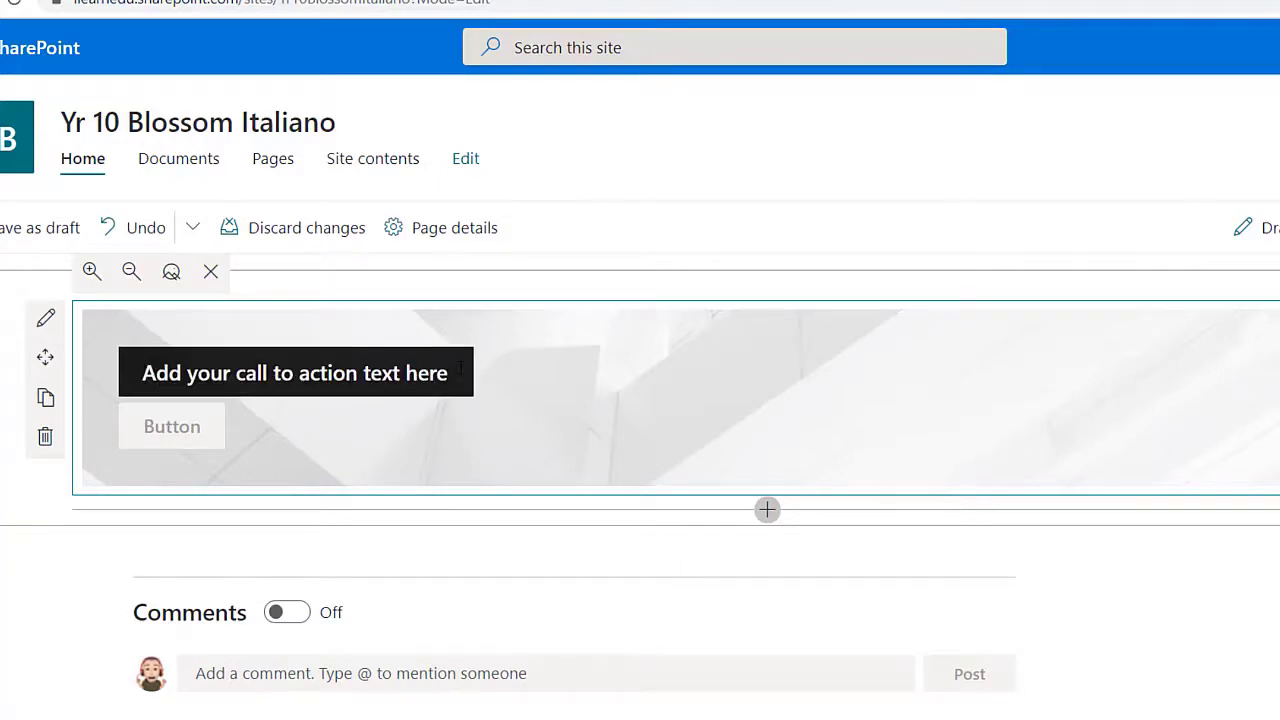
Set the call to action banner's text to "Click here for your".
text(click here for y)
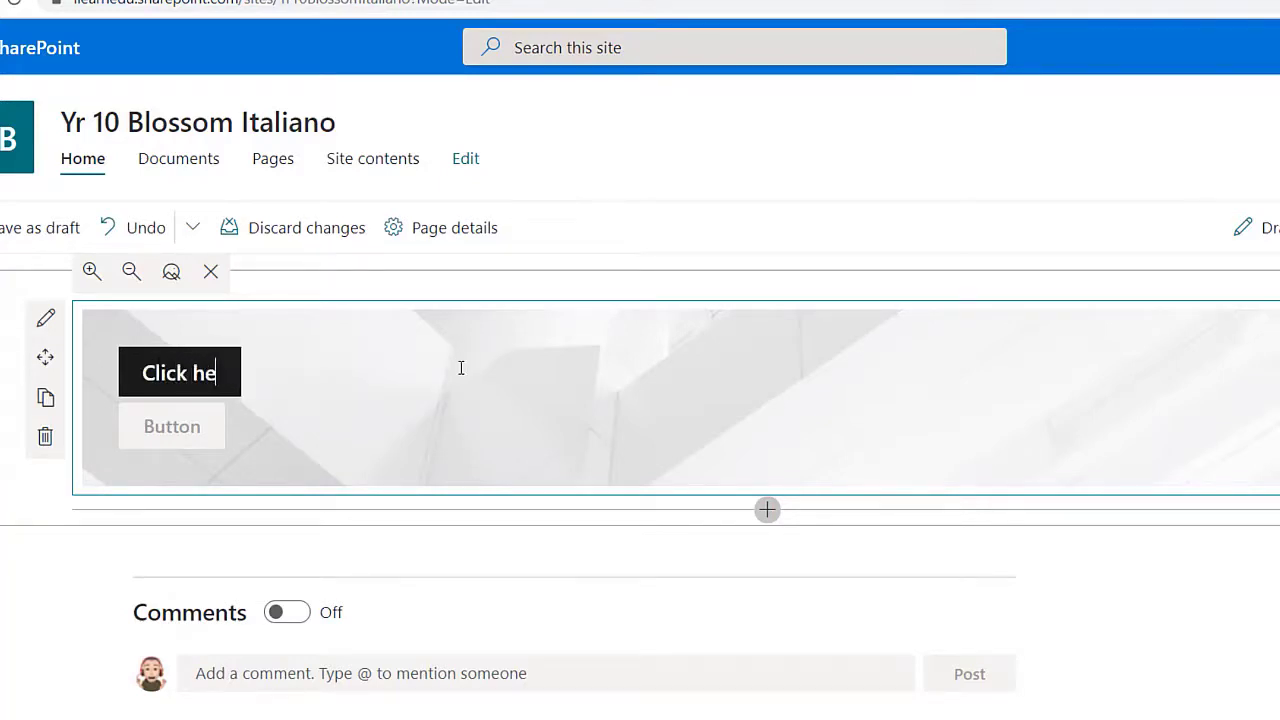
text(our )
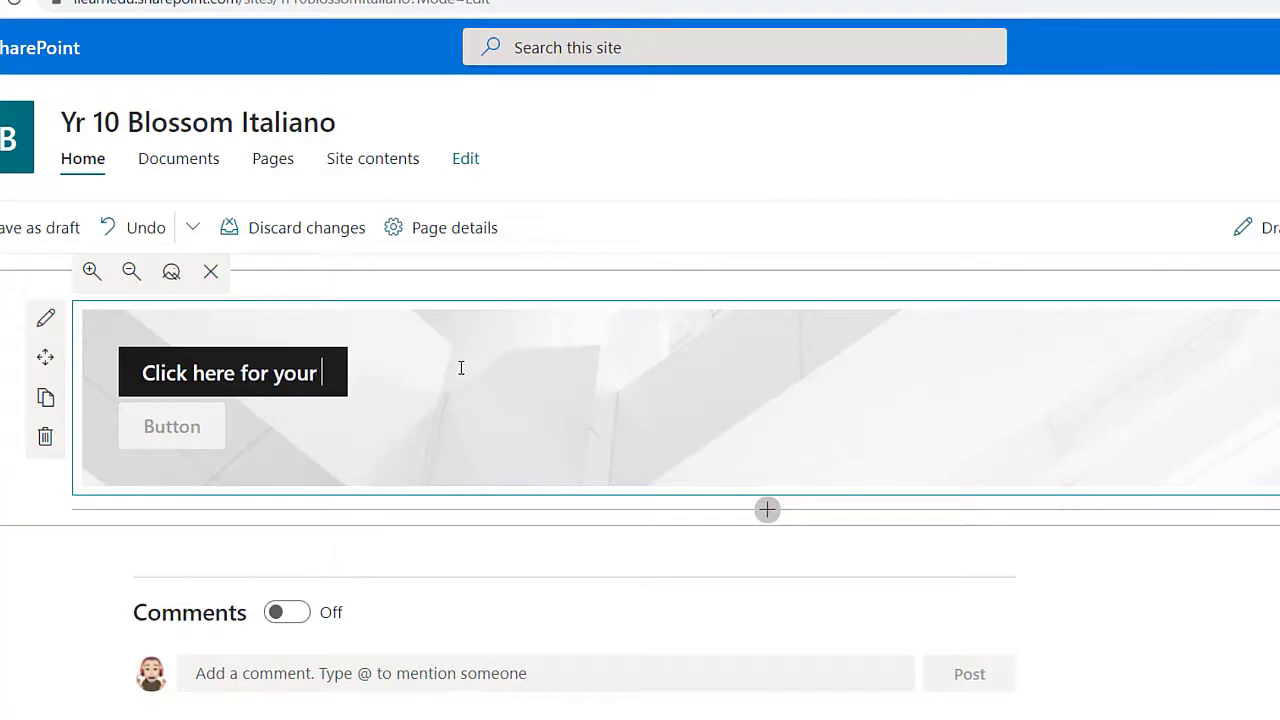
text(As)
key(BackSpace)
key(BackSpace)
key(BackSpace)
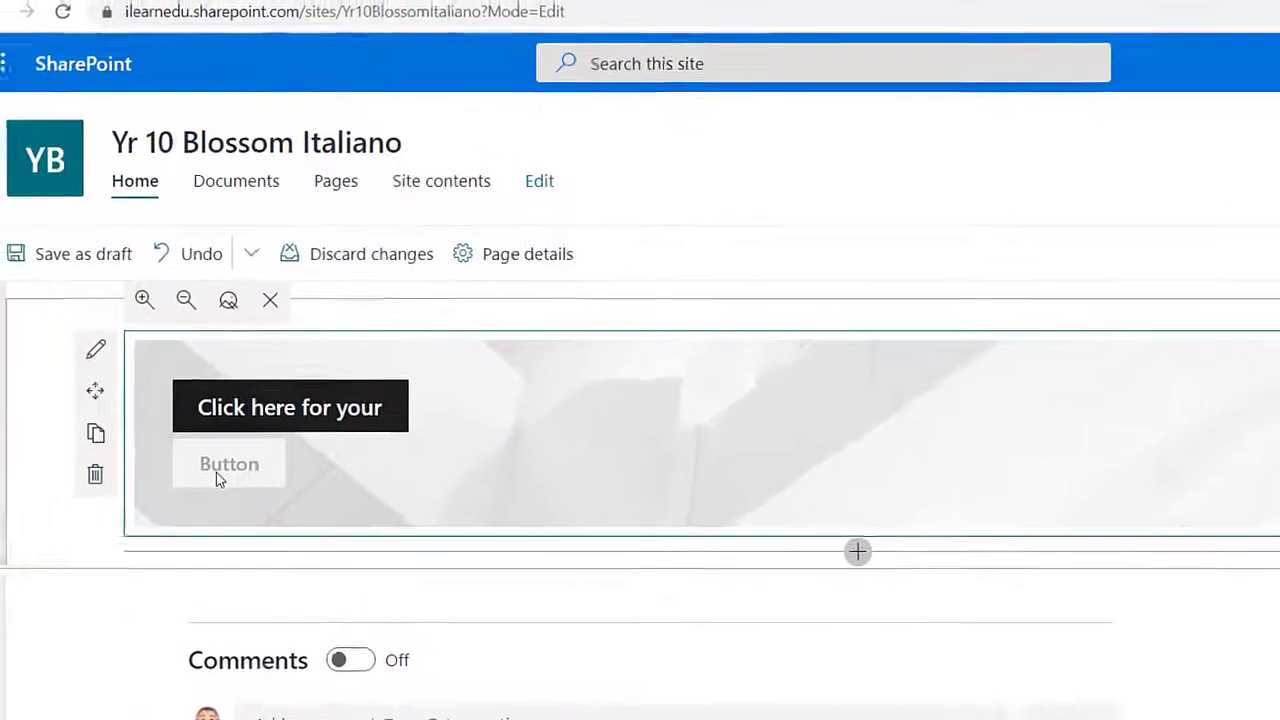
Open the call to action's properties and set the button label to "Assignments / Homeworks".
click(135, 375)
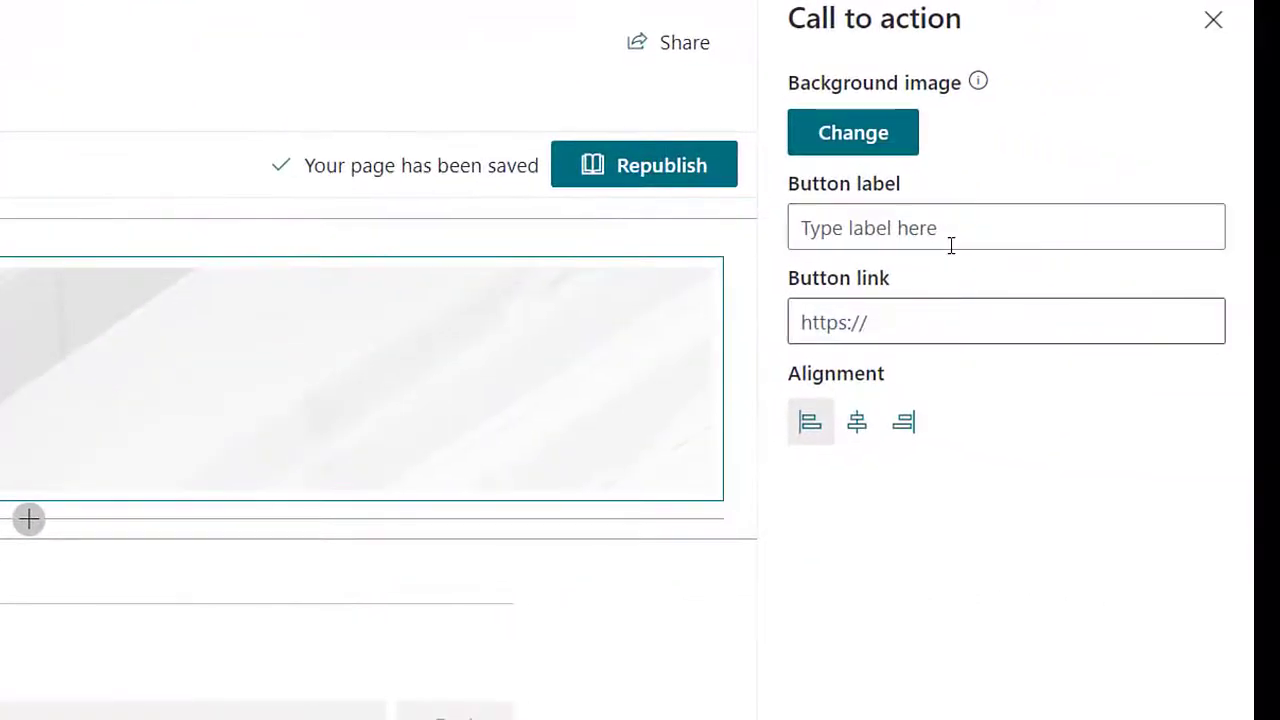
click(951, 245)
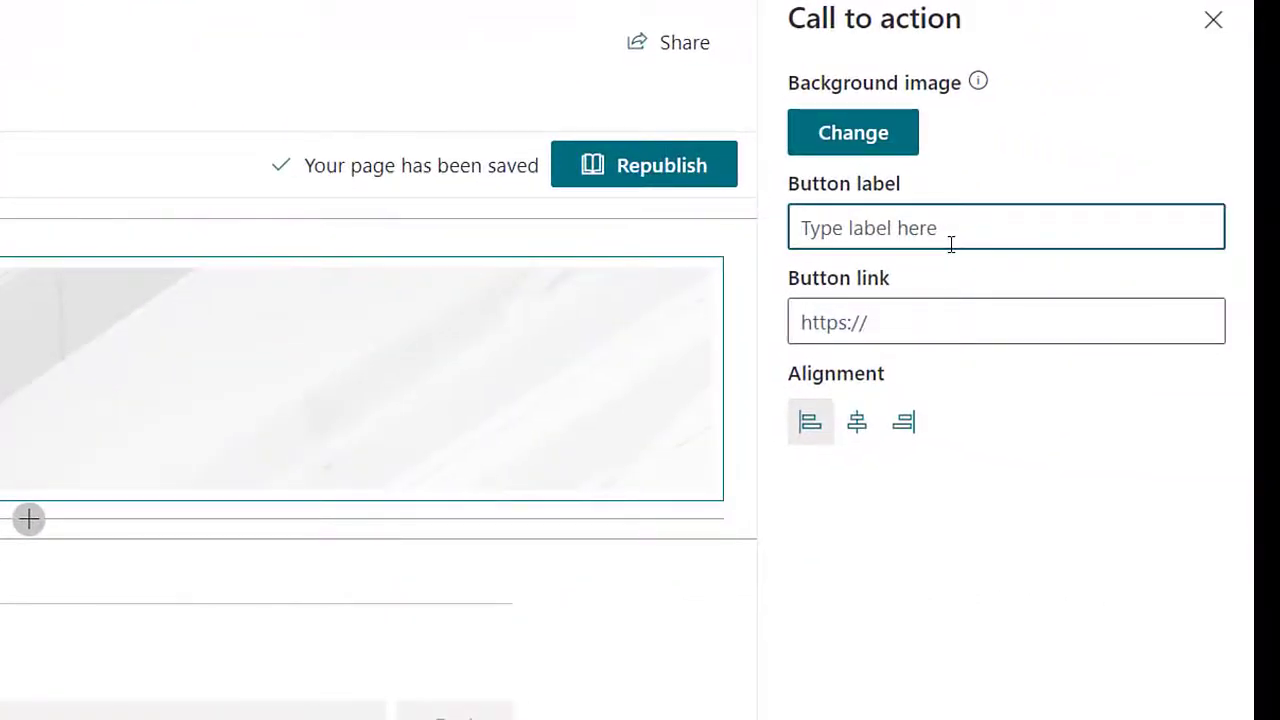
text(Assignments / Homeworks)
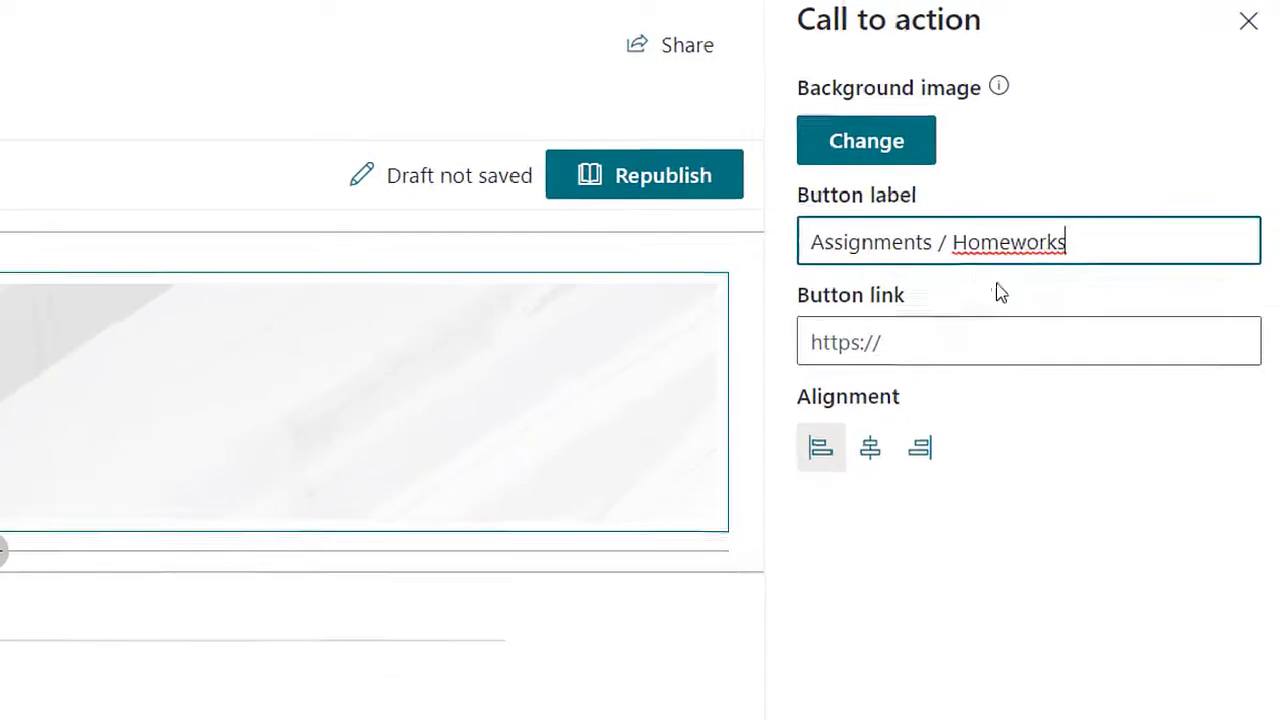
Change the banner's background to the stock image of coloured pencils and books, found by searching for "Homework".
click(970, 188)
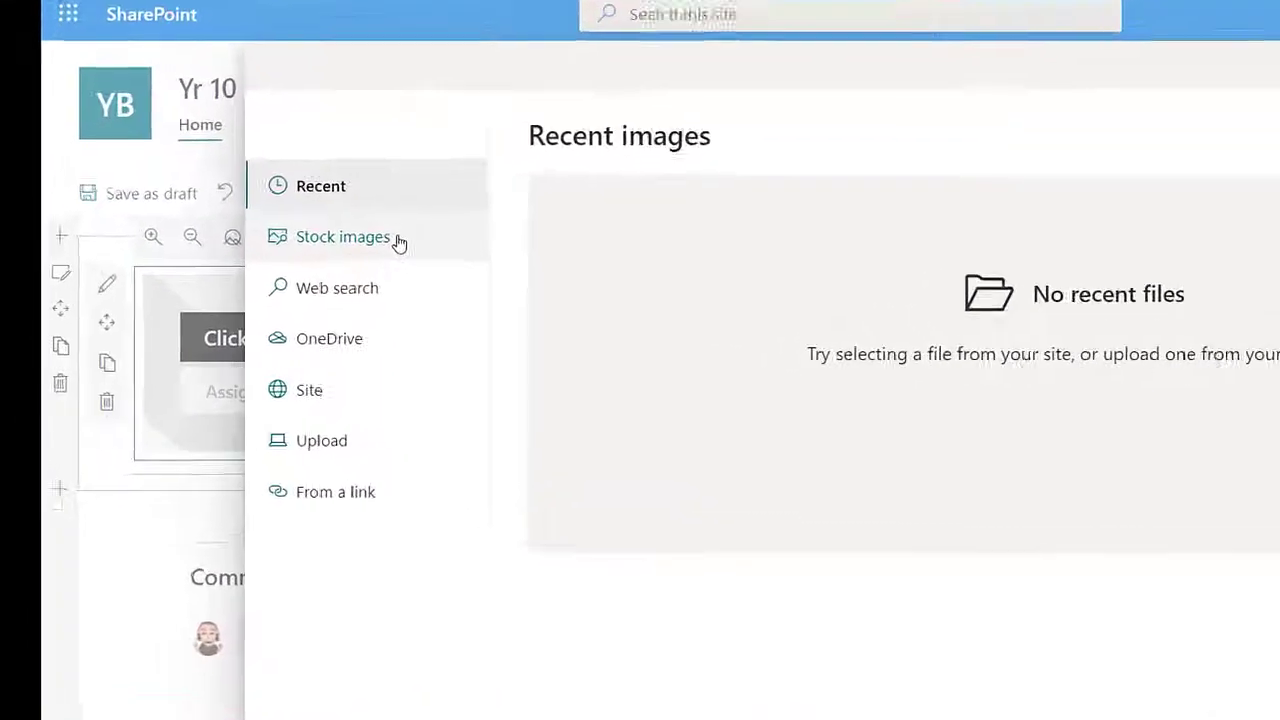
click(310, 265)
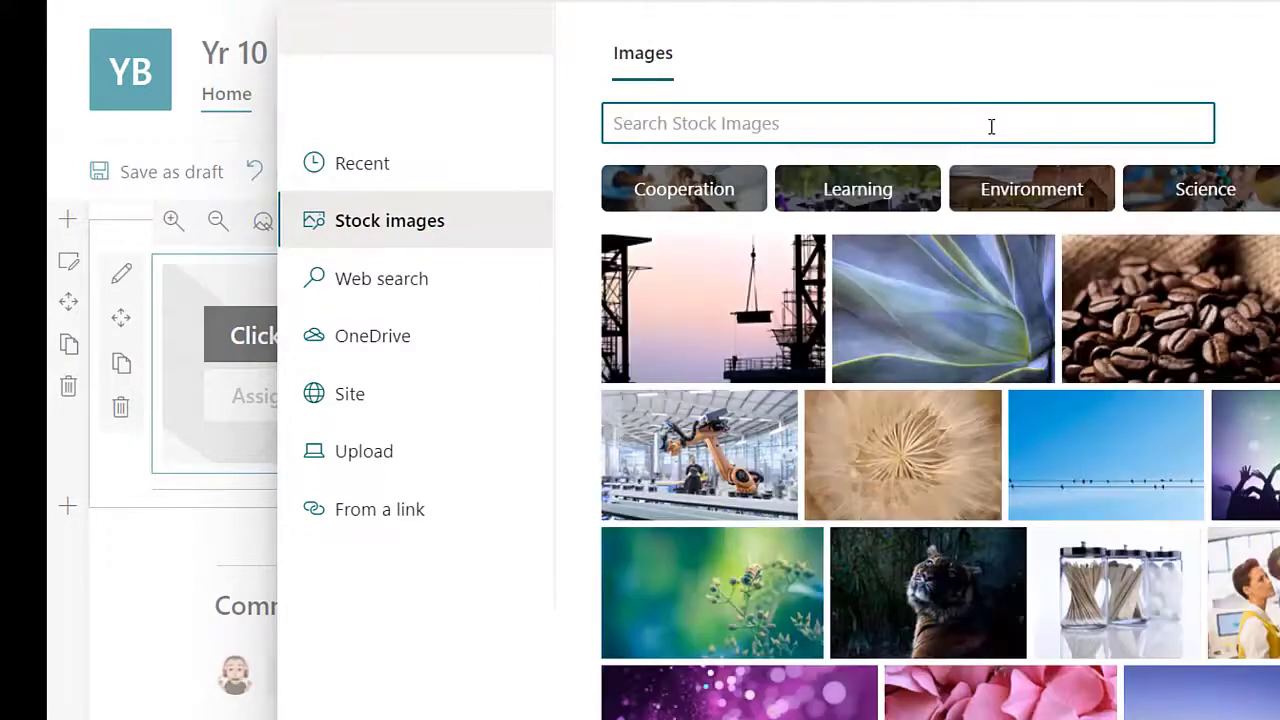
text(Homework)
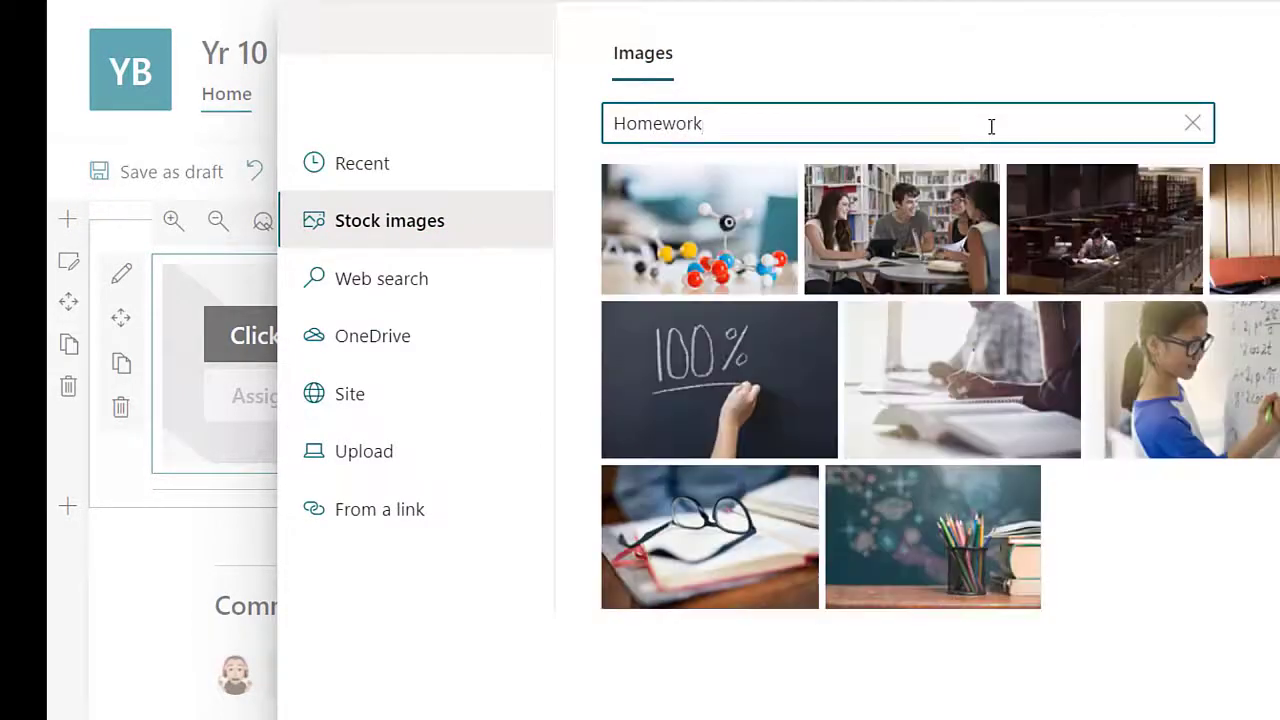
click(978, 572)
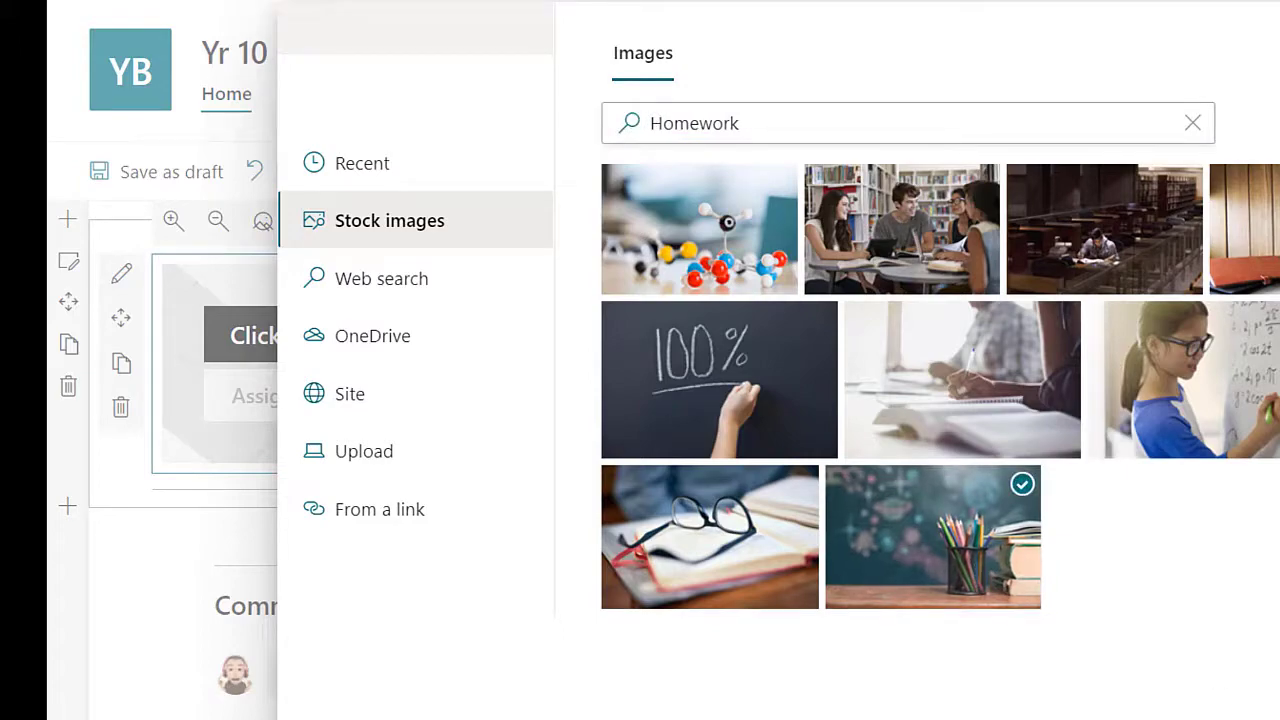
click(1113, 654)
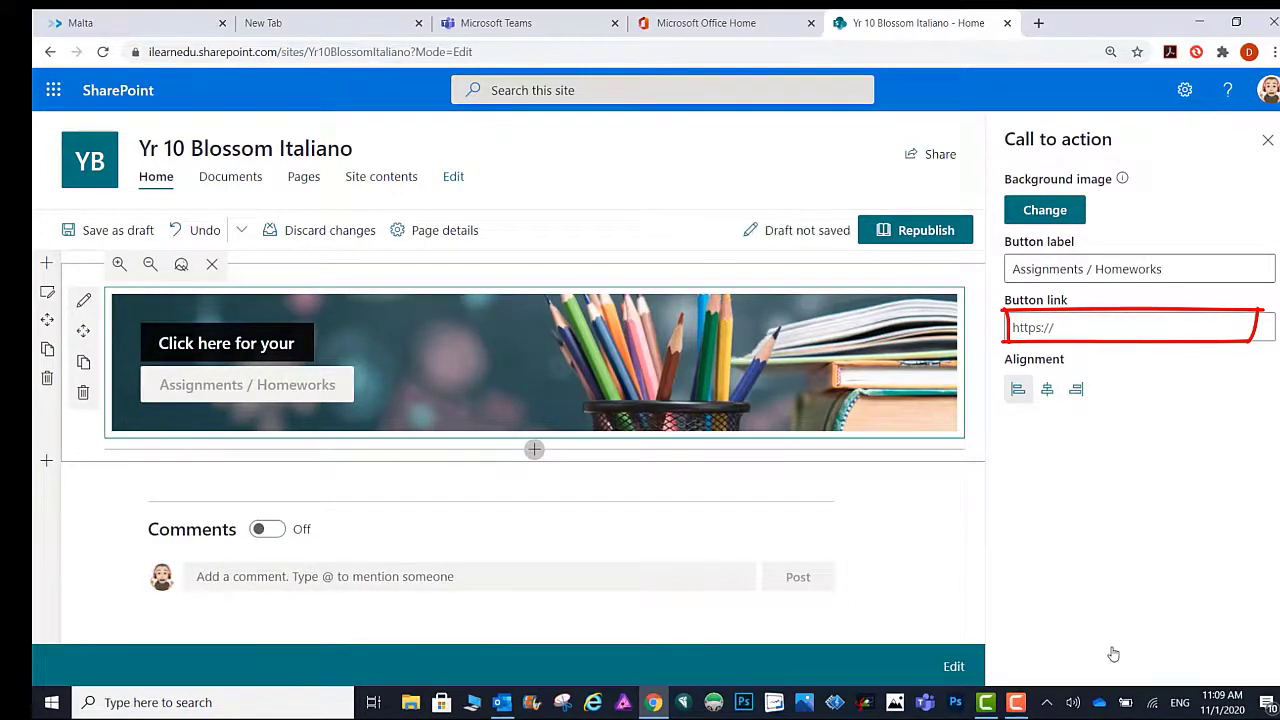
Switch to Microsoft Teams and copy the web address of the yr 10 Blossom team's Assignments page in the General channel.
click(1016, 320)
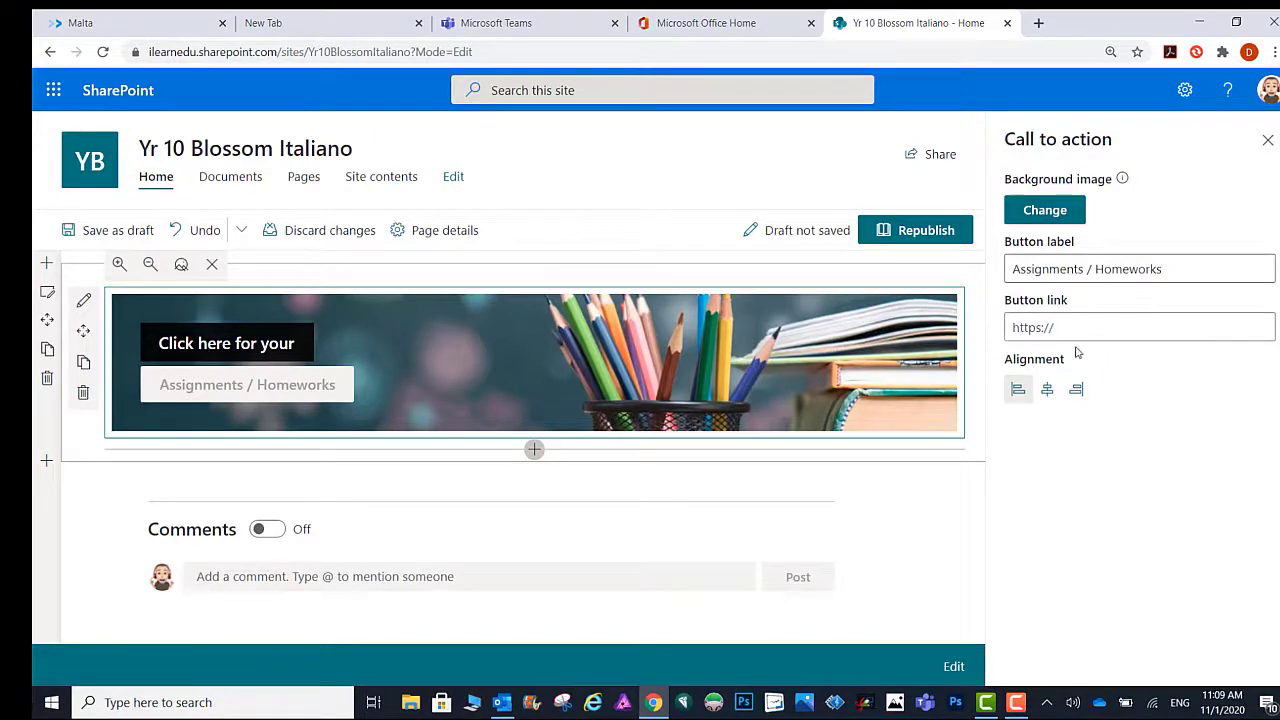
click(541, 25)
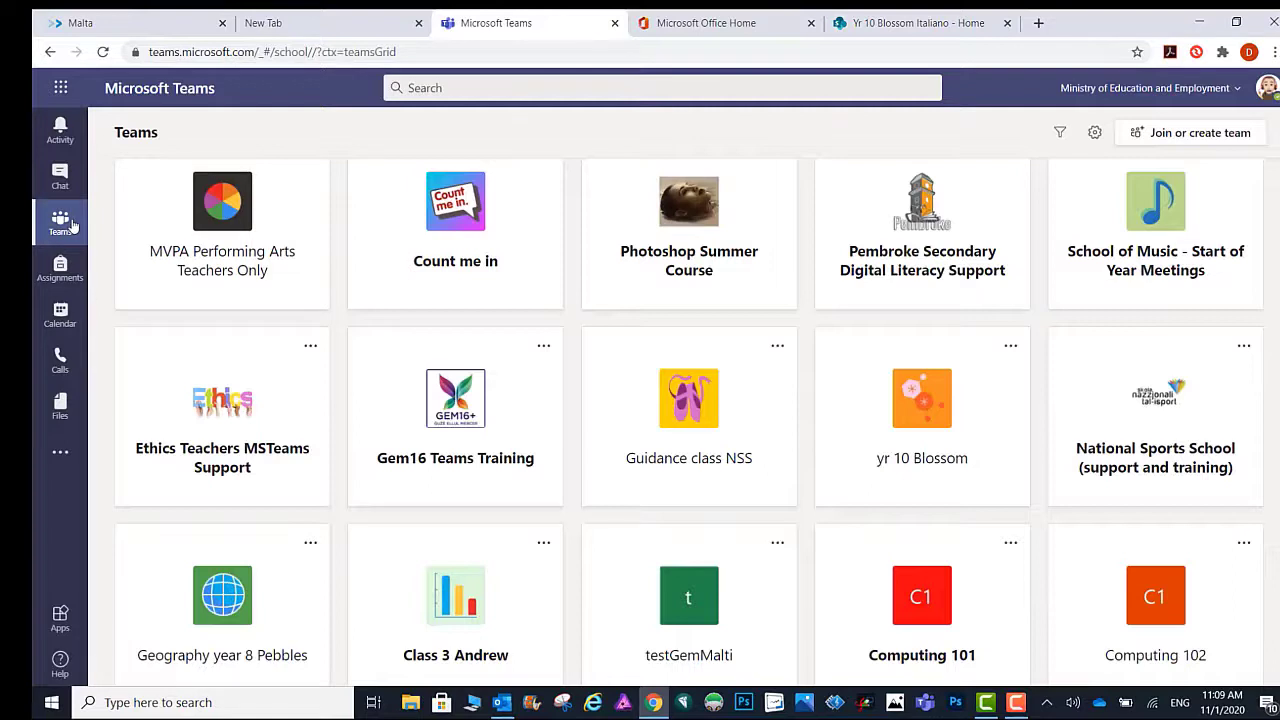
click(970, 385)
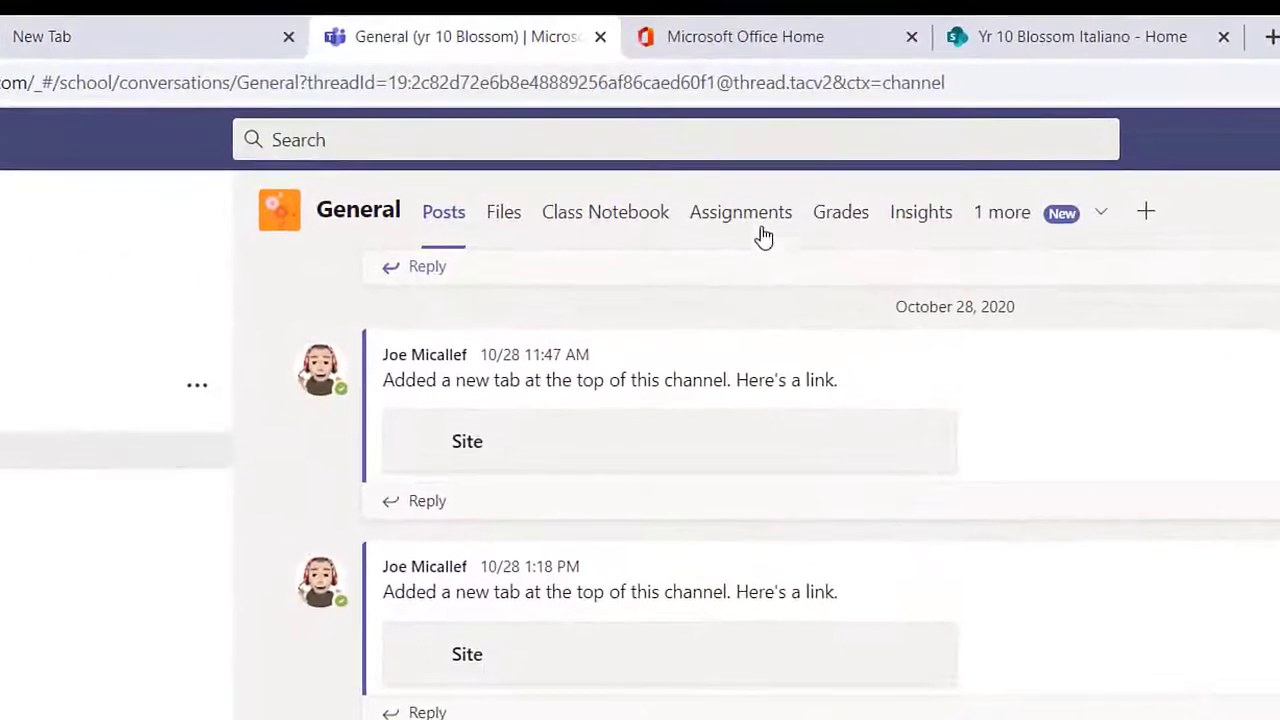
click(760, 213)
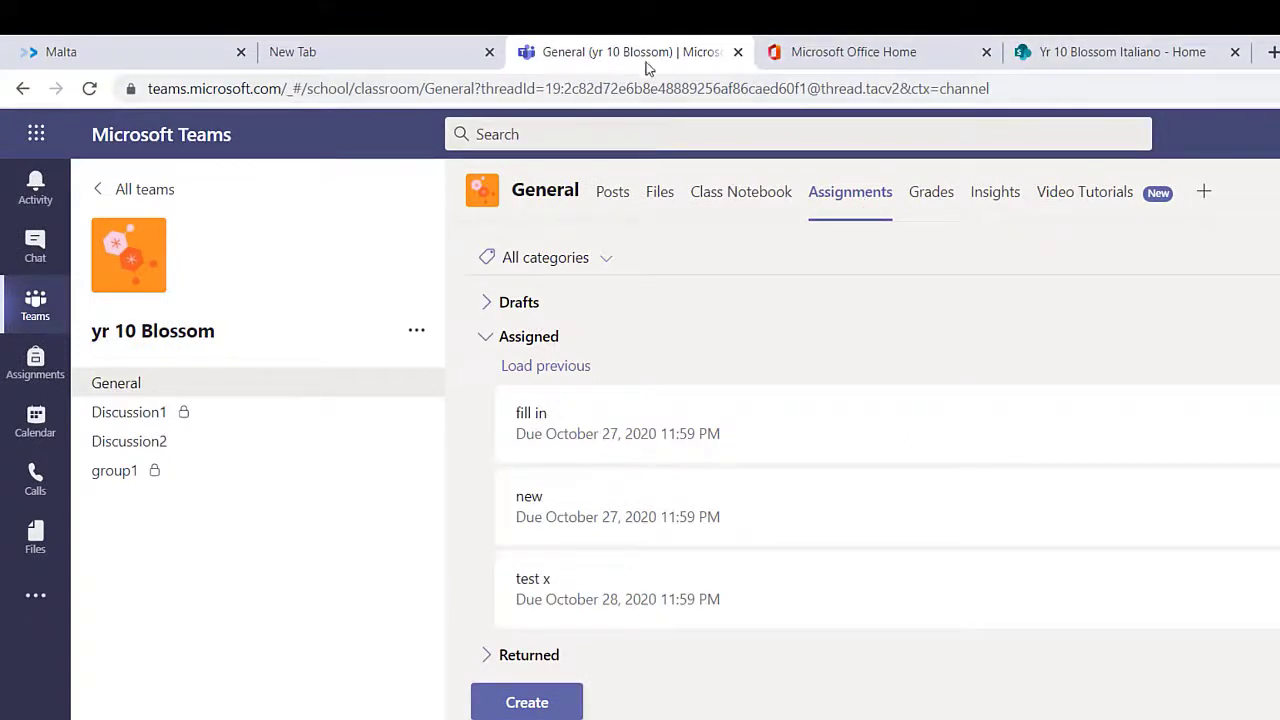
click(660, 88)
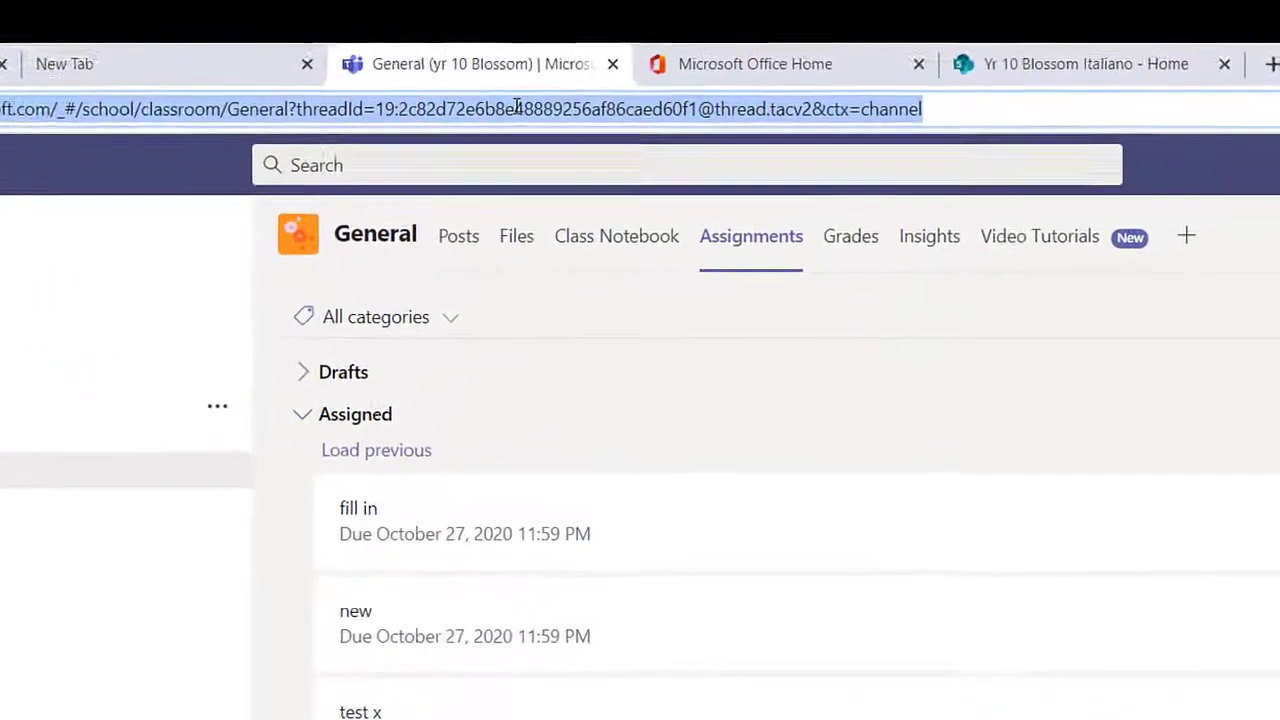
right_click(517, 107)
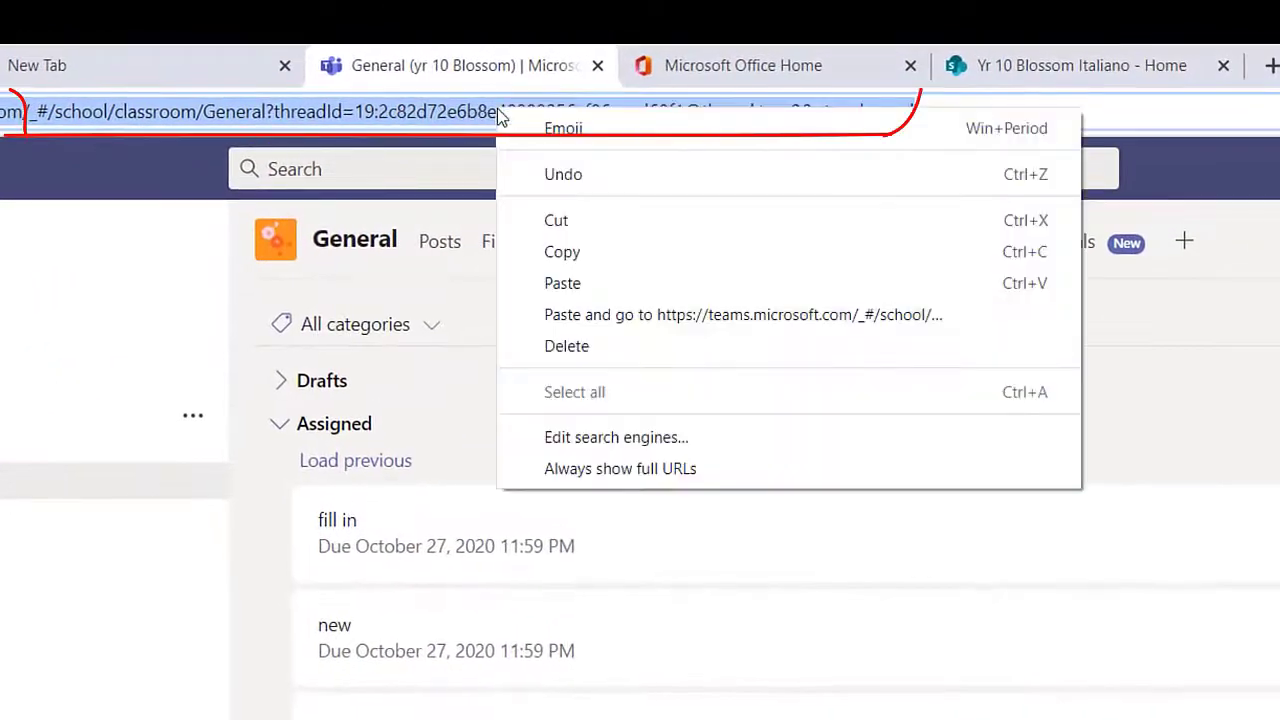
click(577, 256)
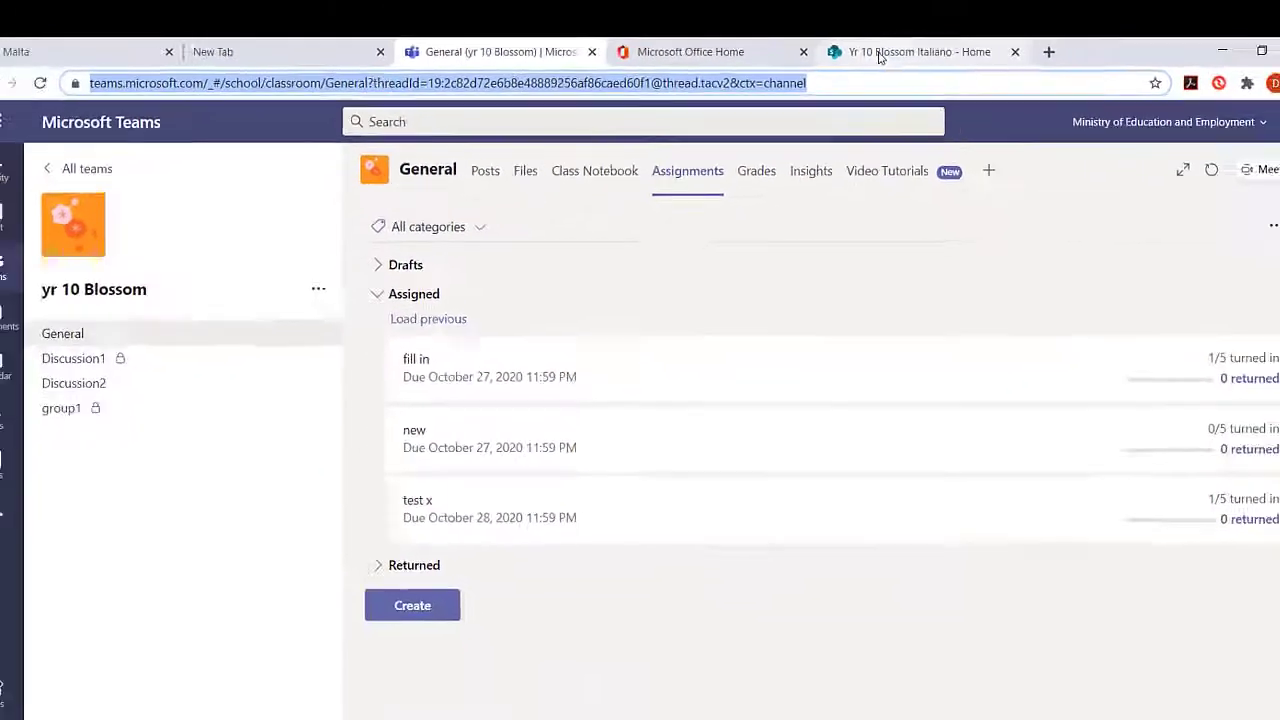
Return to the SharePoint site and paste the copied Teams assignments address as the call to action's button link.
click(995, 66)
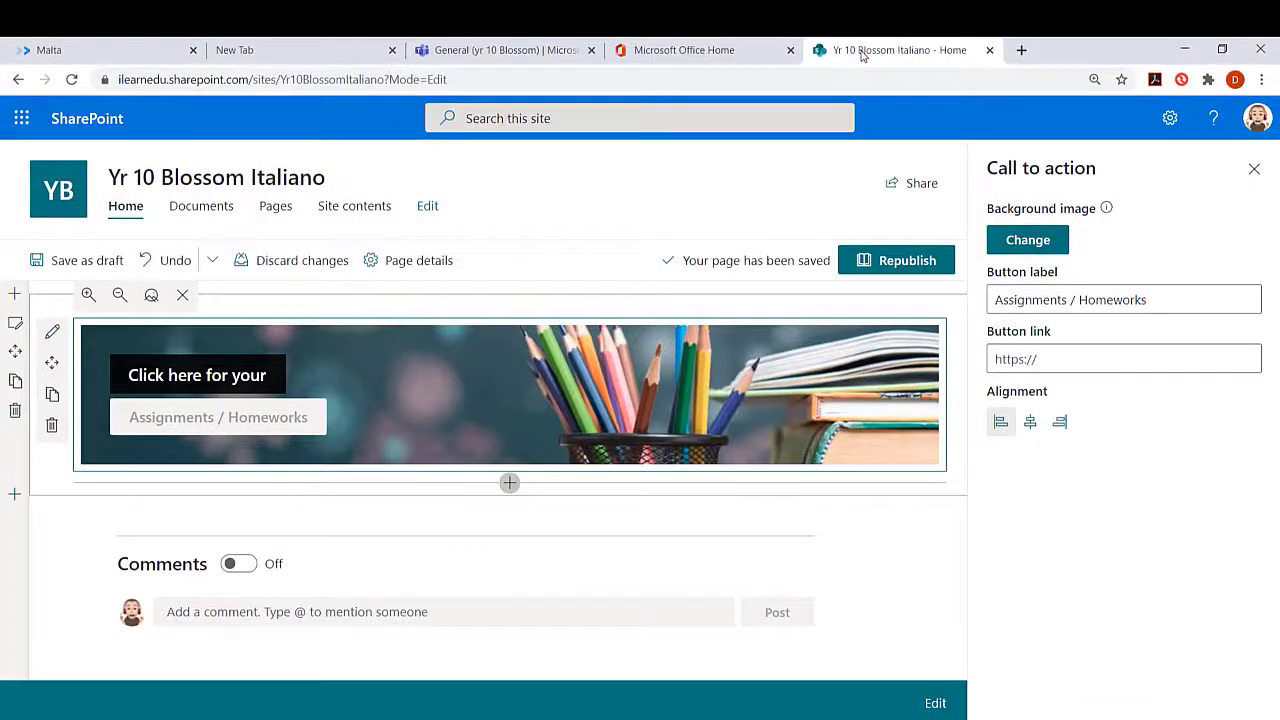
click(1057, 368)
key(ctrl+v)
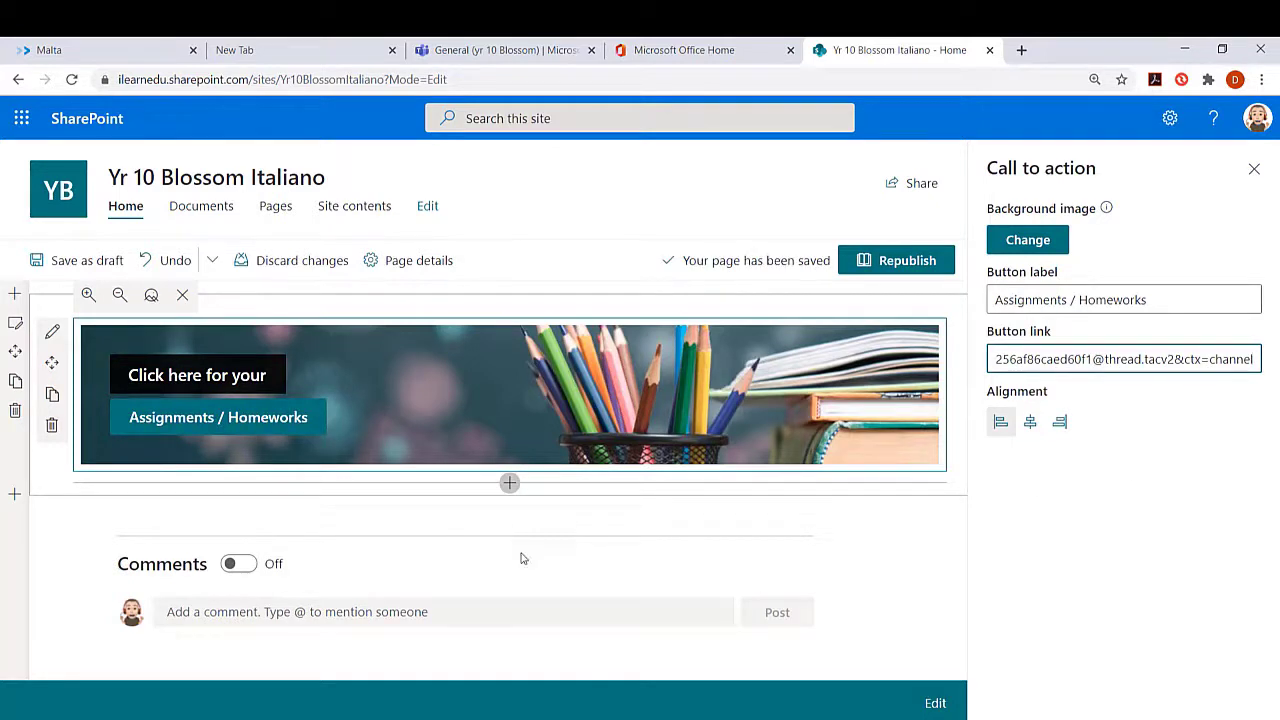
Add a second Call to action web part below the Assignments / Homeworks banner.
click(509, 484)
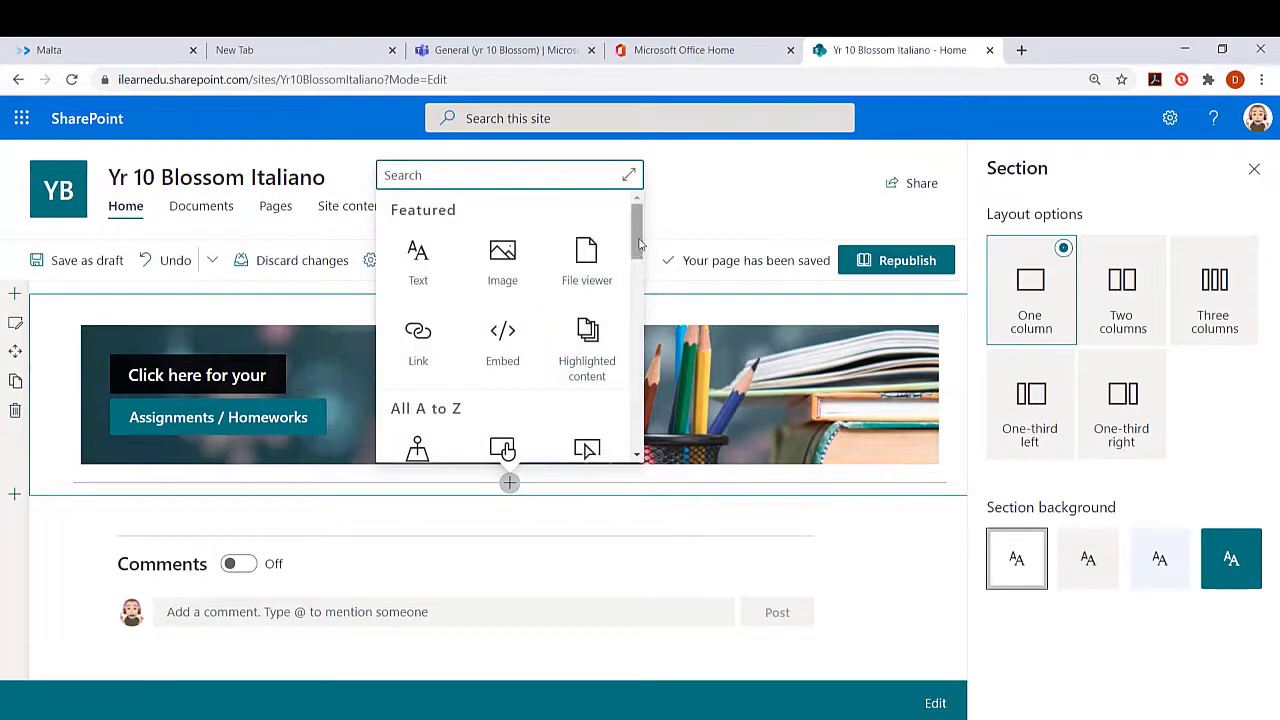
scroll(641, 270, down, 2)
scroll(641, 270, down, 1)
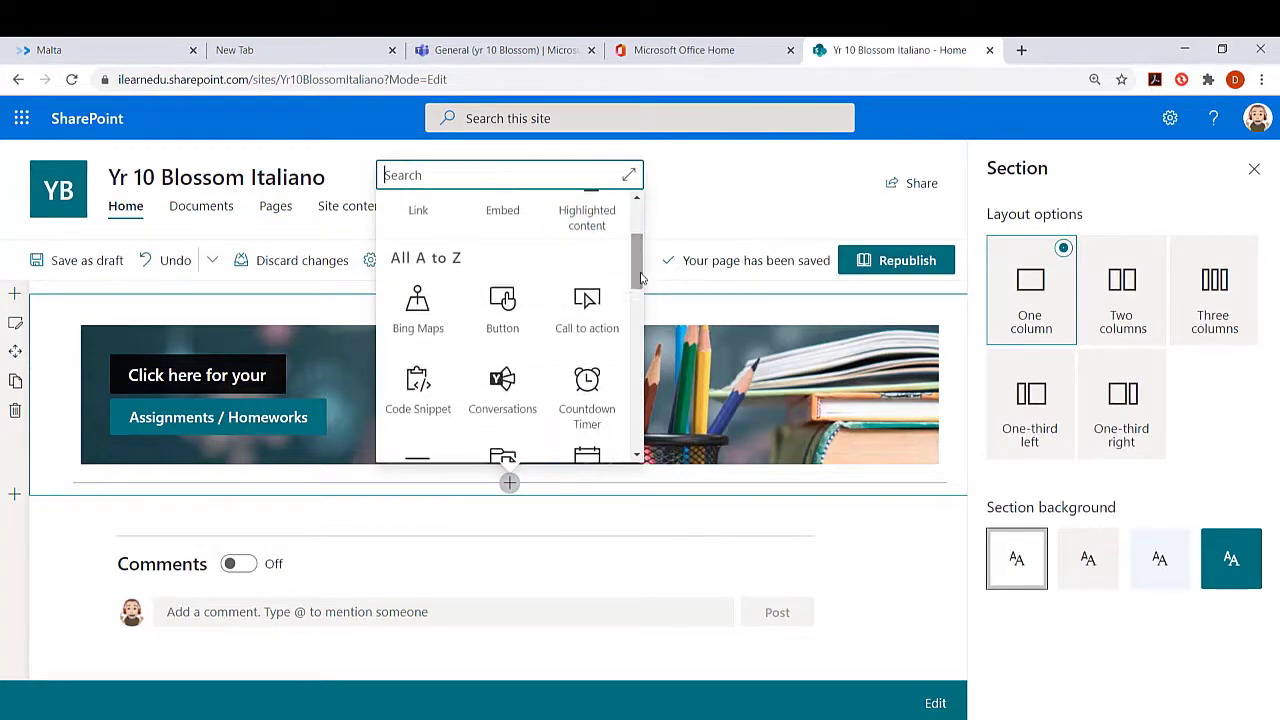
click(590, 310)
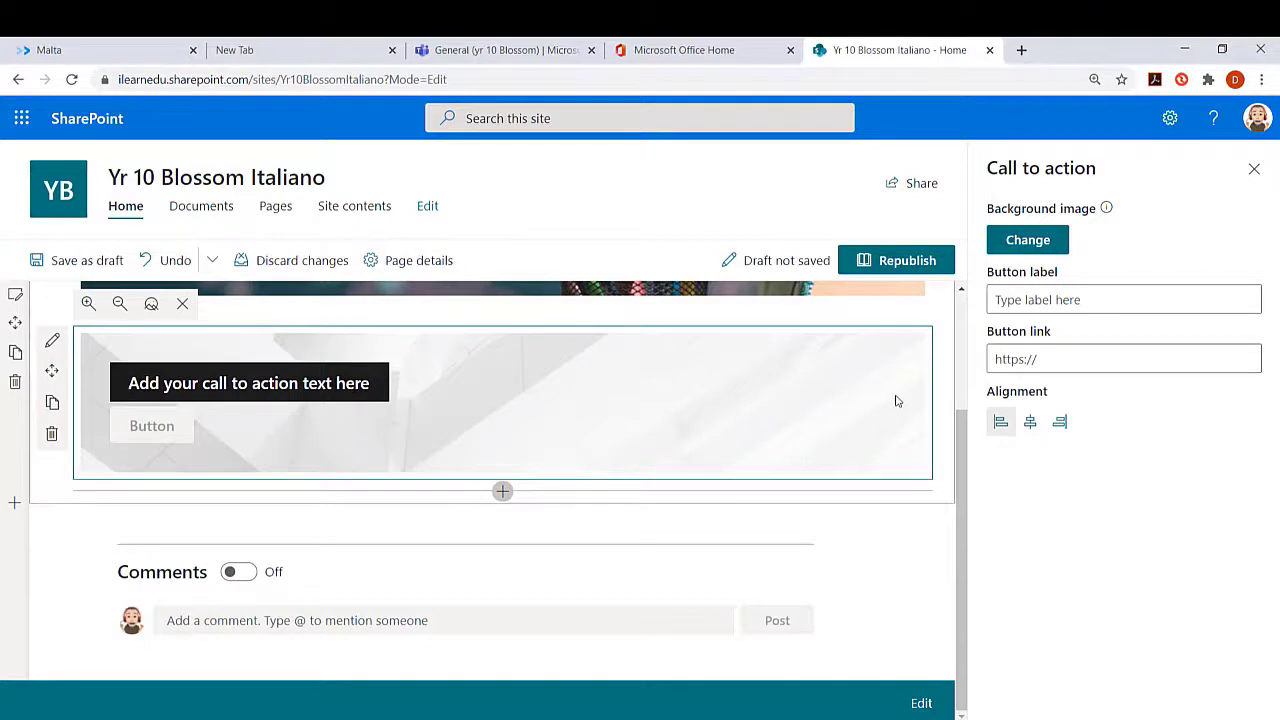
Set the second banner's text to "Click here for your" and its button label to "Files".
scroll(297, 510, up, 2)
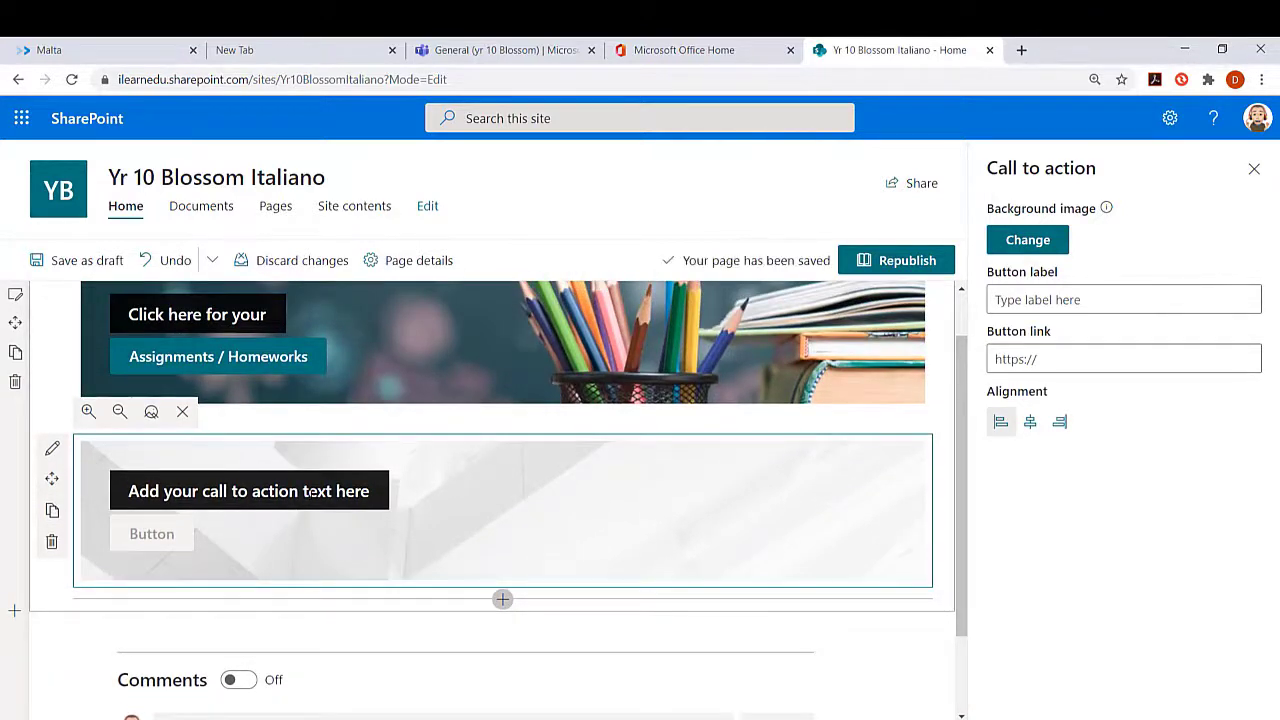
click(280, 491)
text(C)
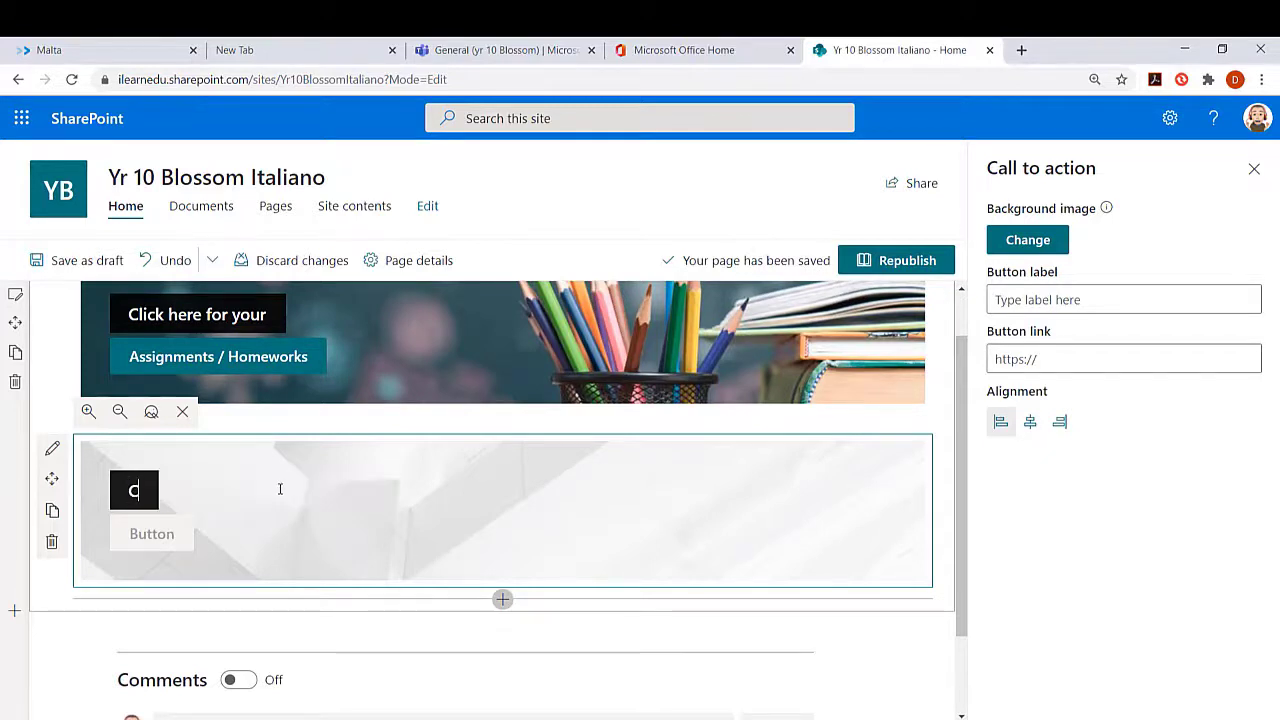
text(lick here for your)
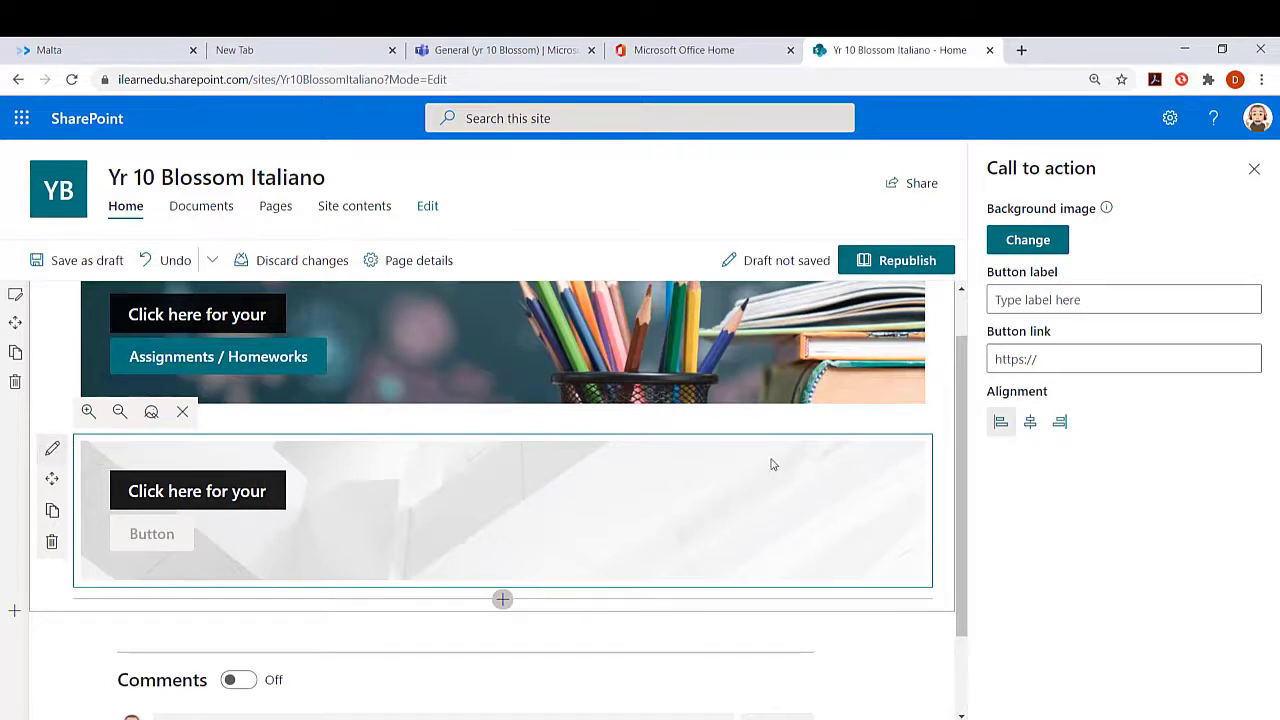
click(1090, 303)
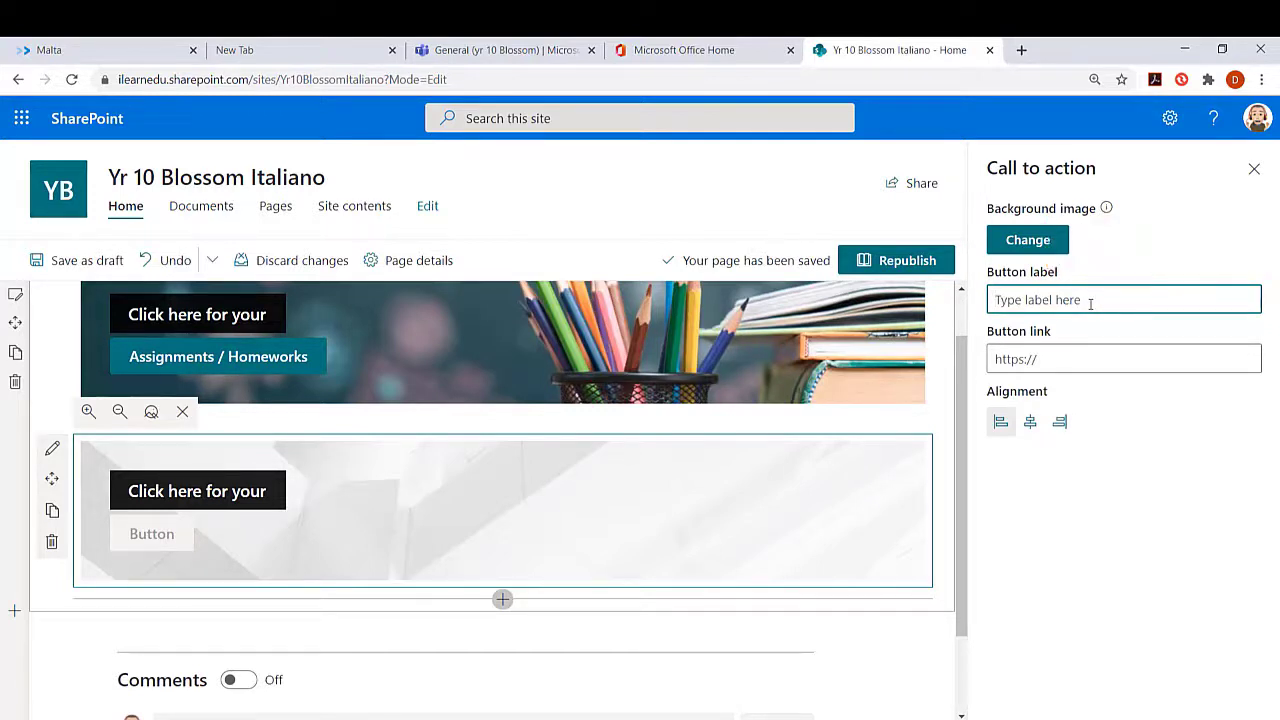
text(Files)
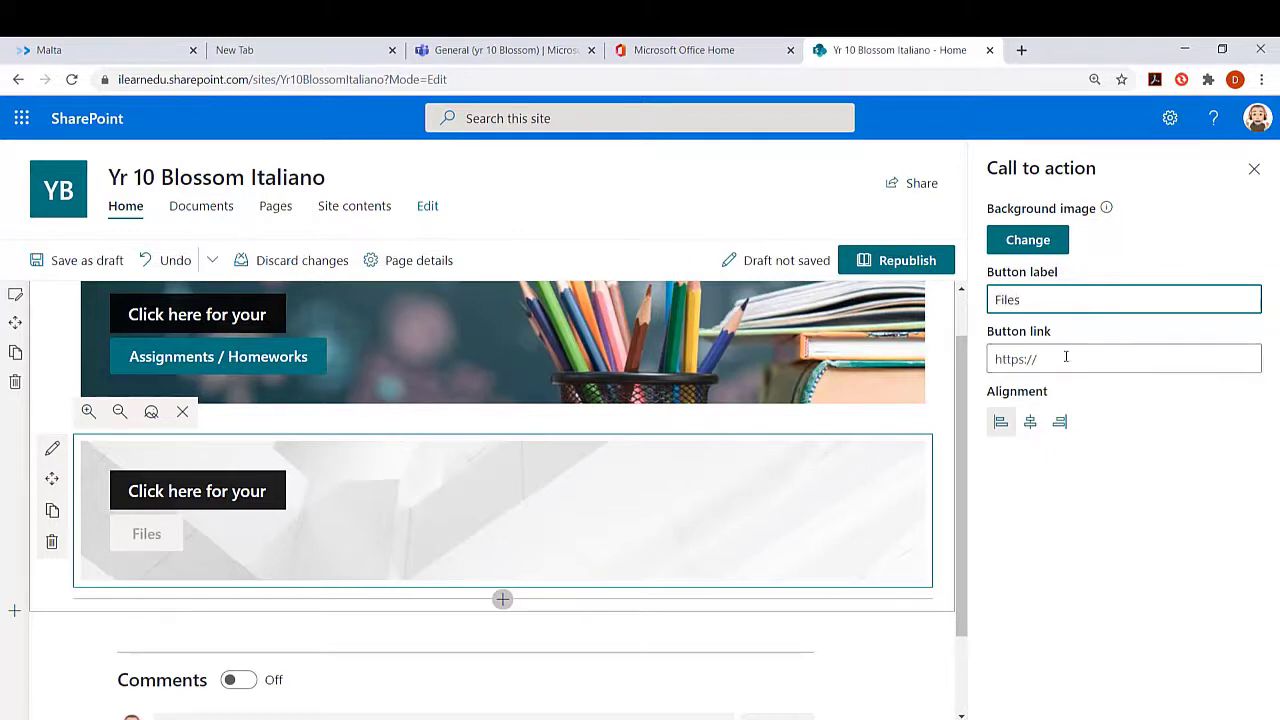
click(1062, 362)
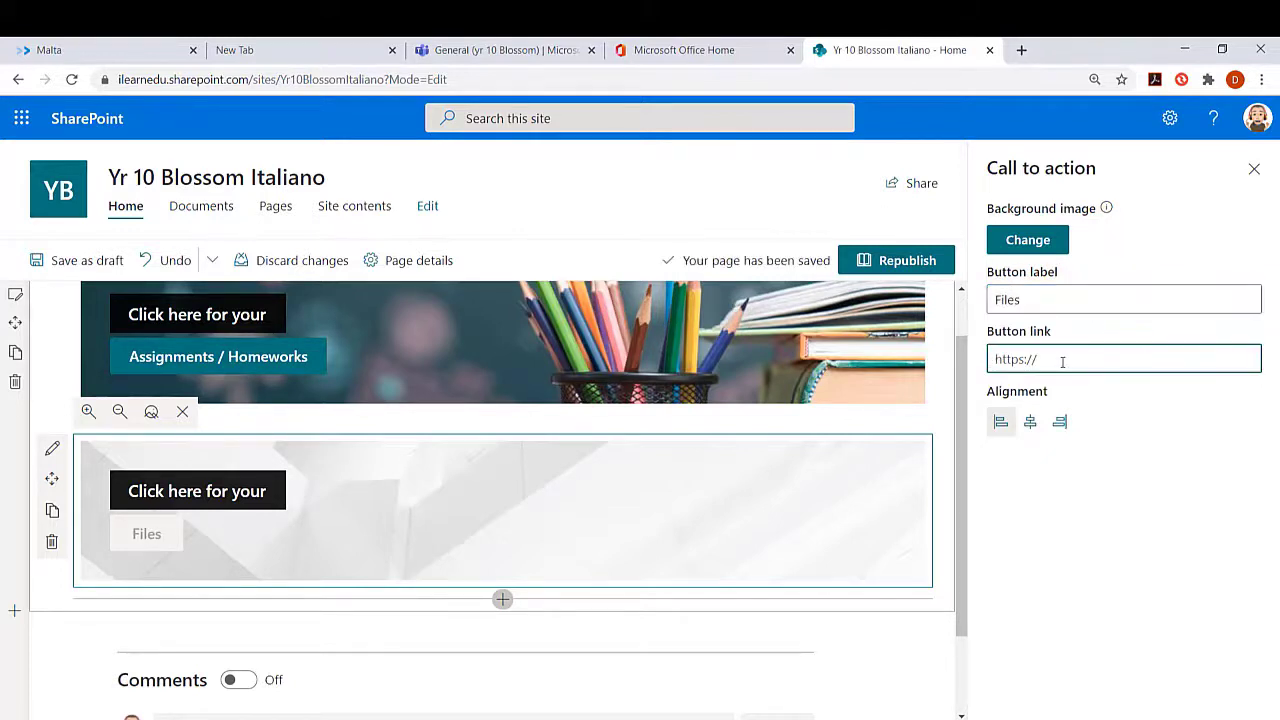
Change the second banner's background to the stock image of beige and green folders on wood, found by searching for "Files".
click(1052, 243)
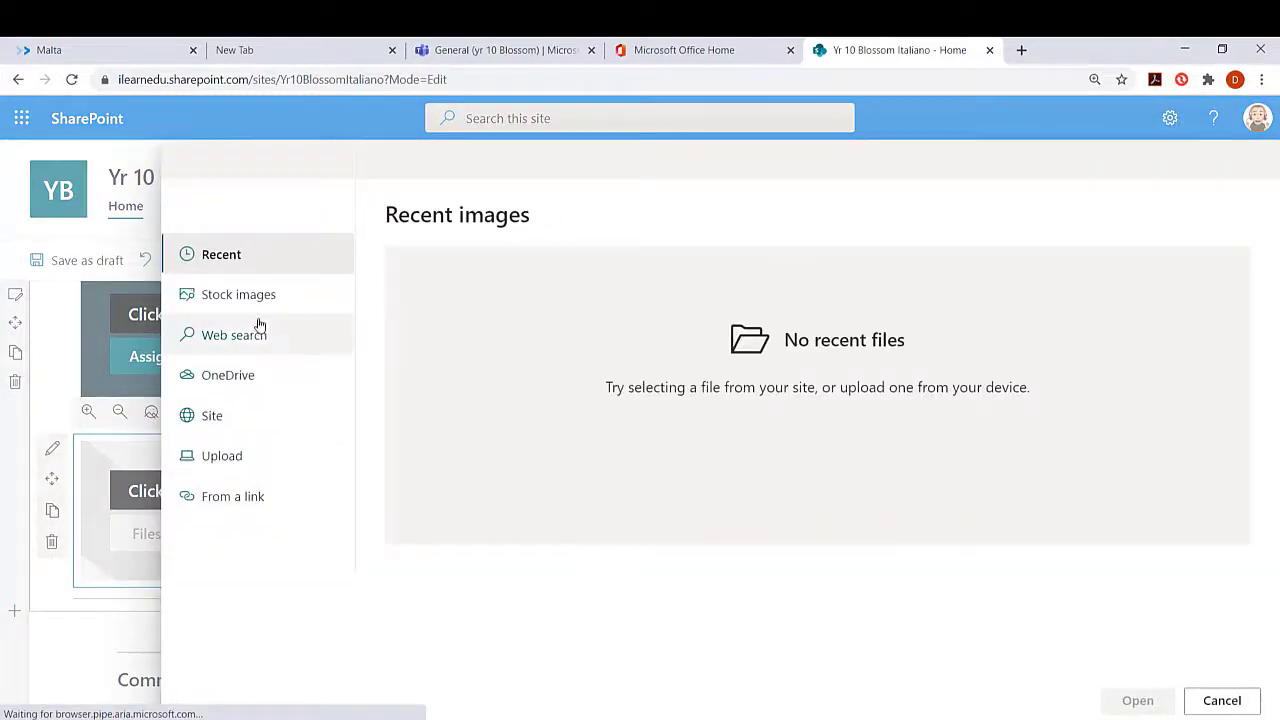
click(256, 306)
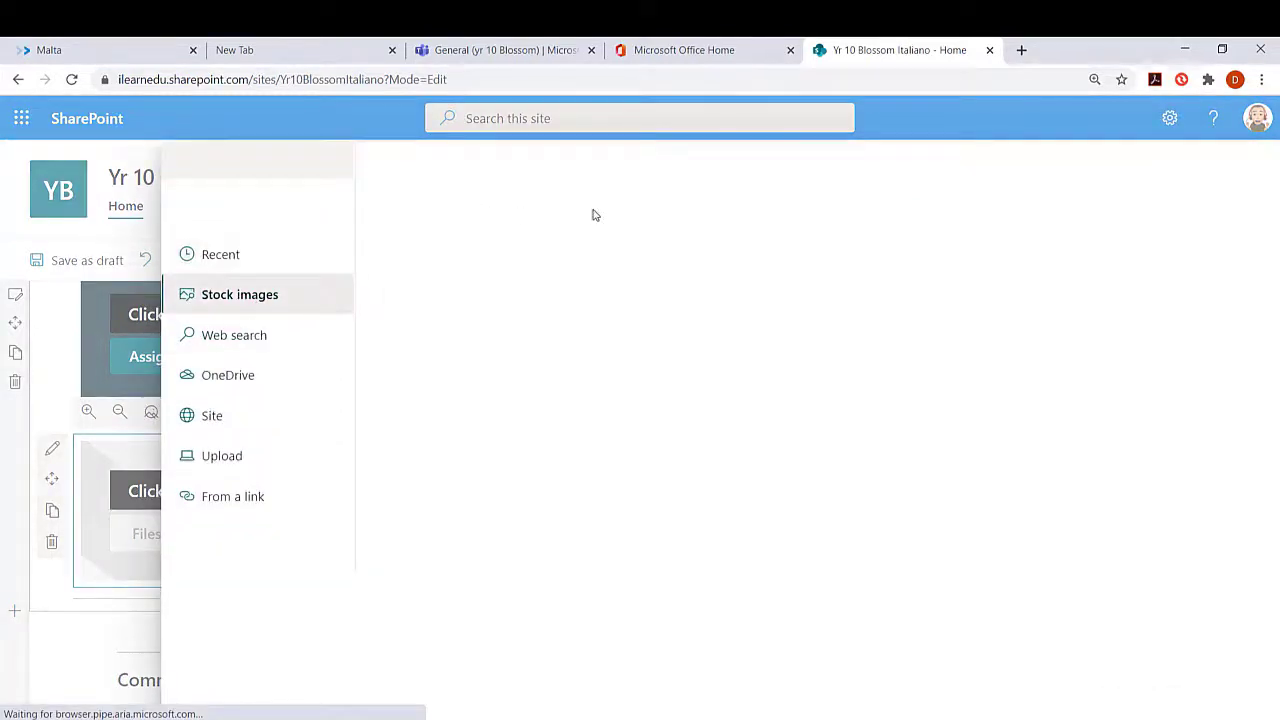
text(F)
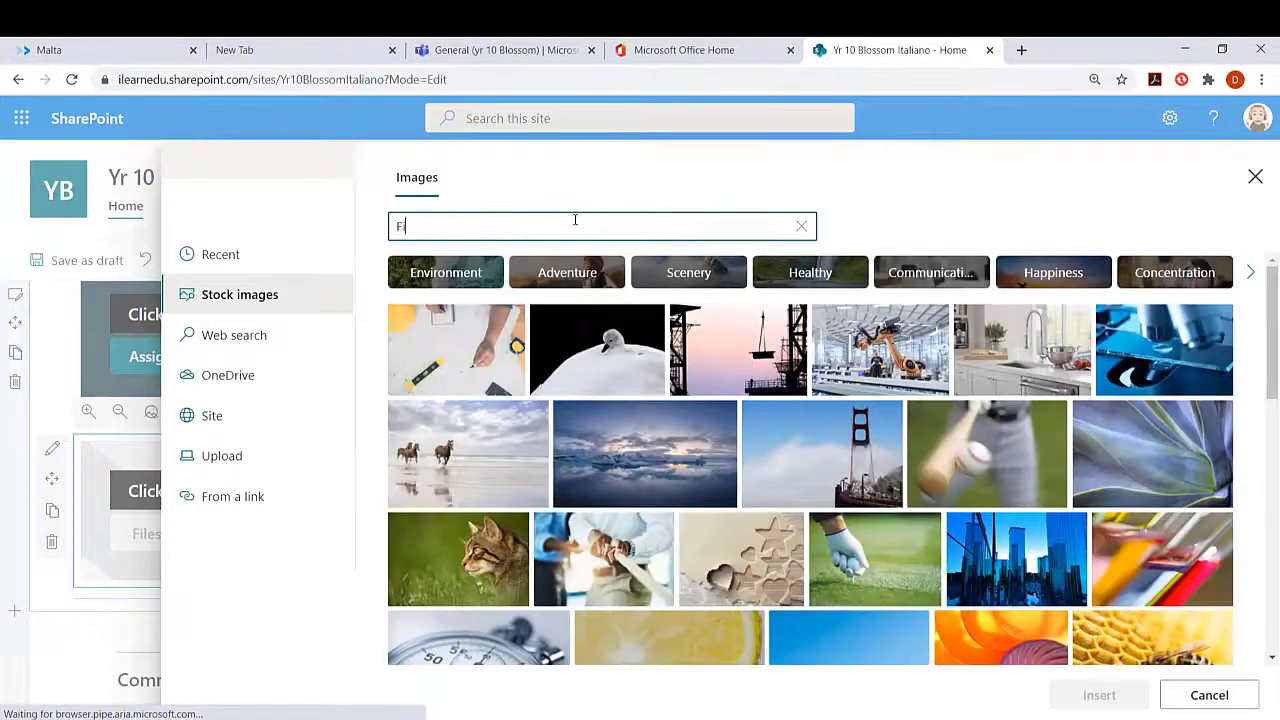
text(iles)
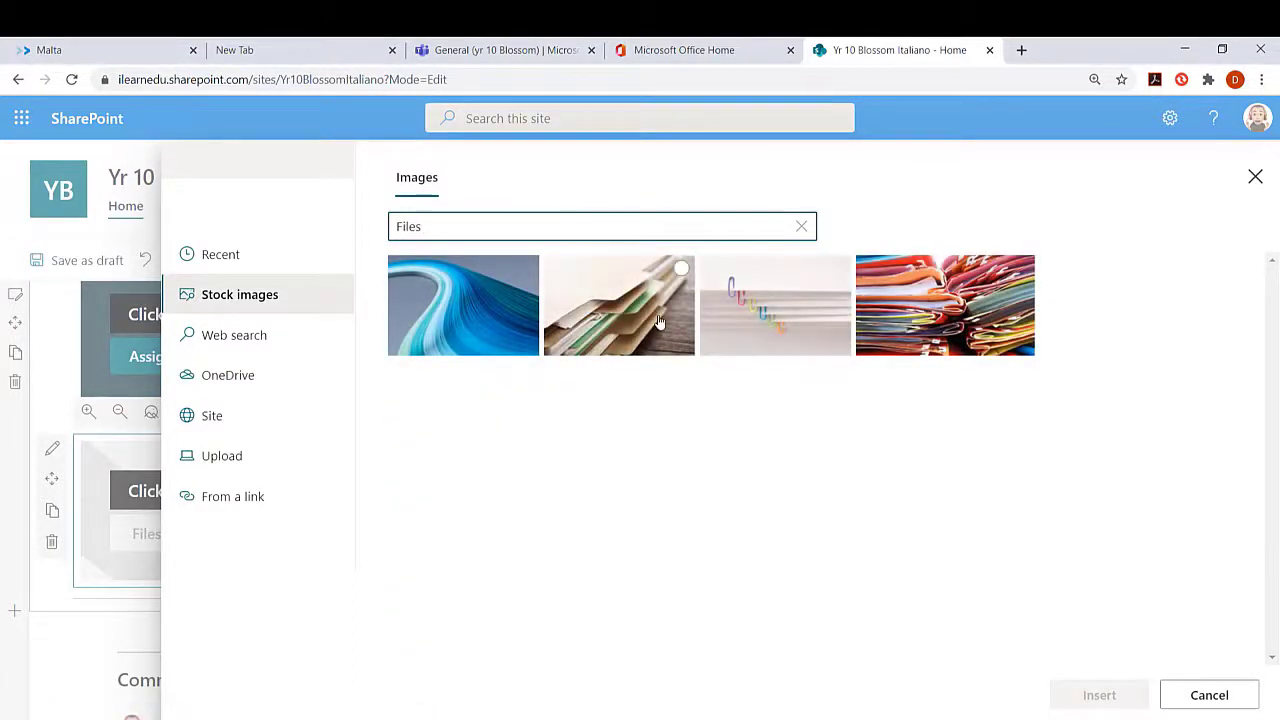
click(659, 321)
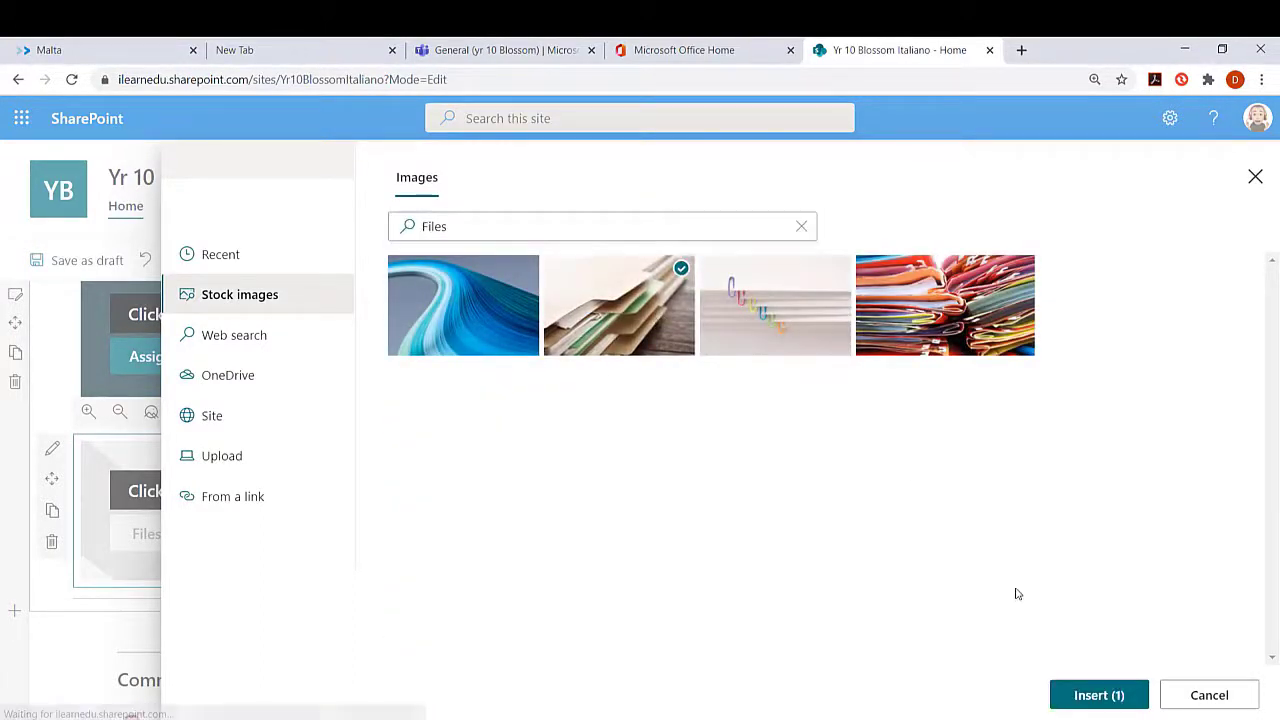
click(1098, 695)
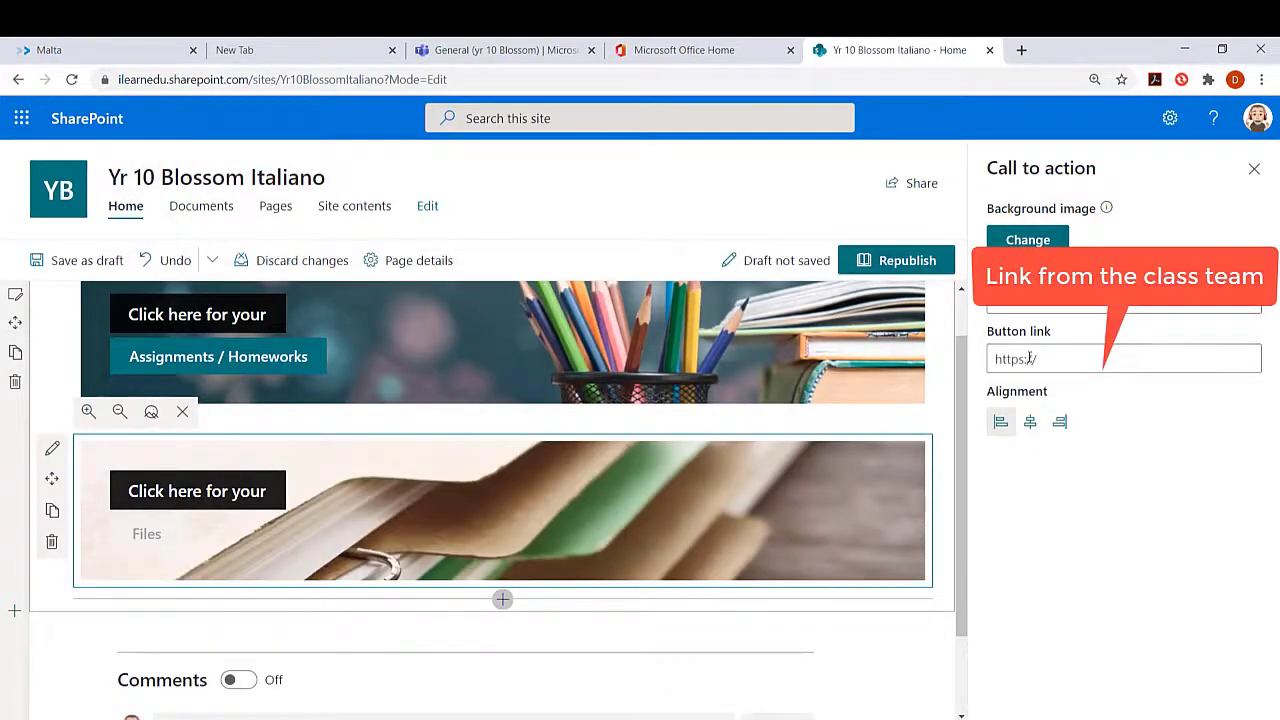
Switch to Microsoft Teams and copy the web address of the yr 10 Blossom General channel's Files page.
click(519, 53)
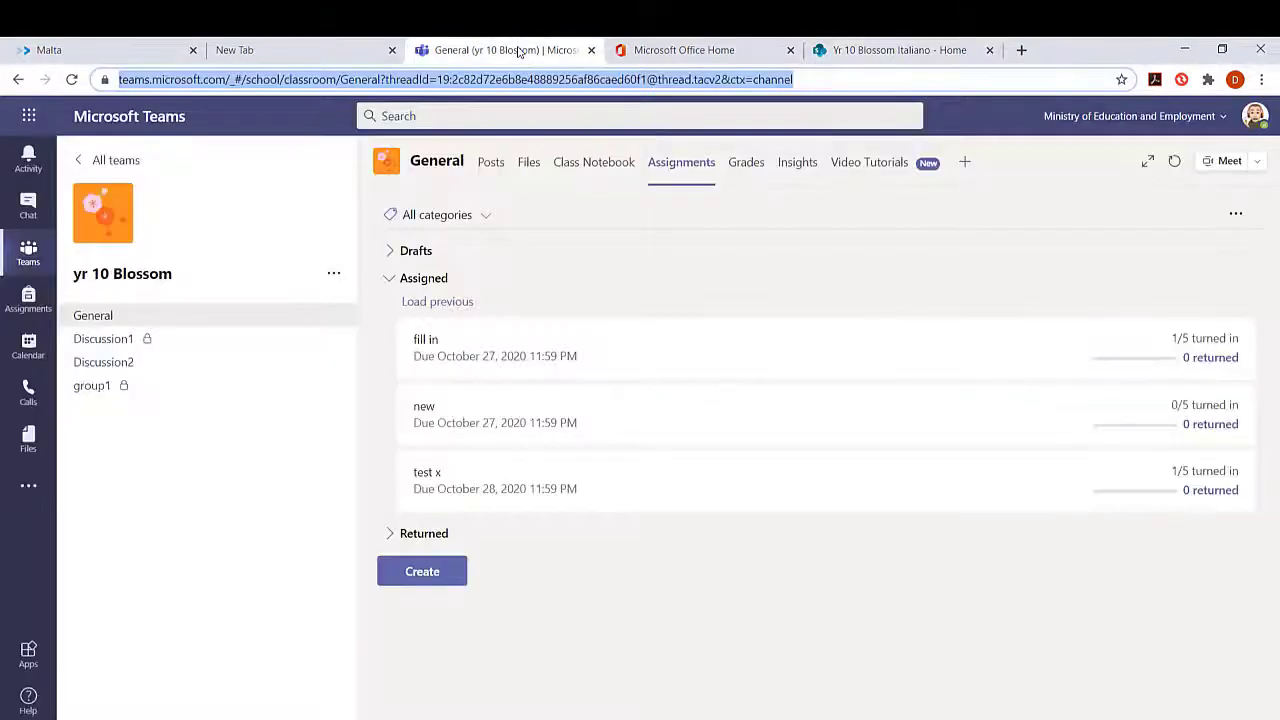
click(529, 163)
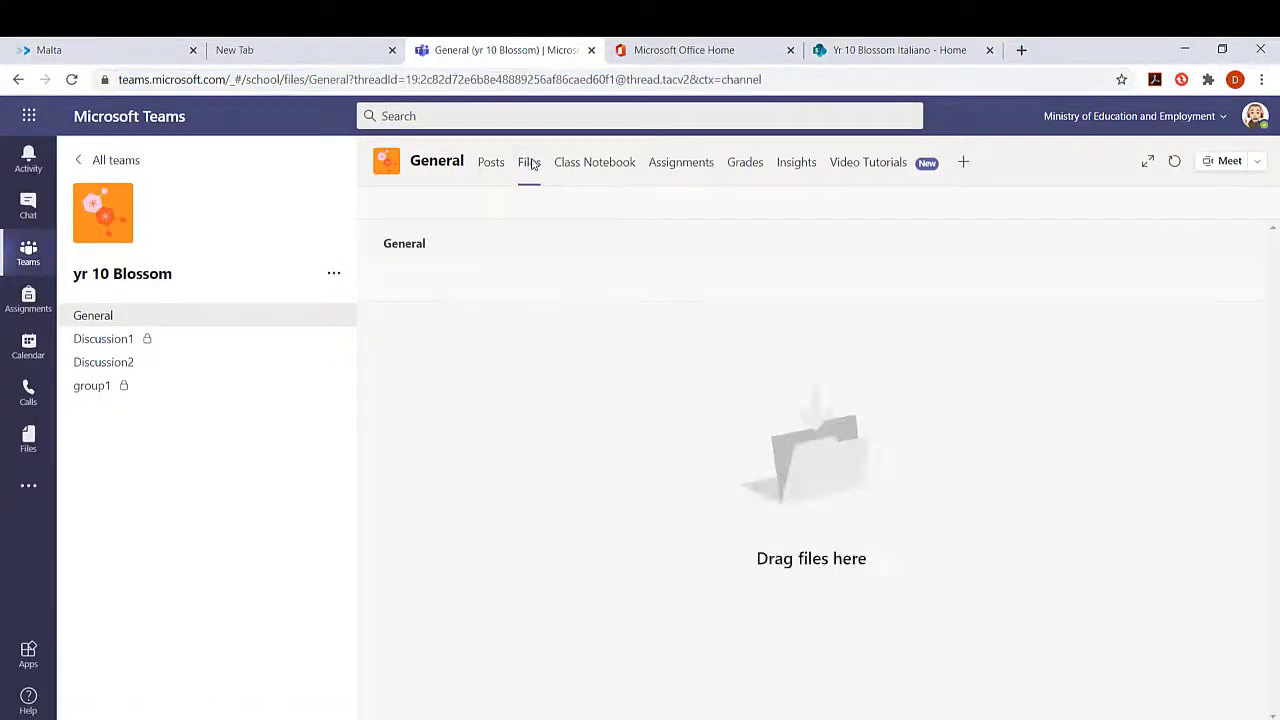
click(513, 79)
right_click(513, 79)
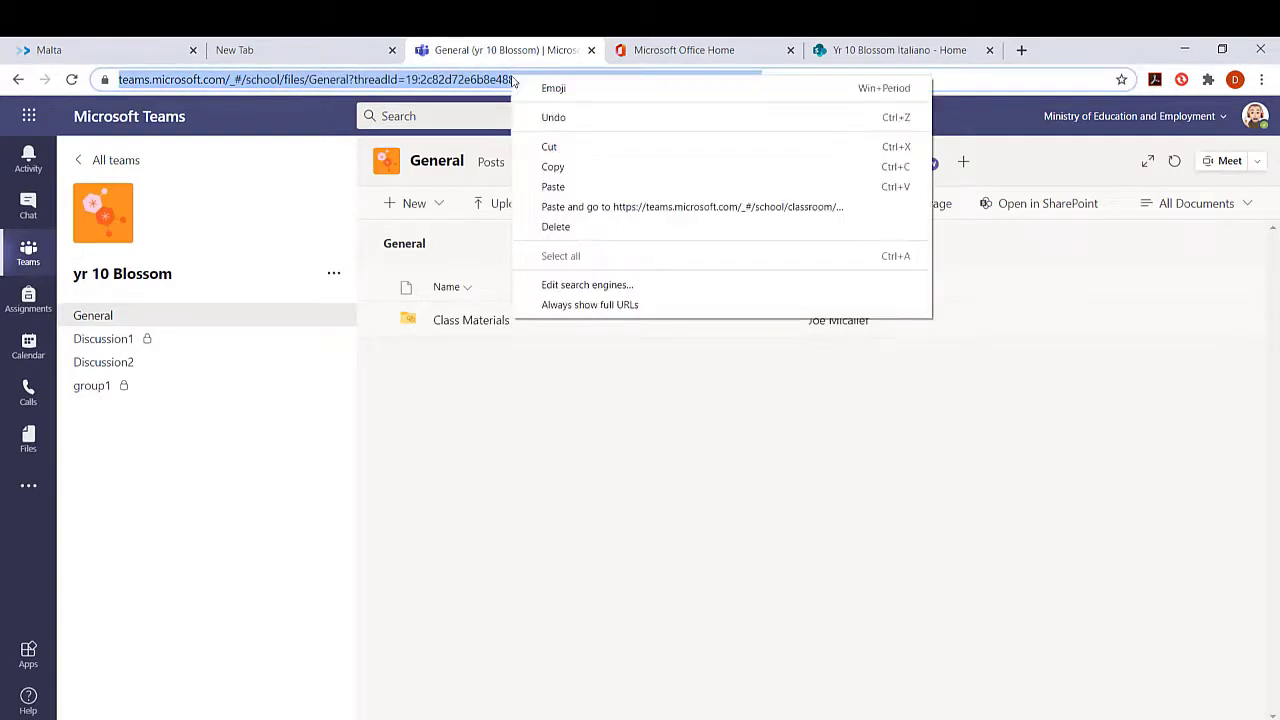
click(555, 166)
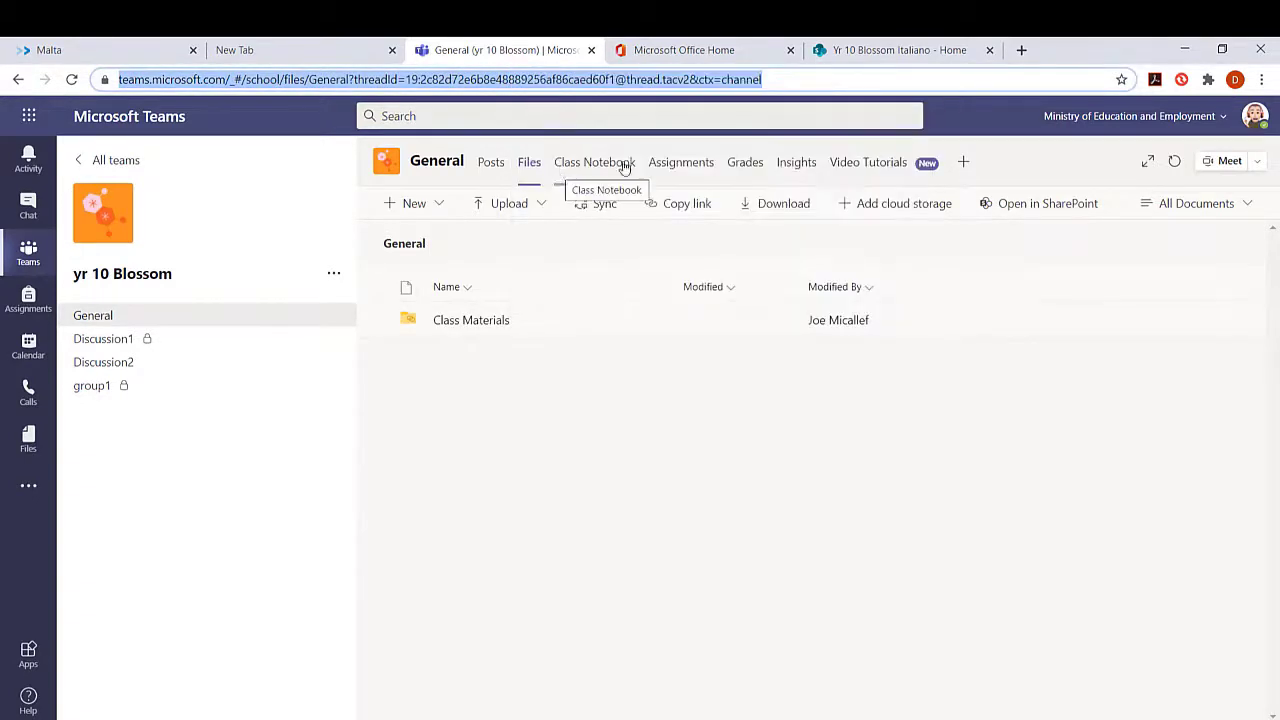
Return to the SharePoint site and paste the copied Teams files address as the Files banner's button link.
click(899, 50)
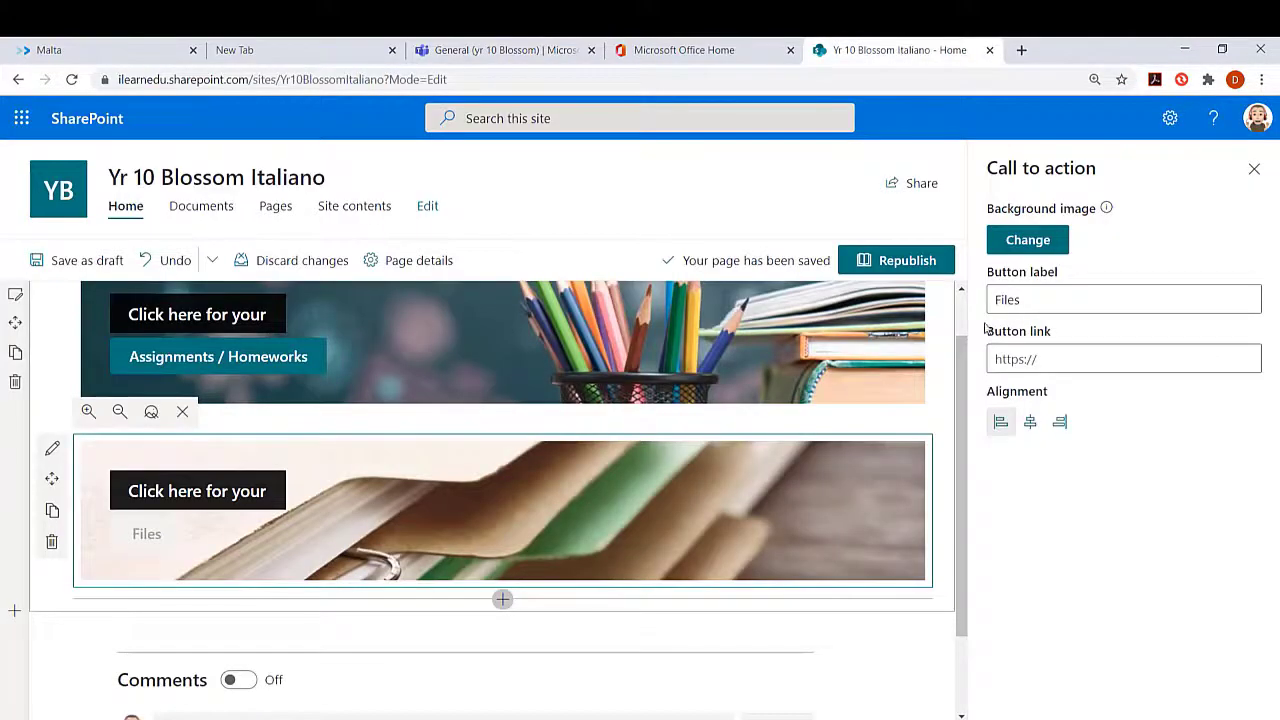
click(1045, 361)
key(ctrl+v)
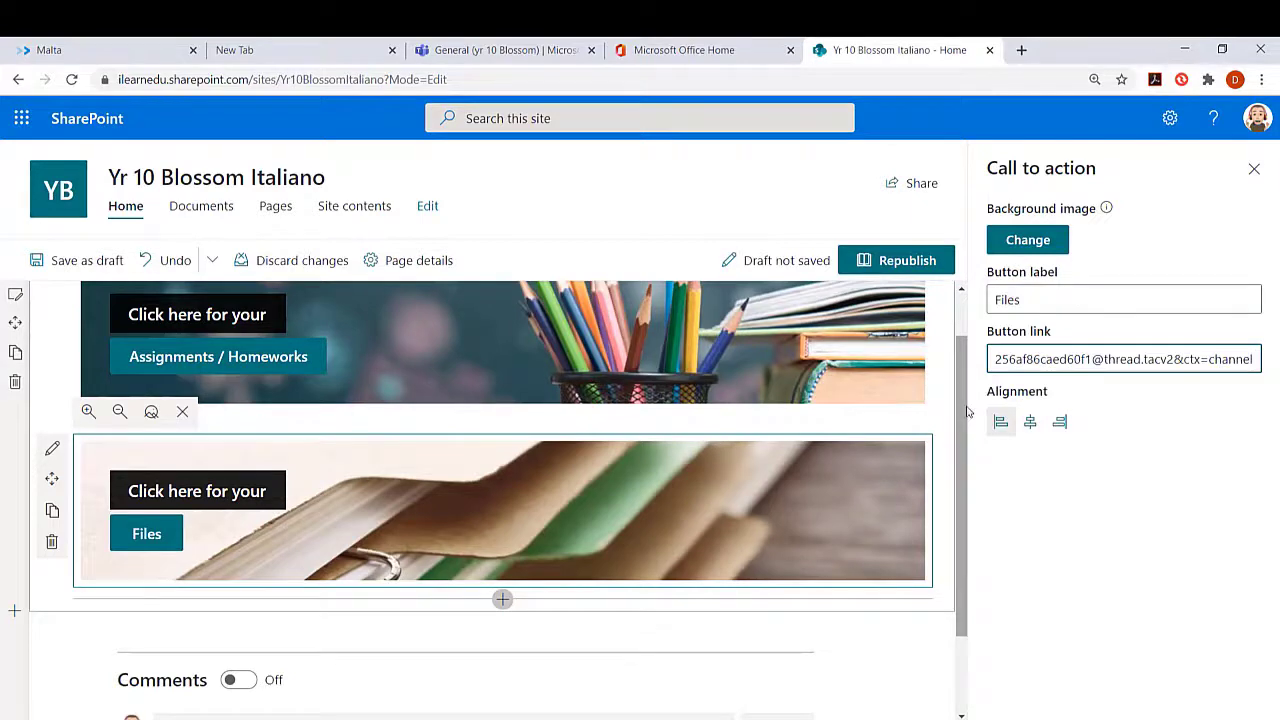
Add a third Call to action web part below the Files banner.
scroll(967, 469, down, 1)
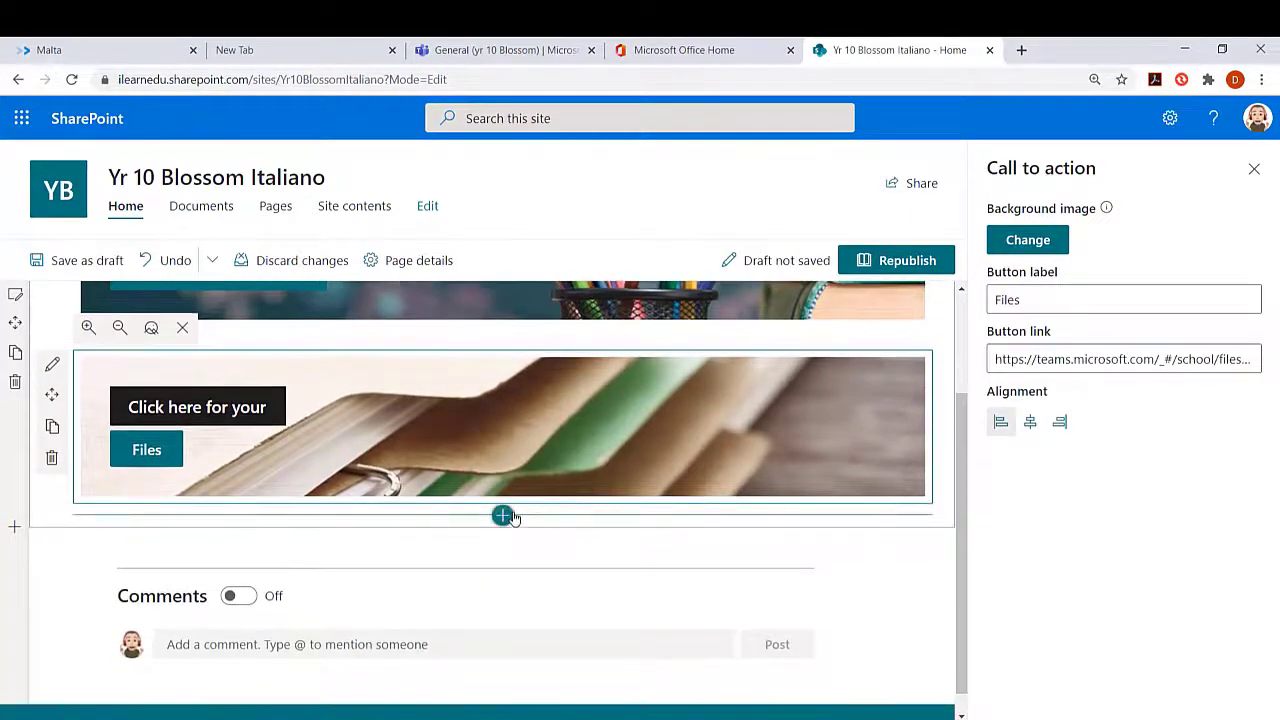
click(503, 516)
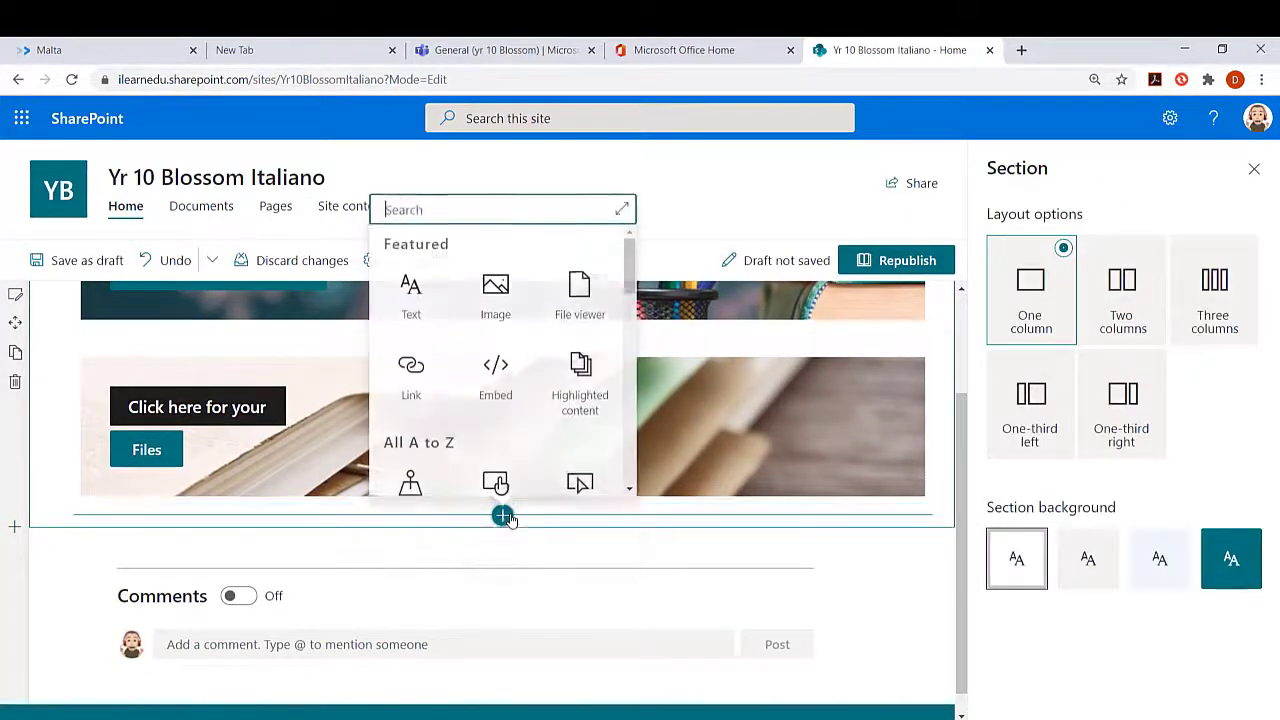
drag(631, 276, 631, 311)
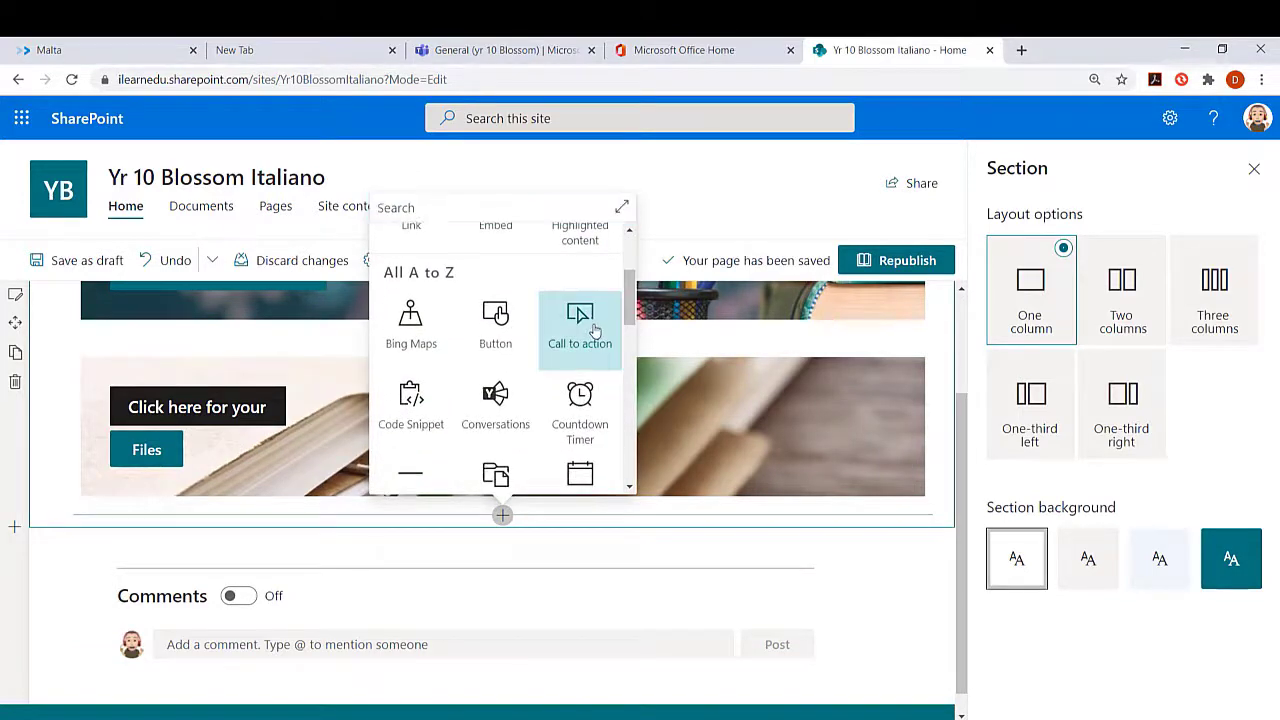
click(583, 336)
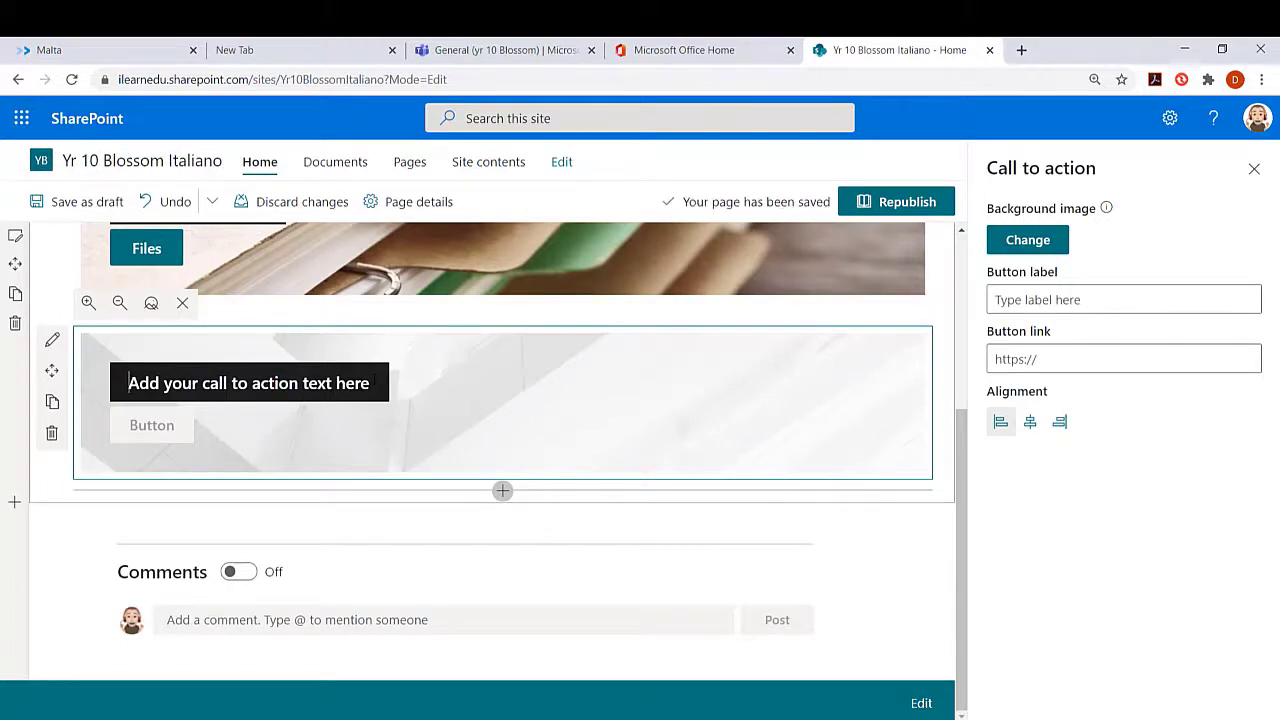
drag(962, 428, 962, 390)
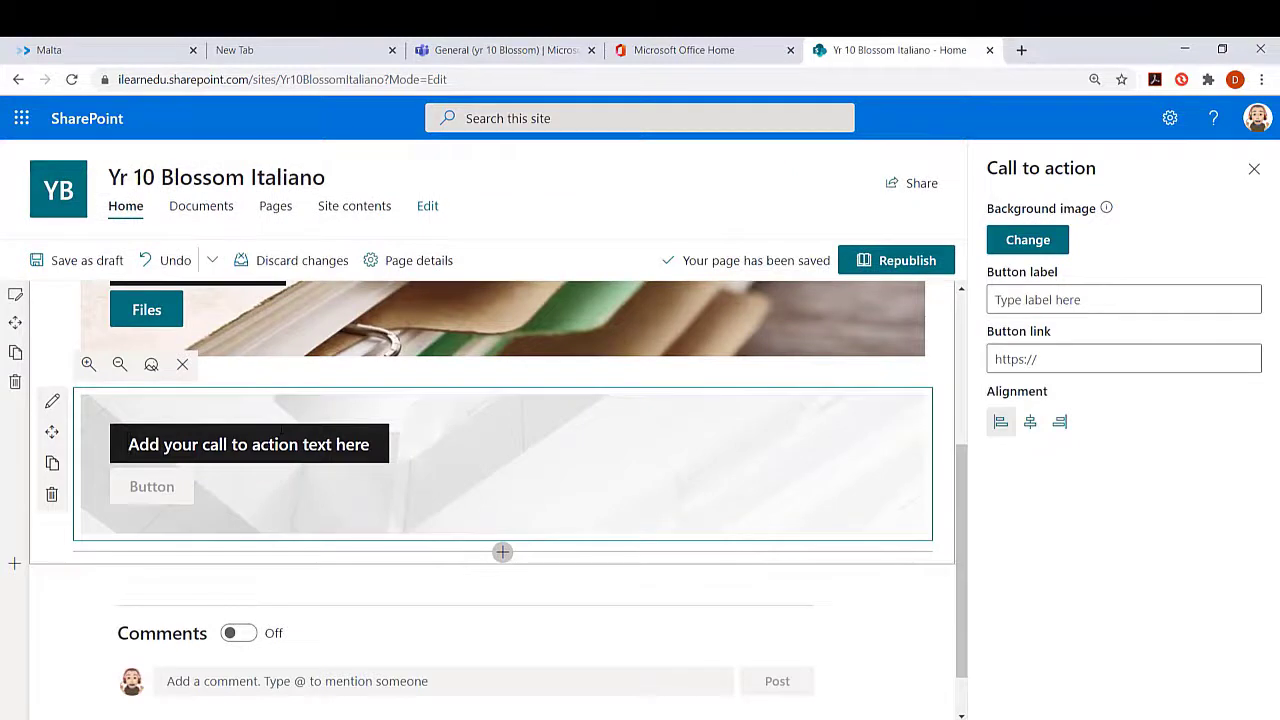
Set the third banner's text to "Click here for your" and its button label to "Class Notebook".
text(Click here f)
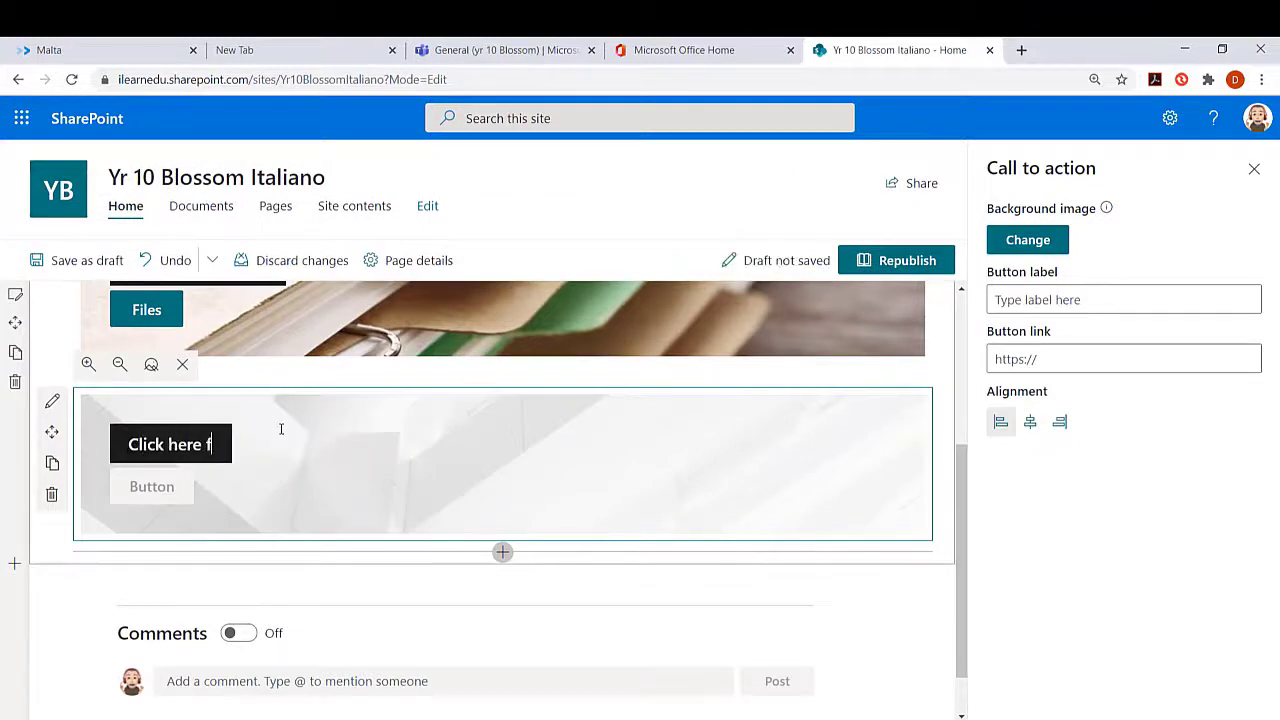
text(or your)
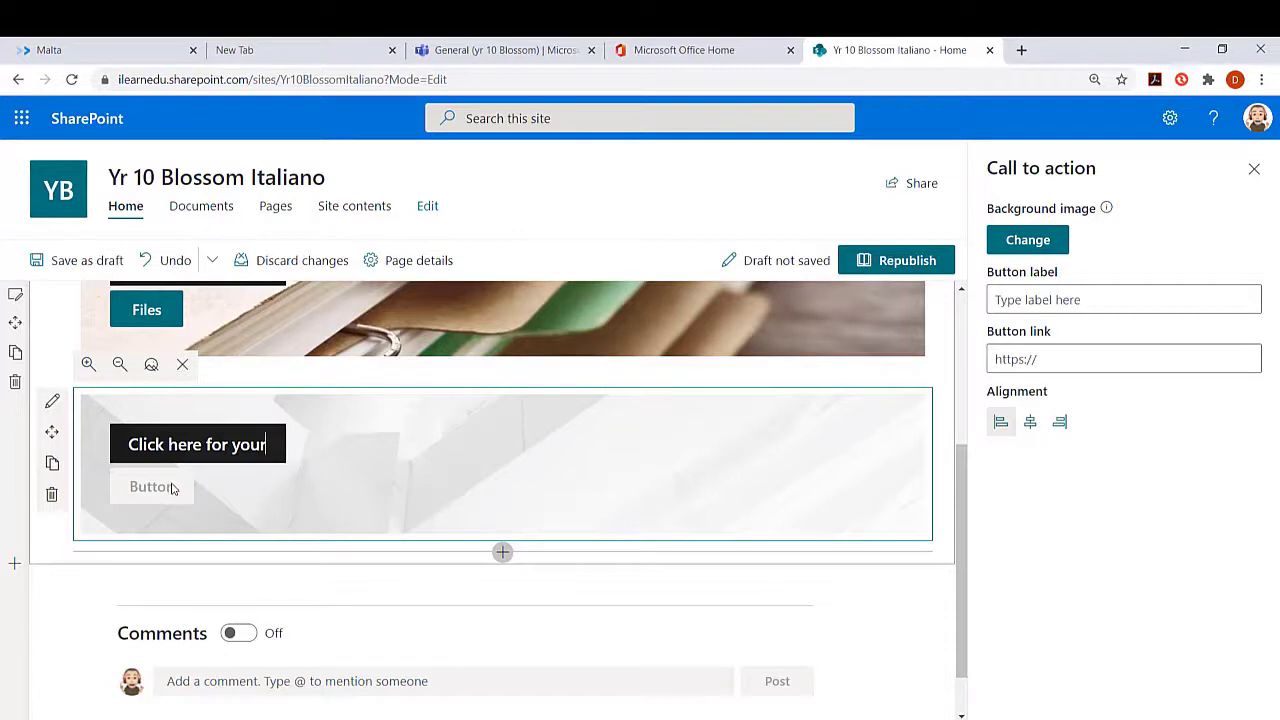
click(1021, 298)
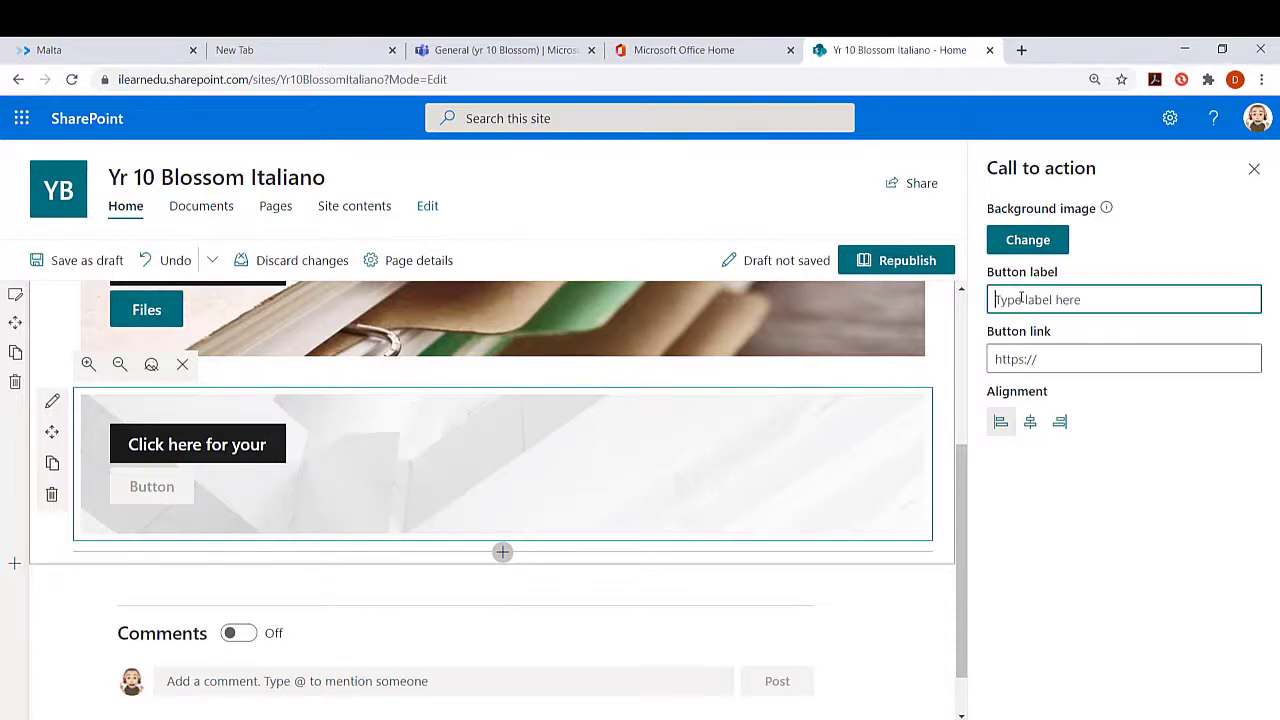
text(Cla)
key(BackSpace)
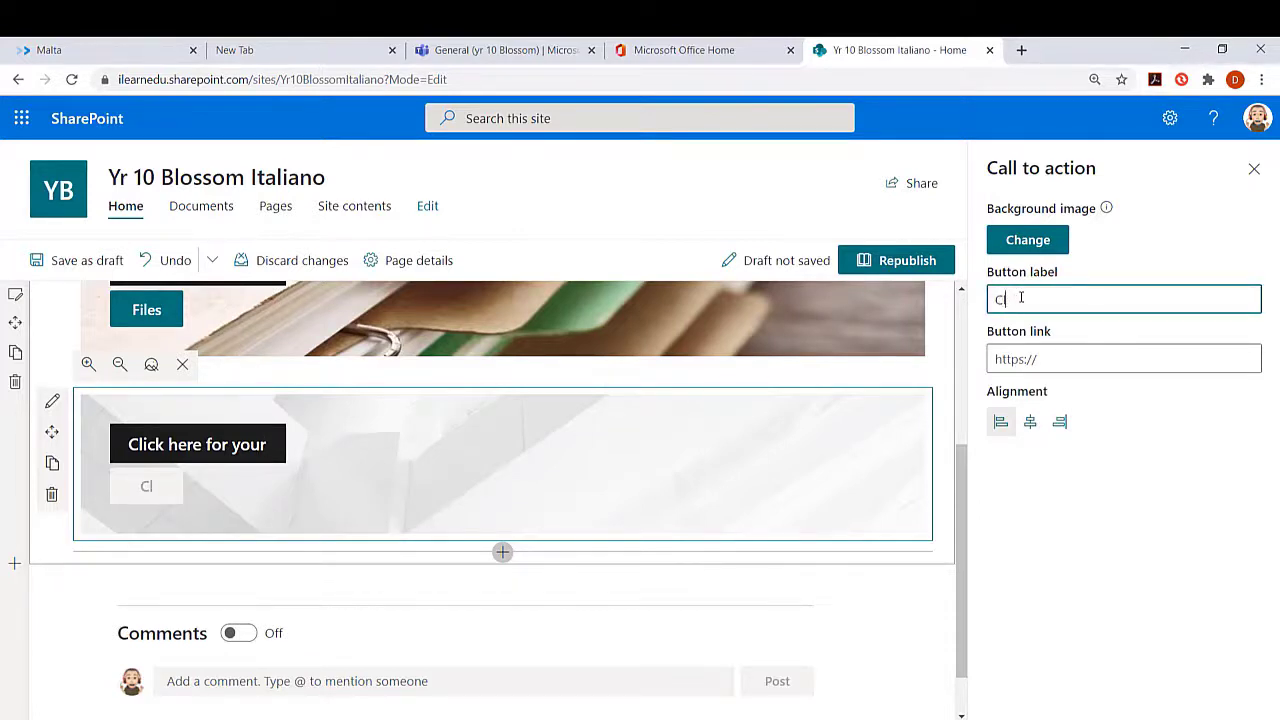
text(lass Notebook)
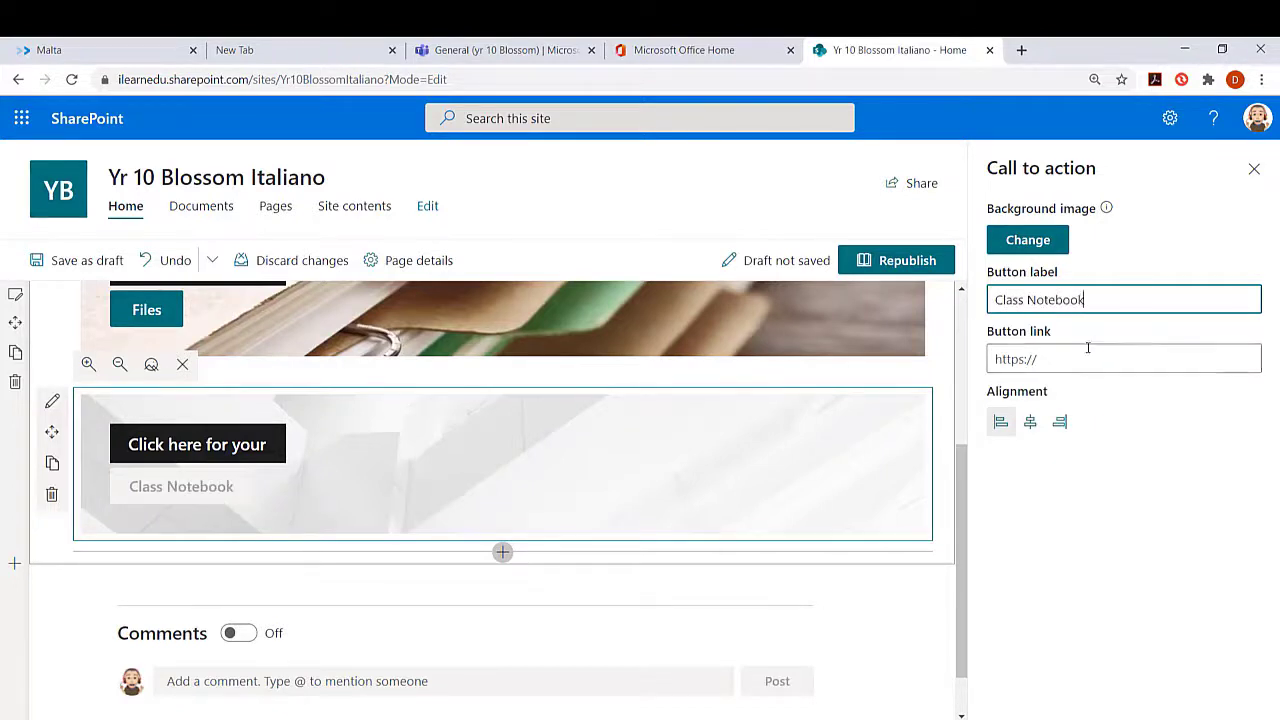
Copy the address of the yr 10 Blossom General channel's Class Notebook page in Microsoft Teams and paste it as the Class Notebook banner's button link in SharePoint.
click(1088, 348)
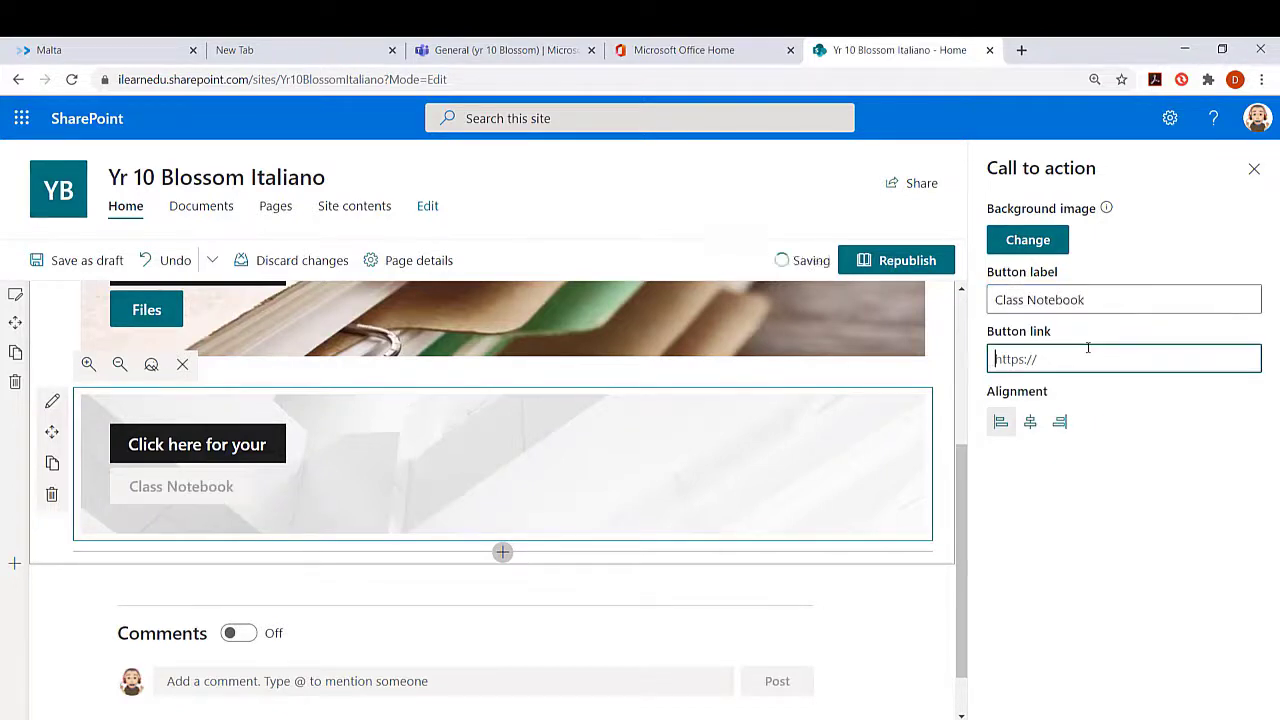
click(722, 52)
click(517, 52)
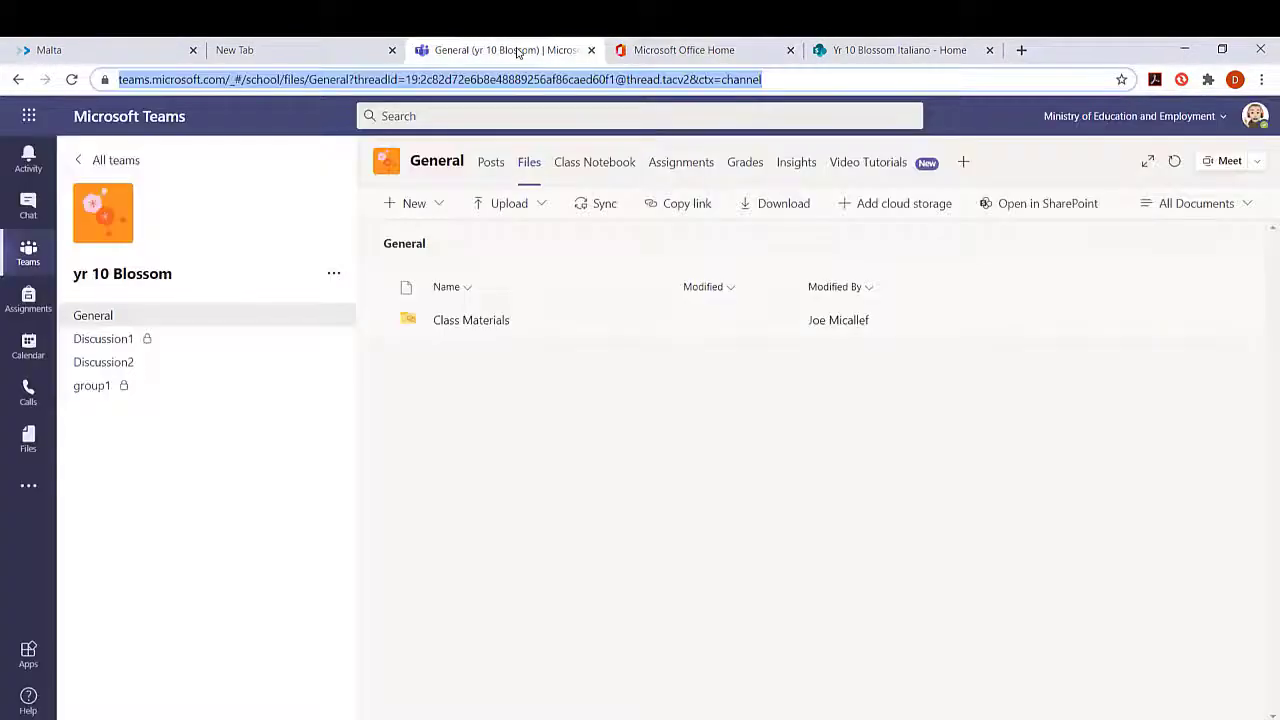
click(632, 163)
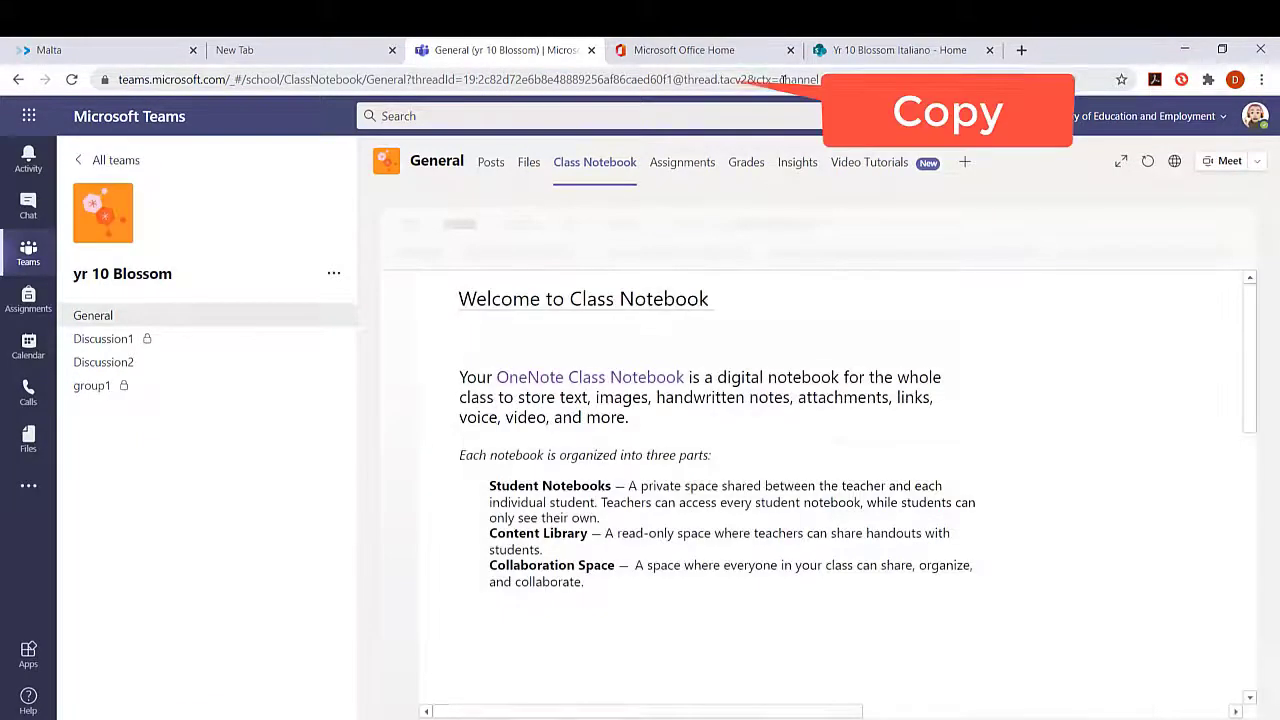
click(783, 80)
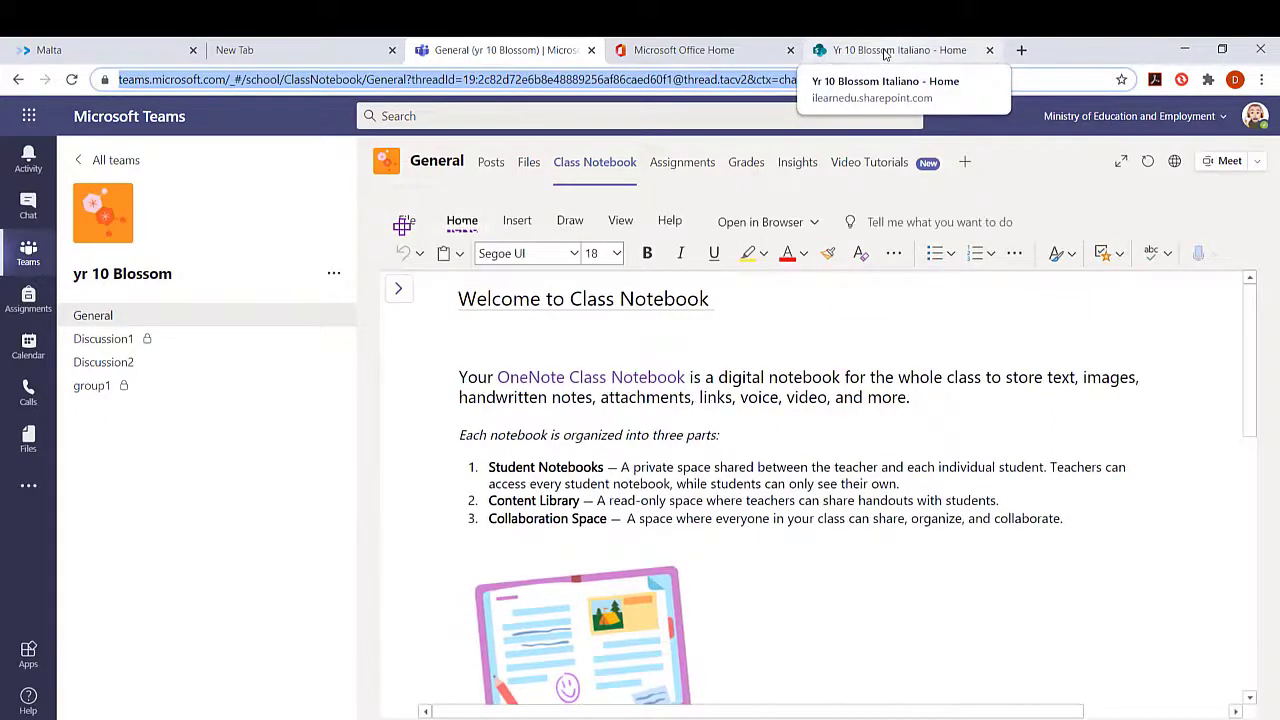
click(884, 50)
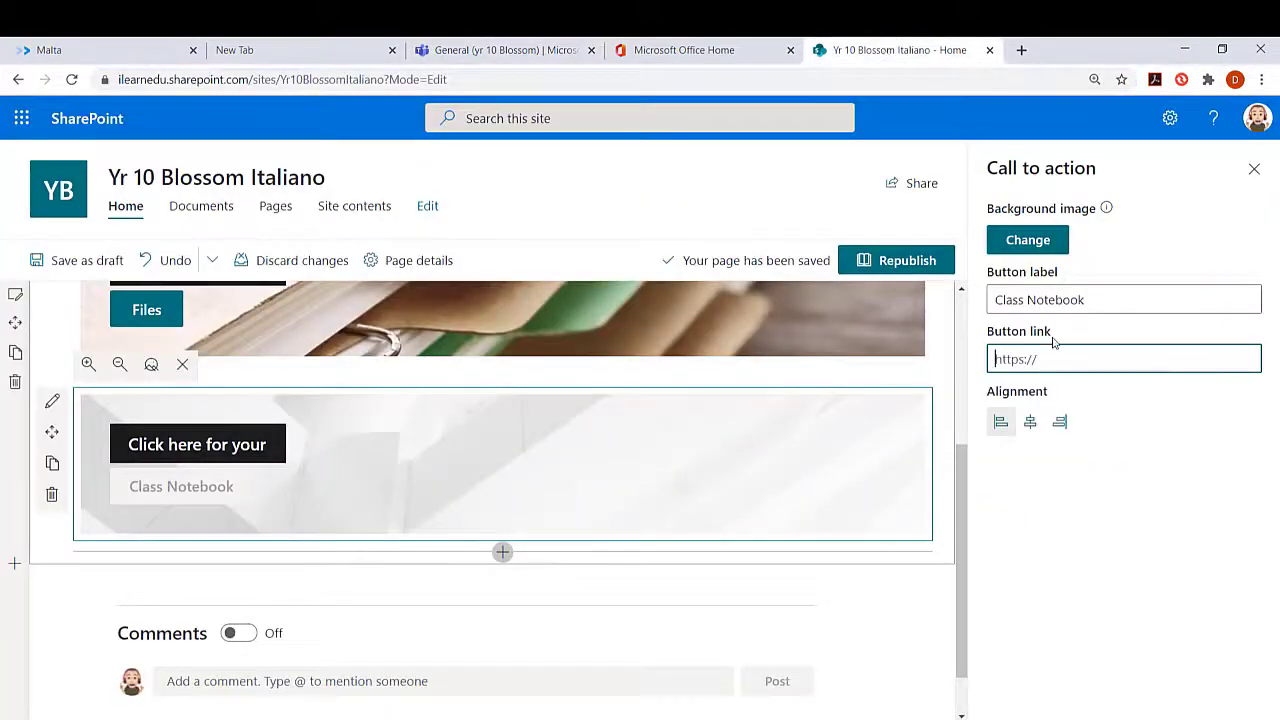
key(ctrl+v)
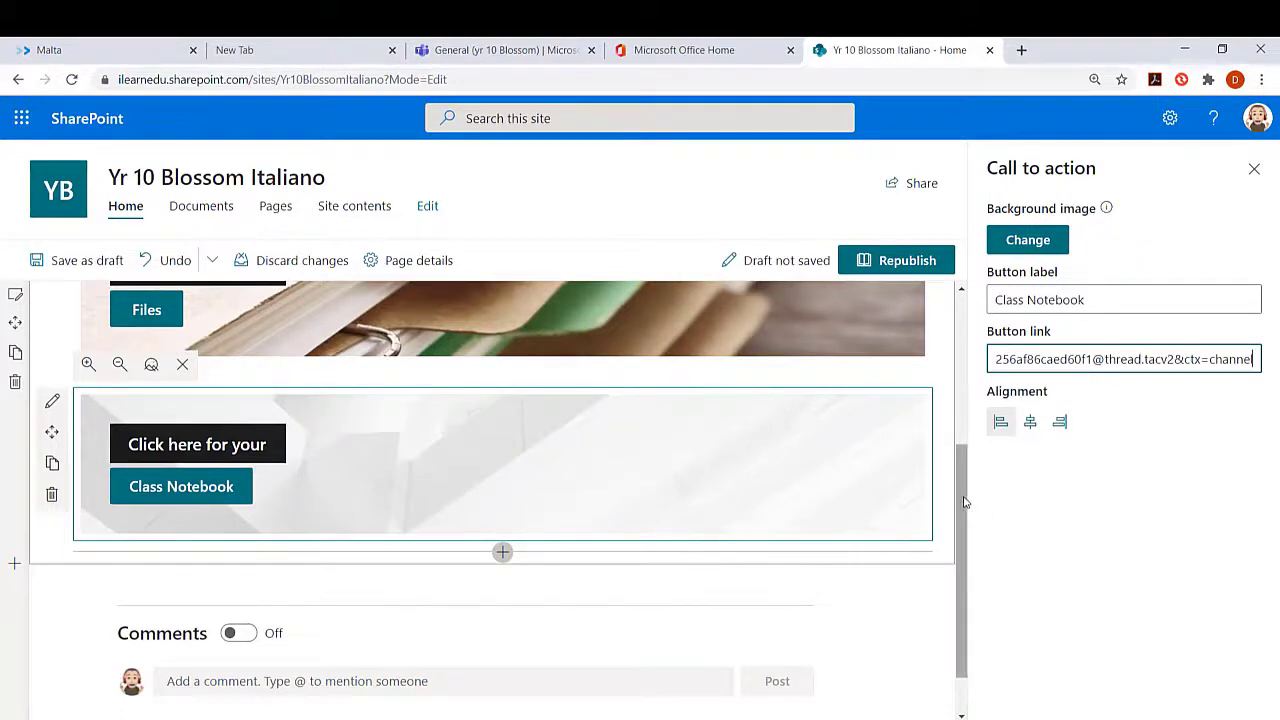
Change the Class Notebook banner's background to the stock image of a pen writing in a ring binder, found by searching for "Notebook".
drag(963, 492, 966, 308)
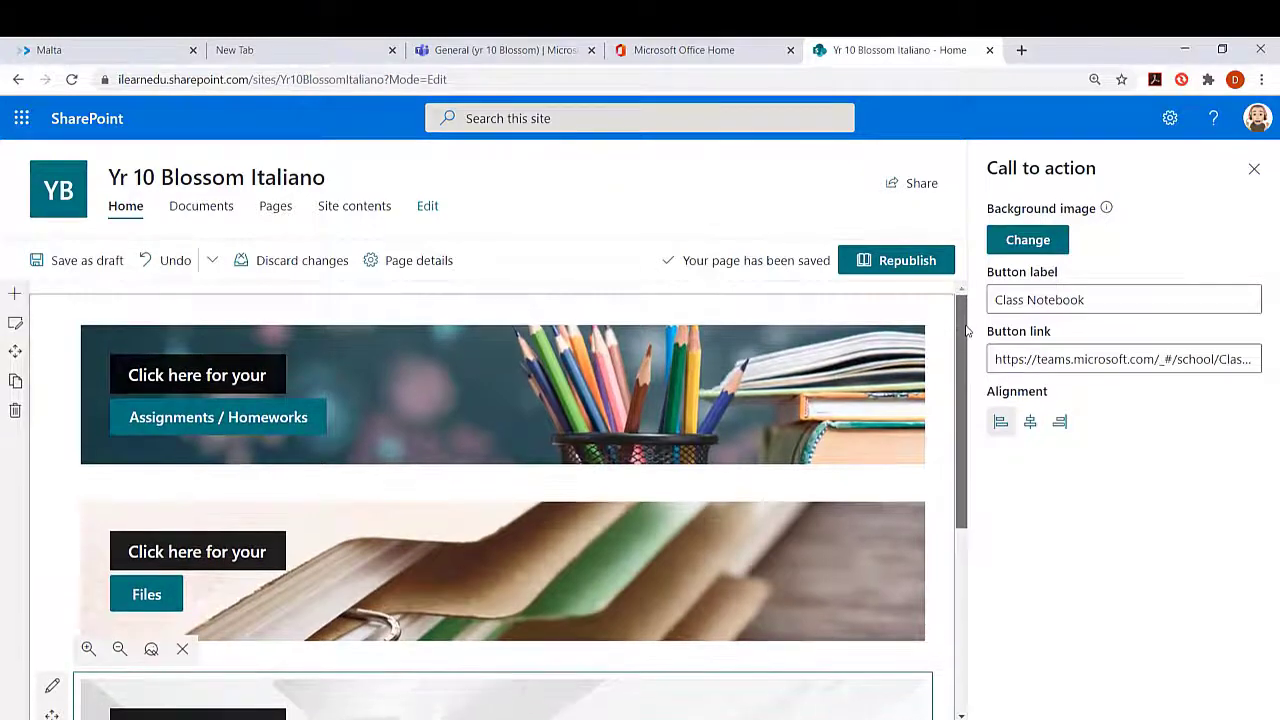
scroll(767, 528, down, 2)
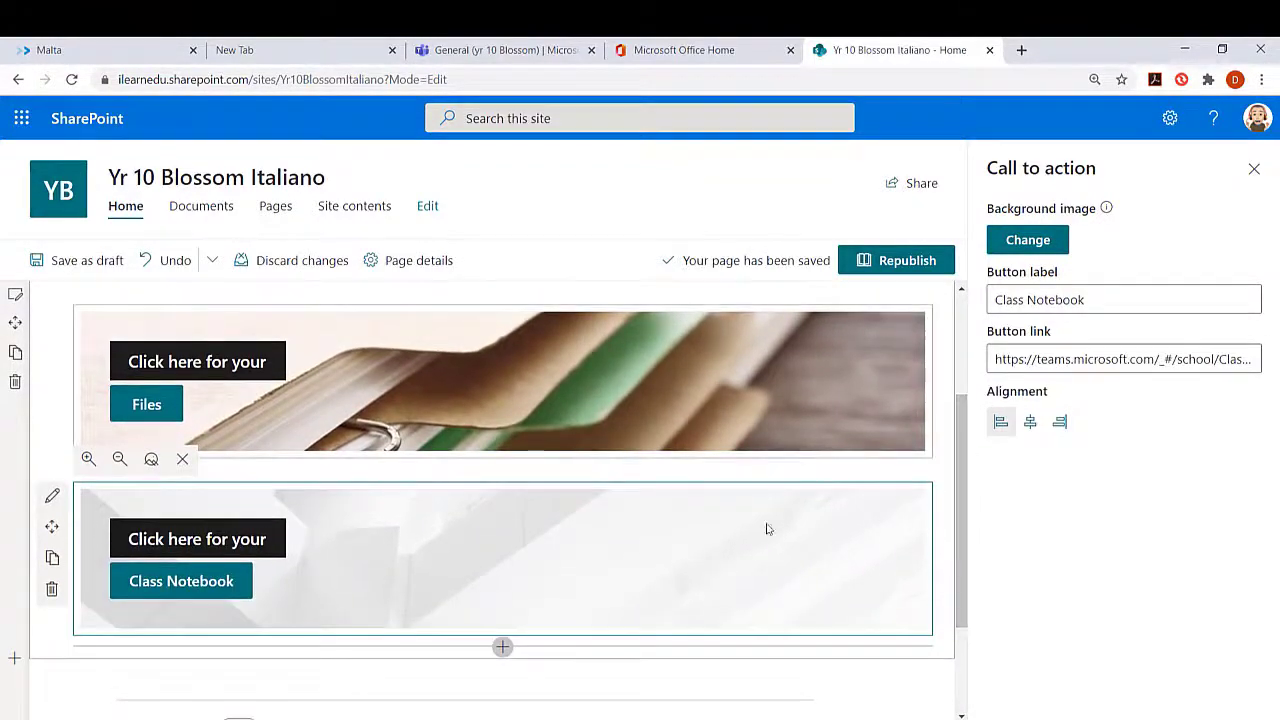
click(1036, 242)
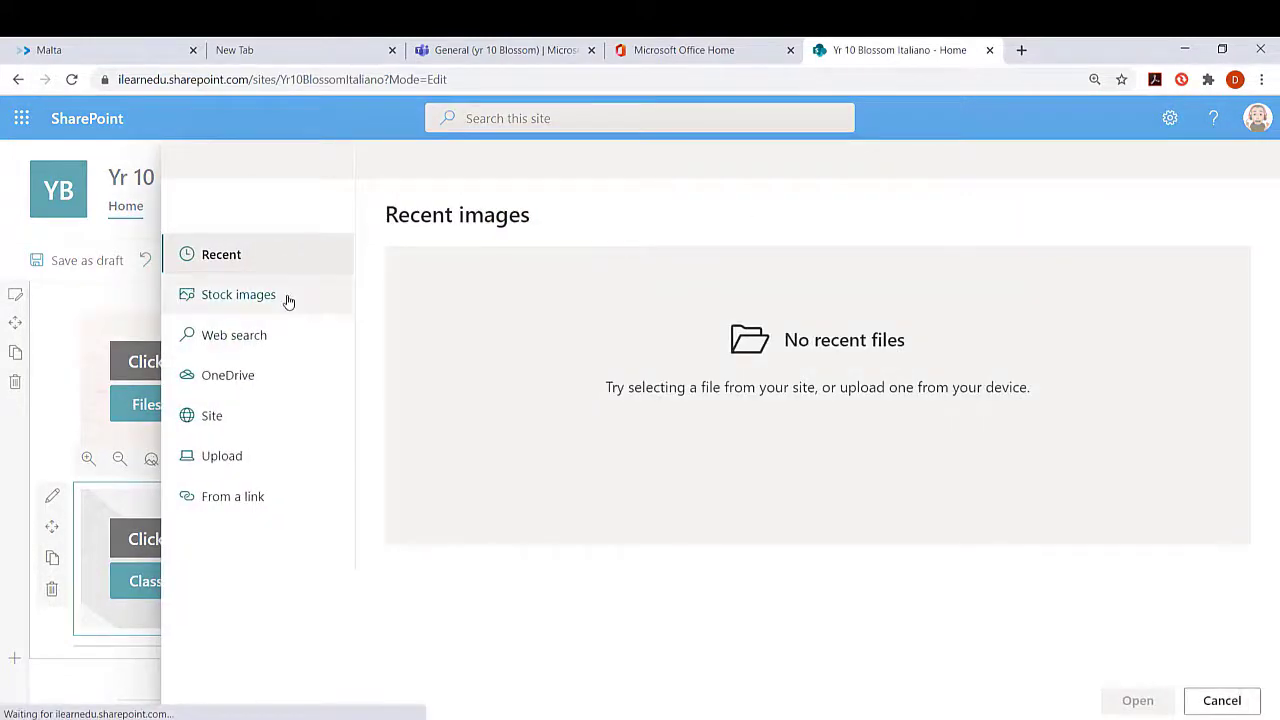
click(284, 298)
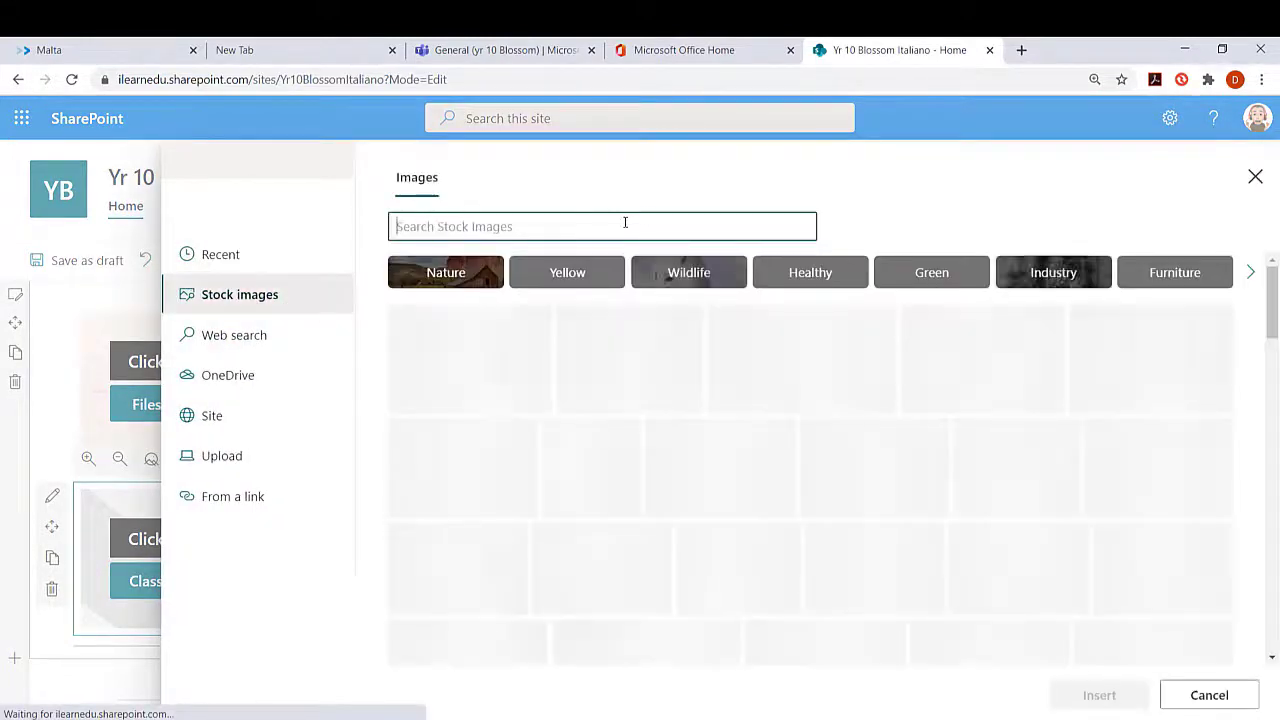
text(Noteb)
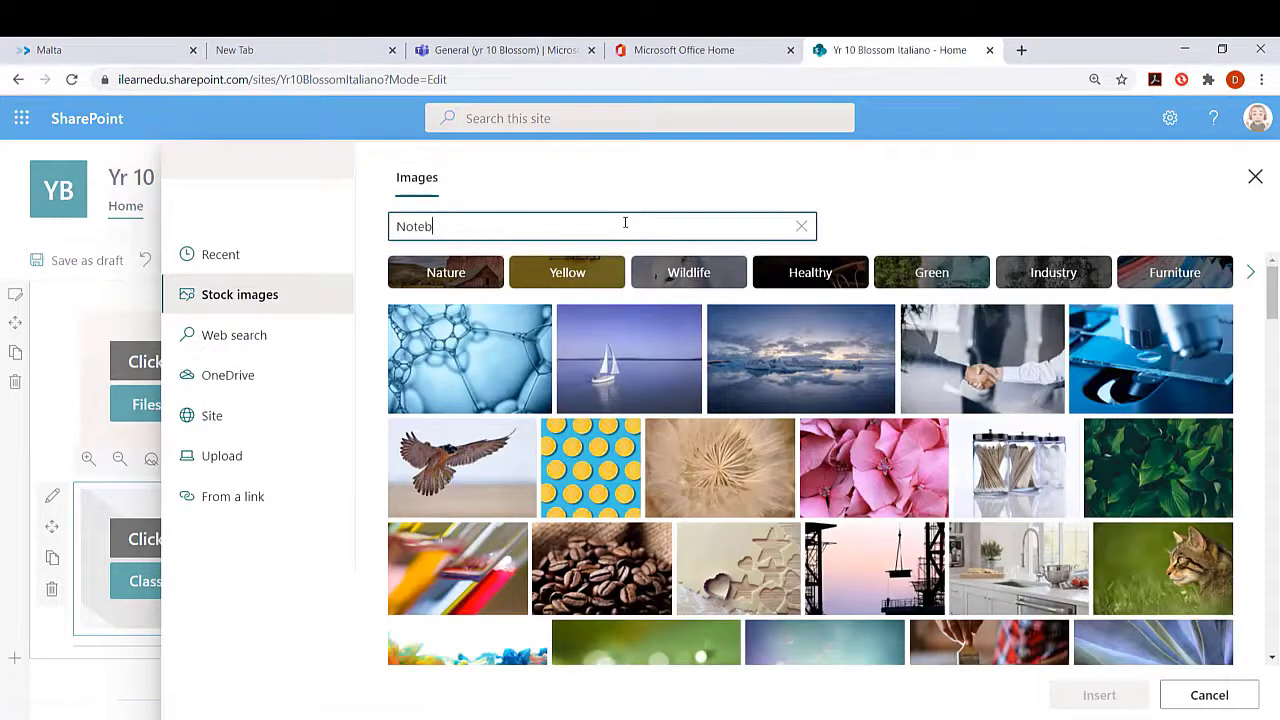
text(ook)
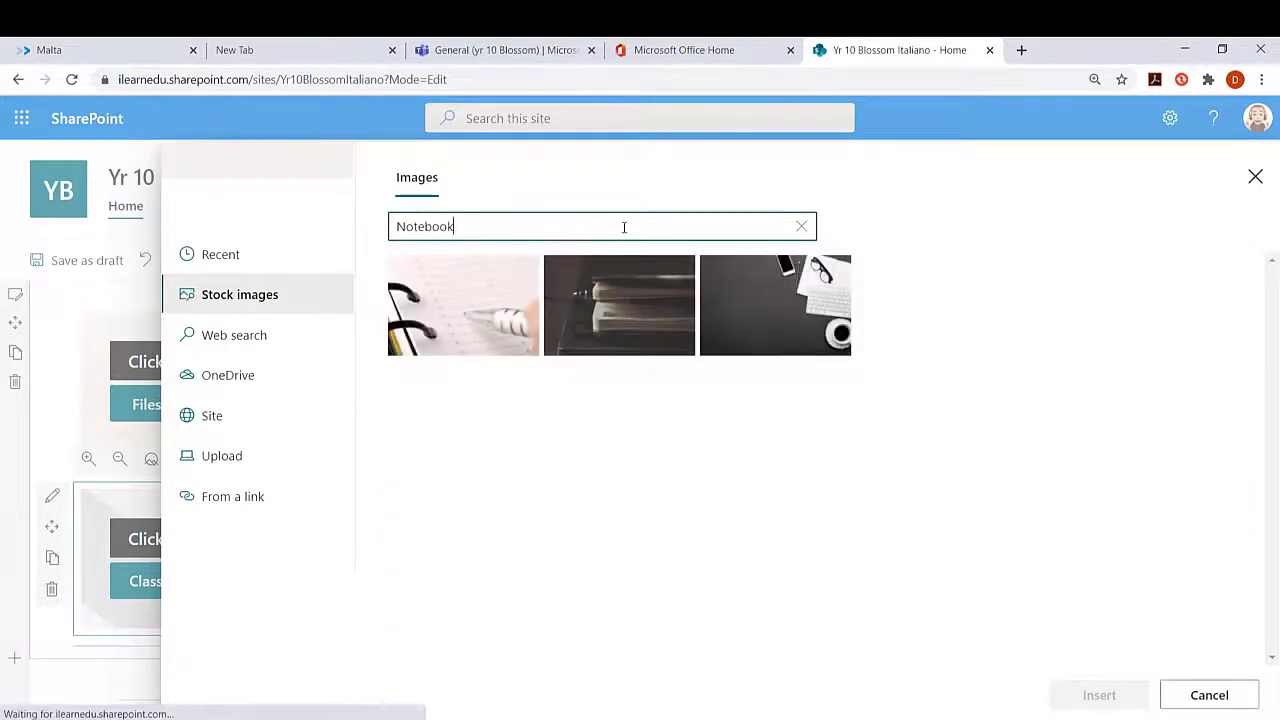
click(505, 314)
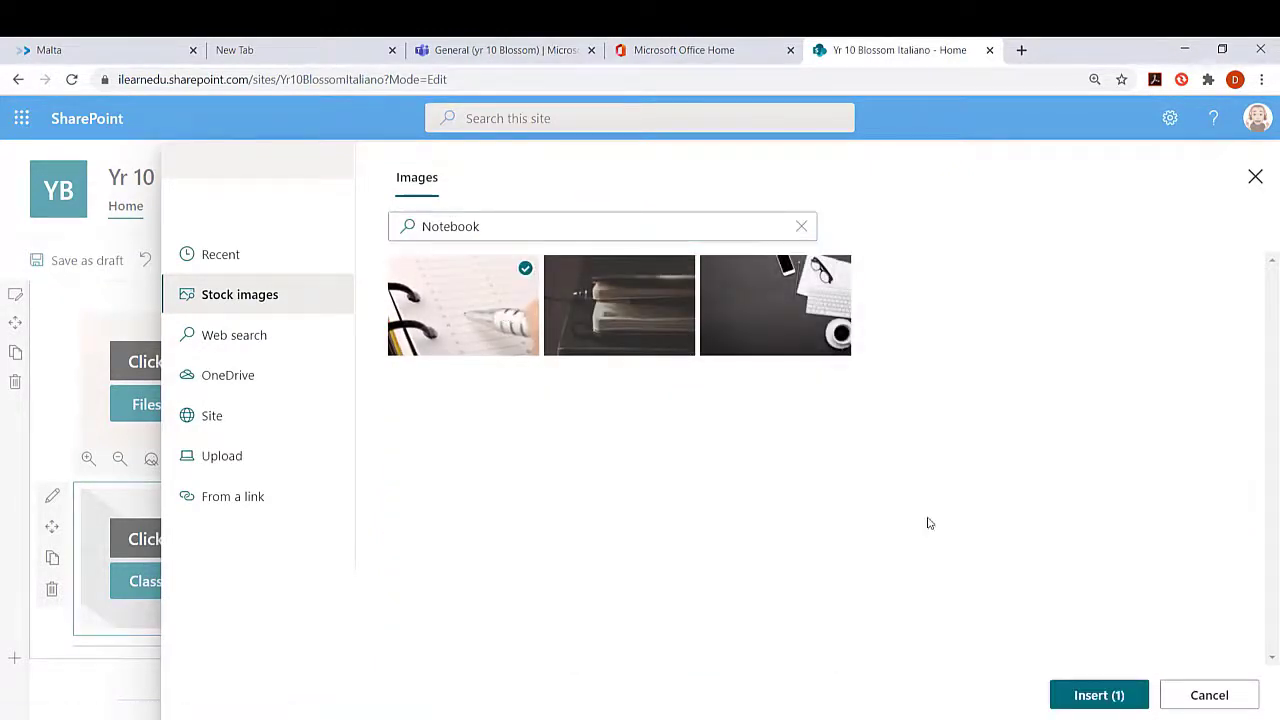
click(1090, 695)
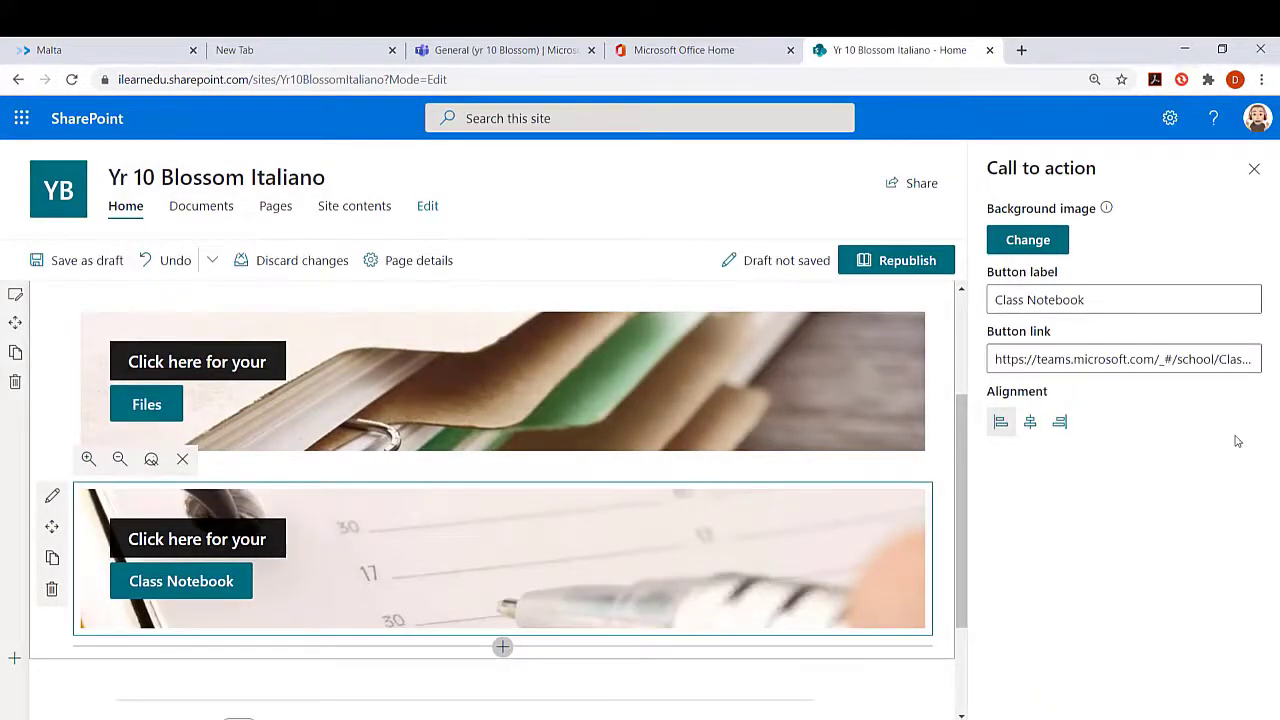
Close the Call to action settings and republish the Yr 10 Blossom Italiano home page.
click(1254, 169)
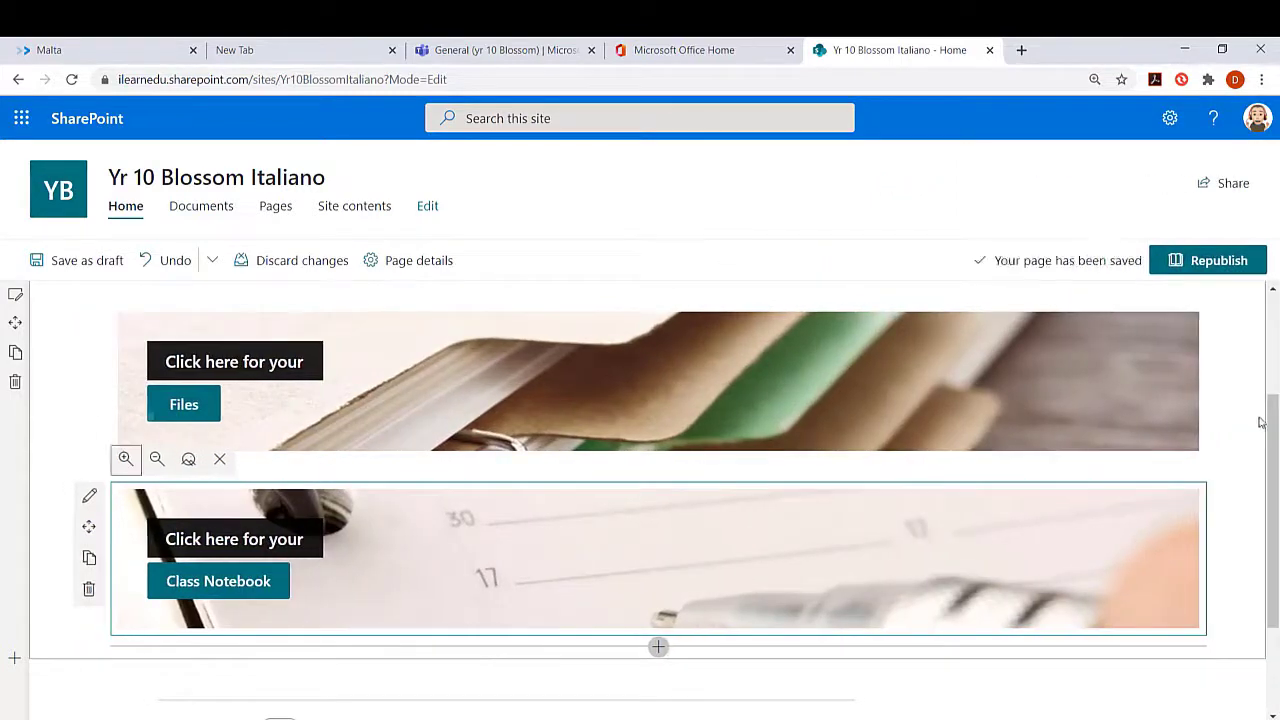
click(1212, 262)
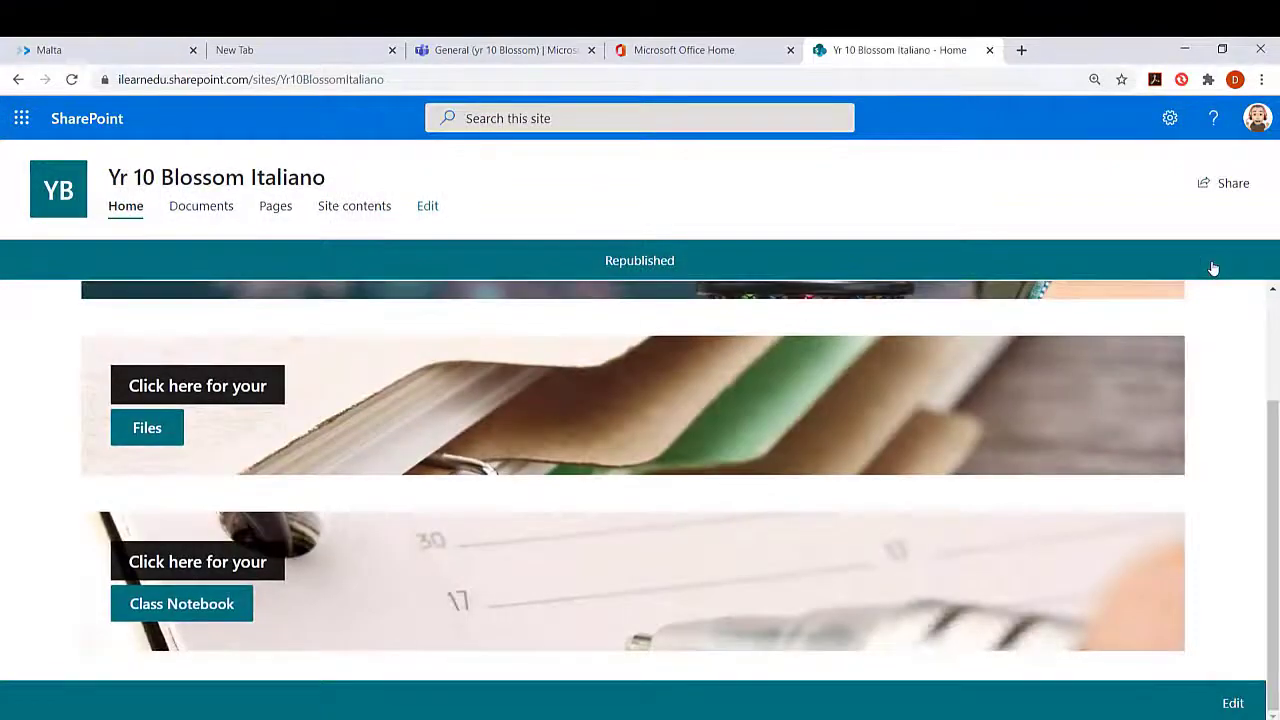
mouse_move(1276, 430)
mouse_down()
mouse_move(1276, 318)
mouse_move(1277, 475)
mouse_move(1275, 328)
mouse_move(1276, 410)
mouse_up()
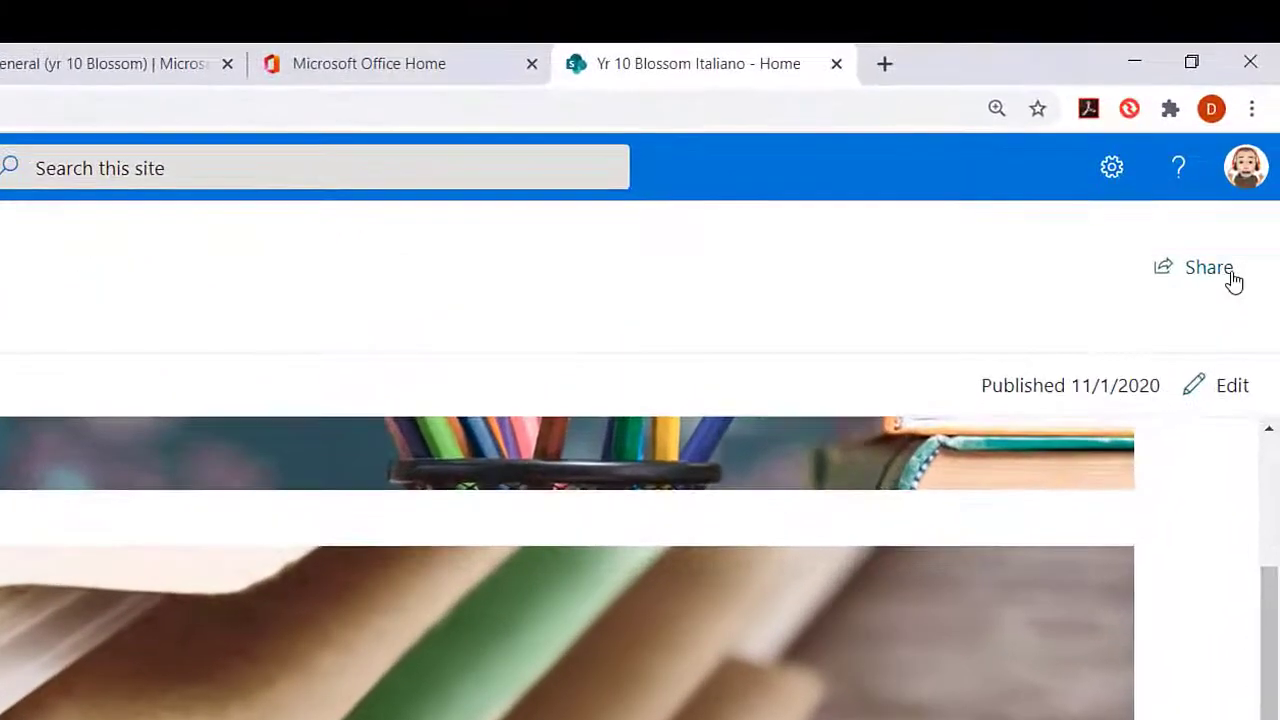
Share the site with the yr 10 Blossom Members group with Read permission, without sending an email.
click(1224, 272)
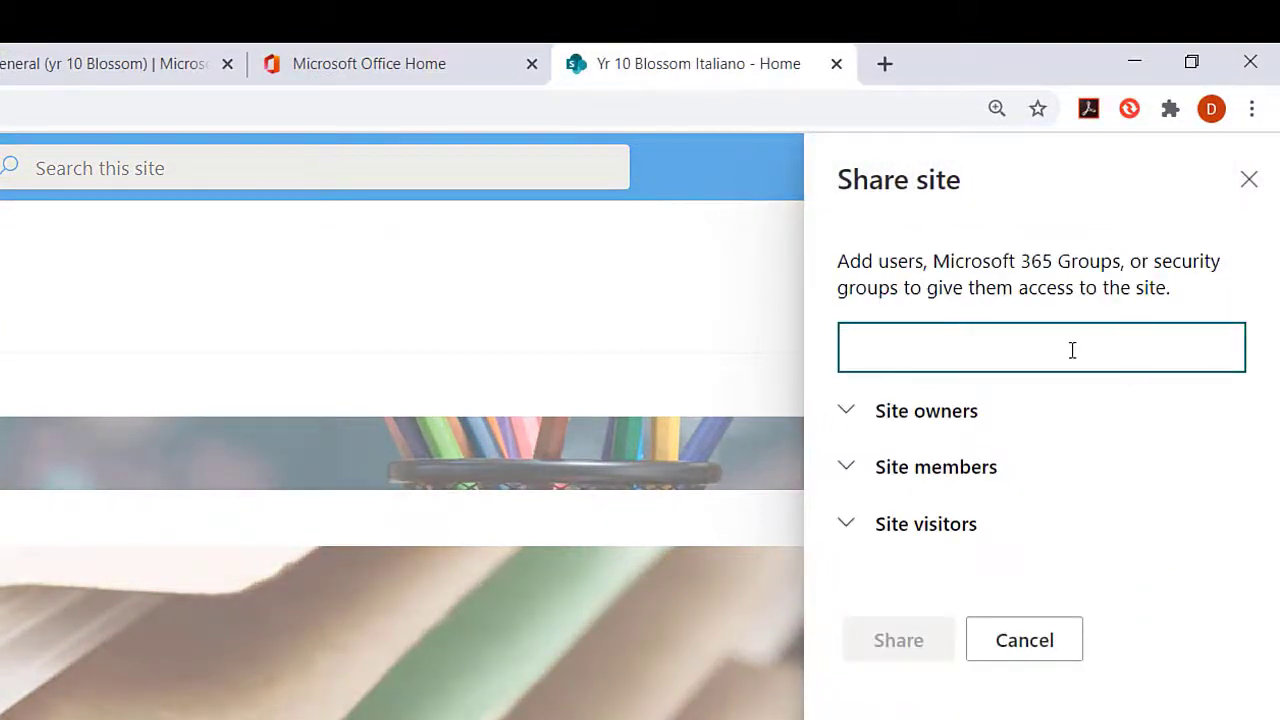
text(Yr)
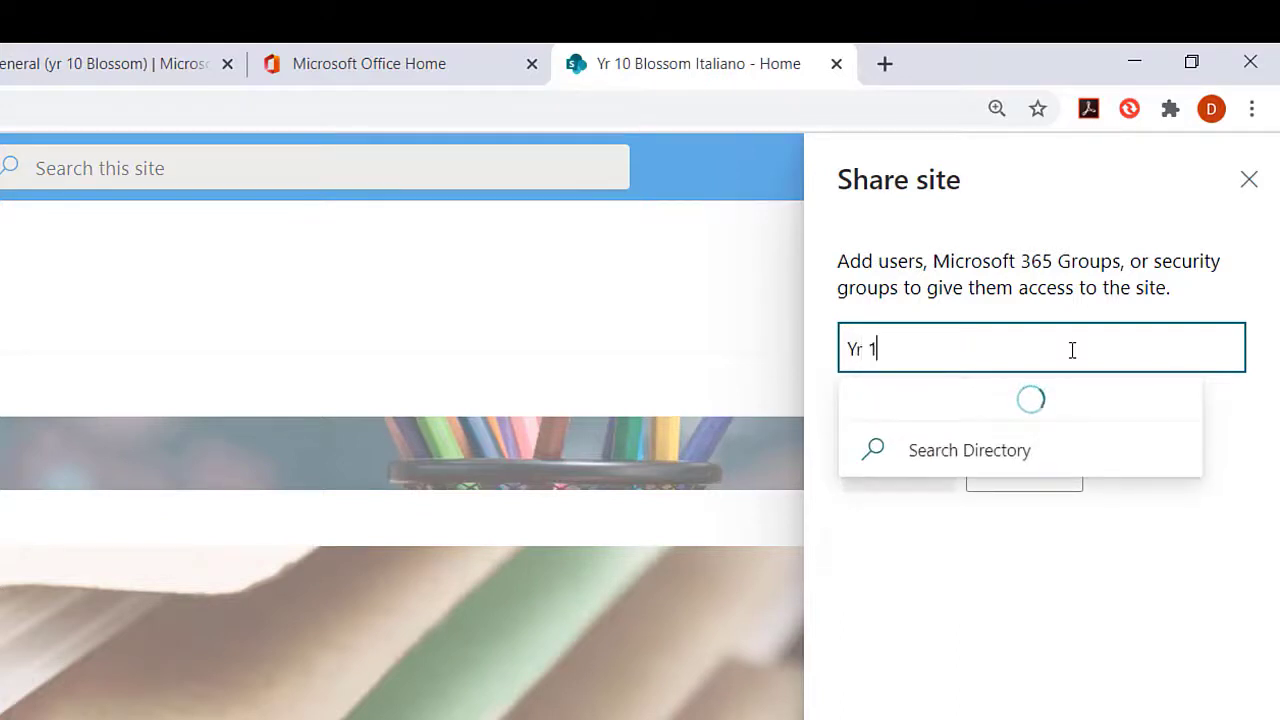
text( 10)
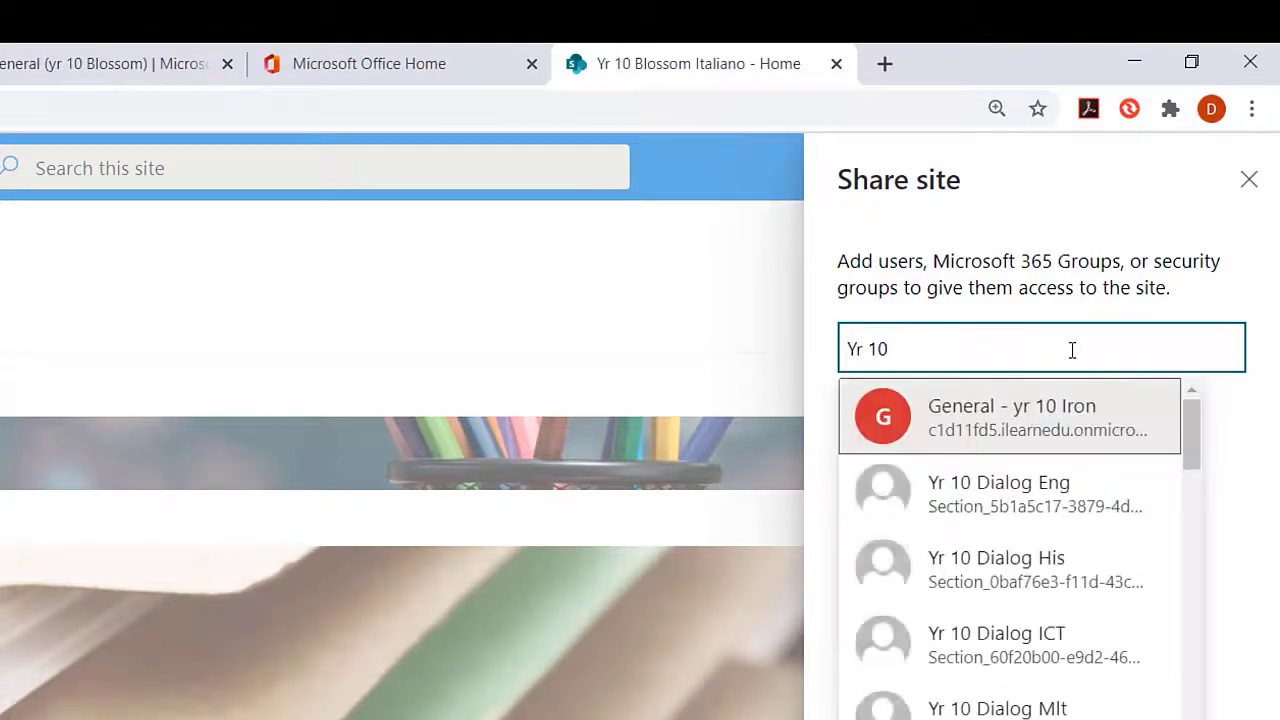
text( Blossom)
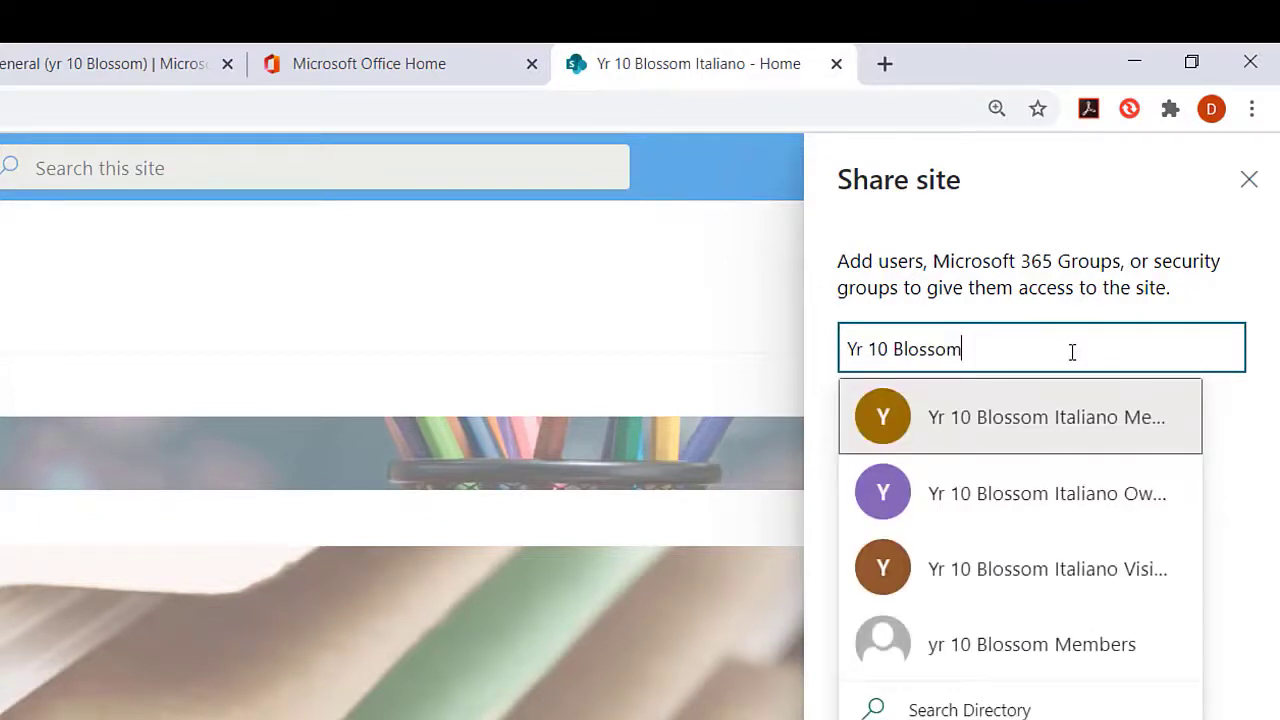
click(1053, 651)
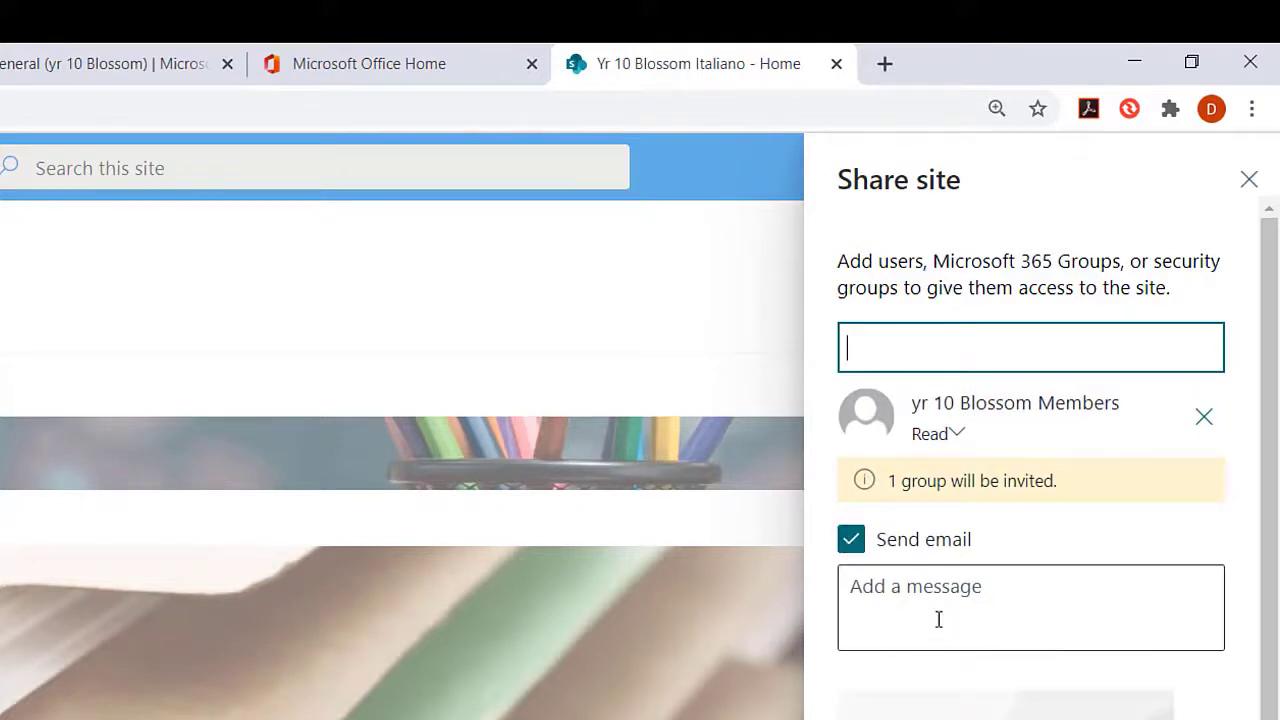
click(851, 540)
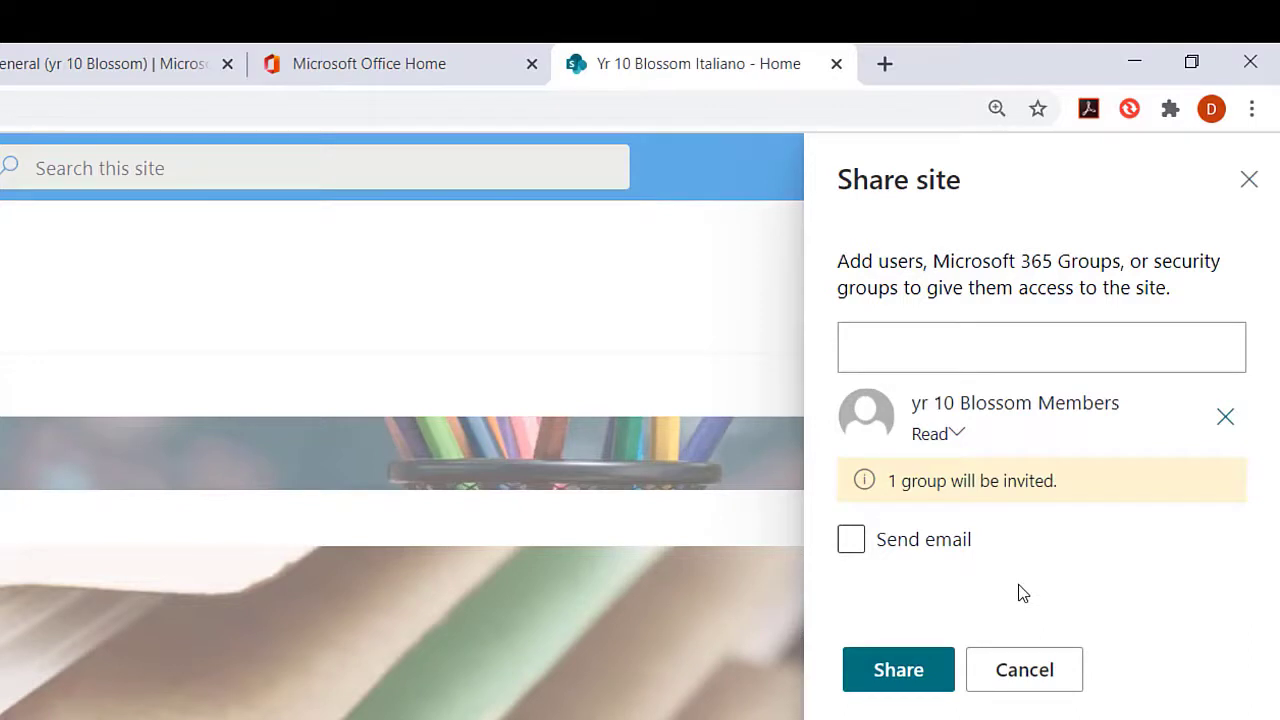
click(898, 669)
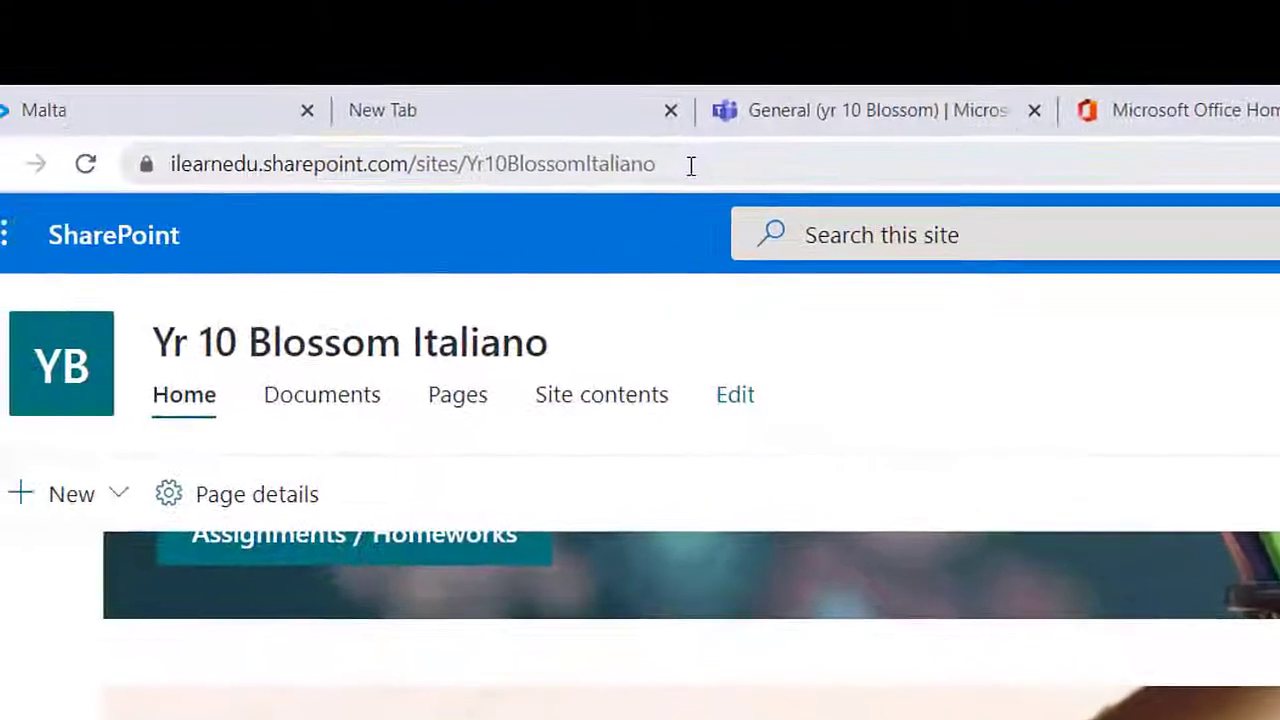
Copy the web address of the Yr 10 Blossom Italiano SharePoint site.
click(689, 163)
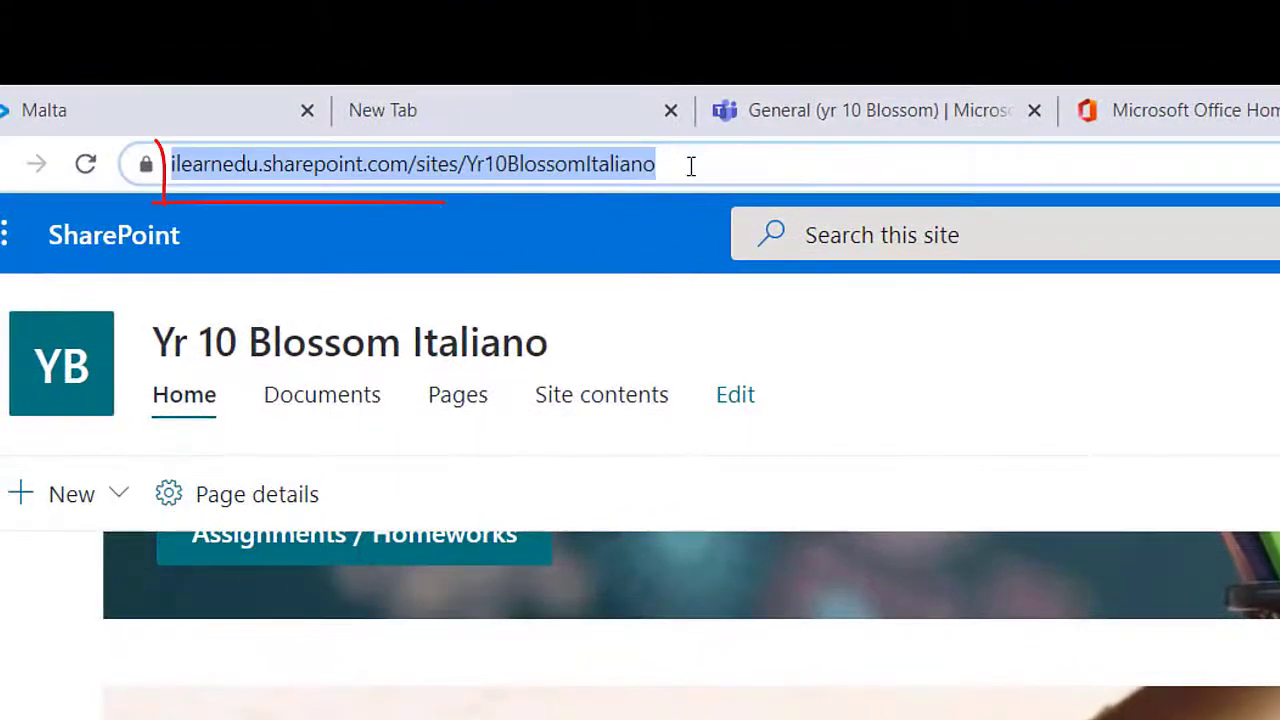
right_click(635, 165)
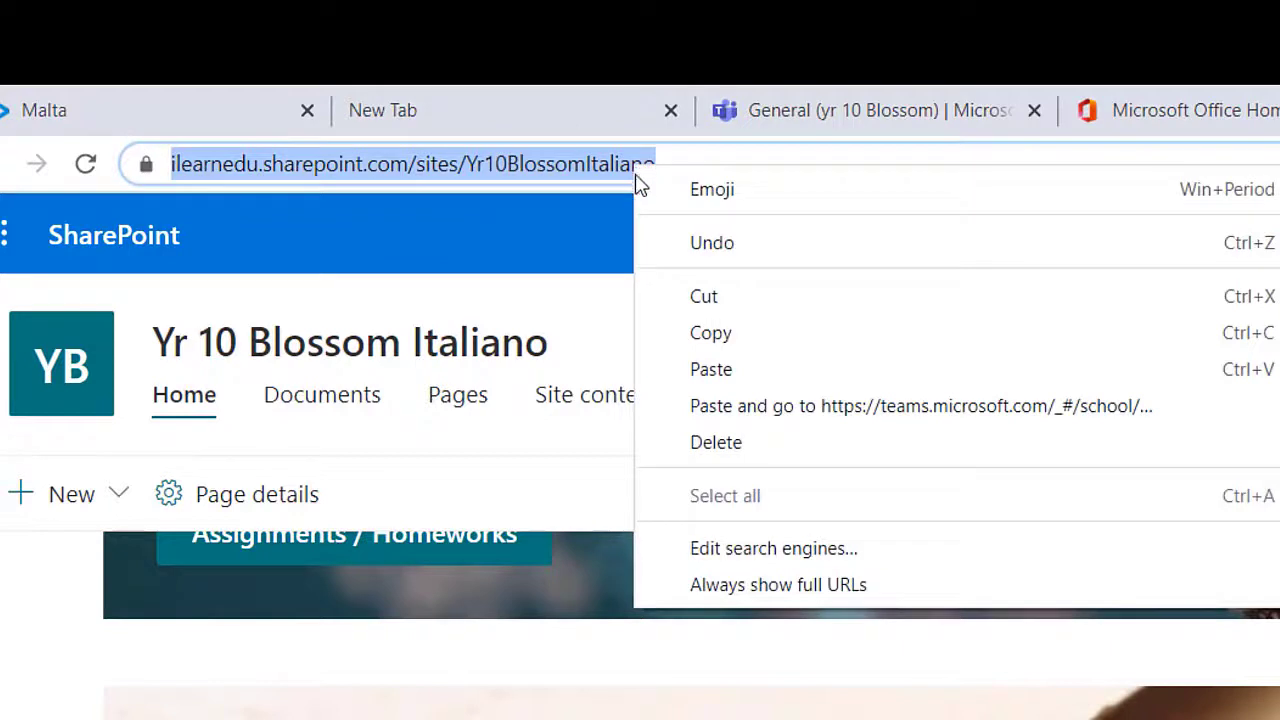
click(685, 333)
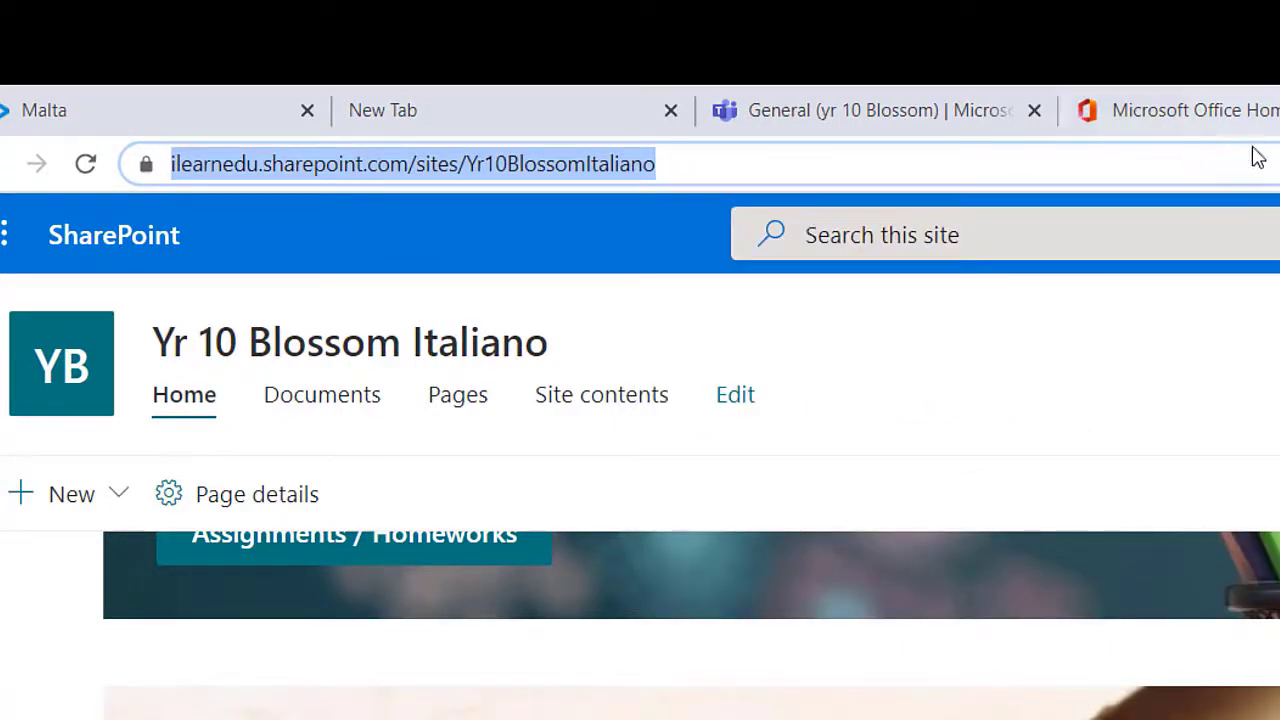
In Microsoft Teams, add a SharePoint Pages tab to the yr 10 Blossom General channel using the copied Yr 10 Blossom Italiano site link.
click(951, 113)
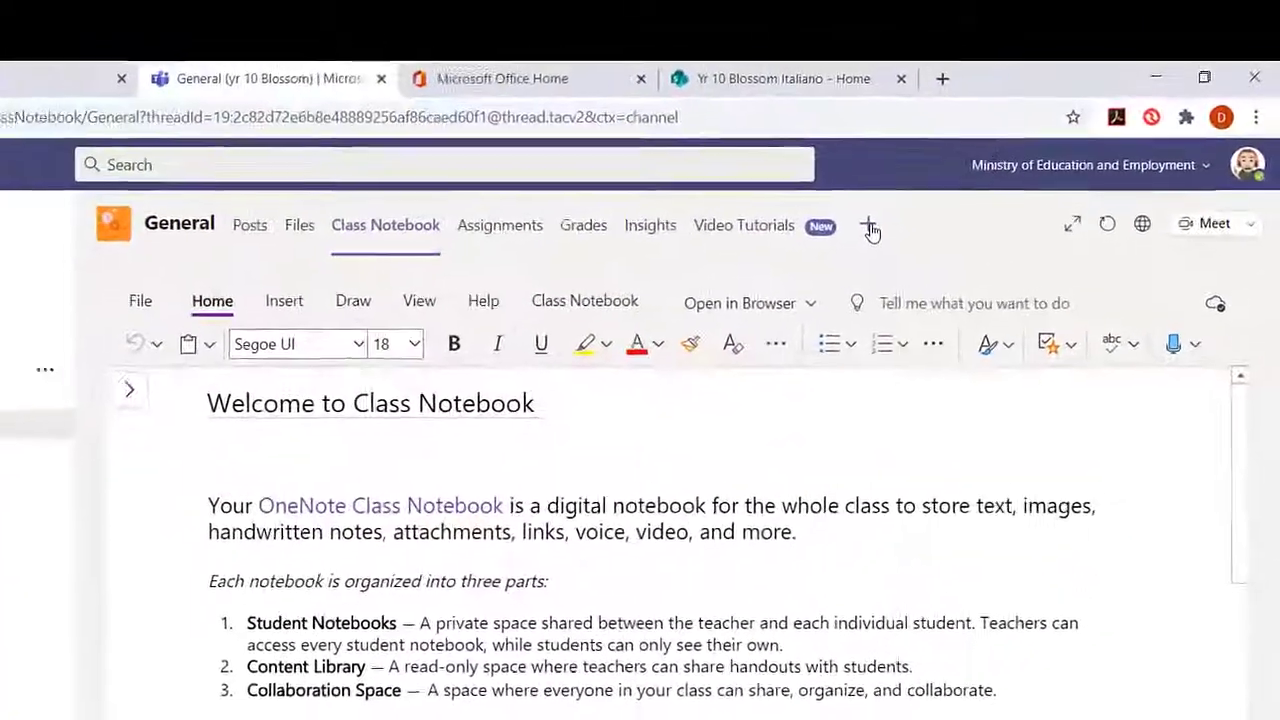
click(945, 186)
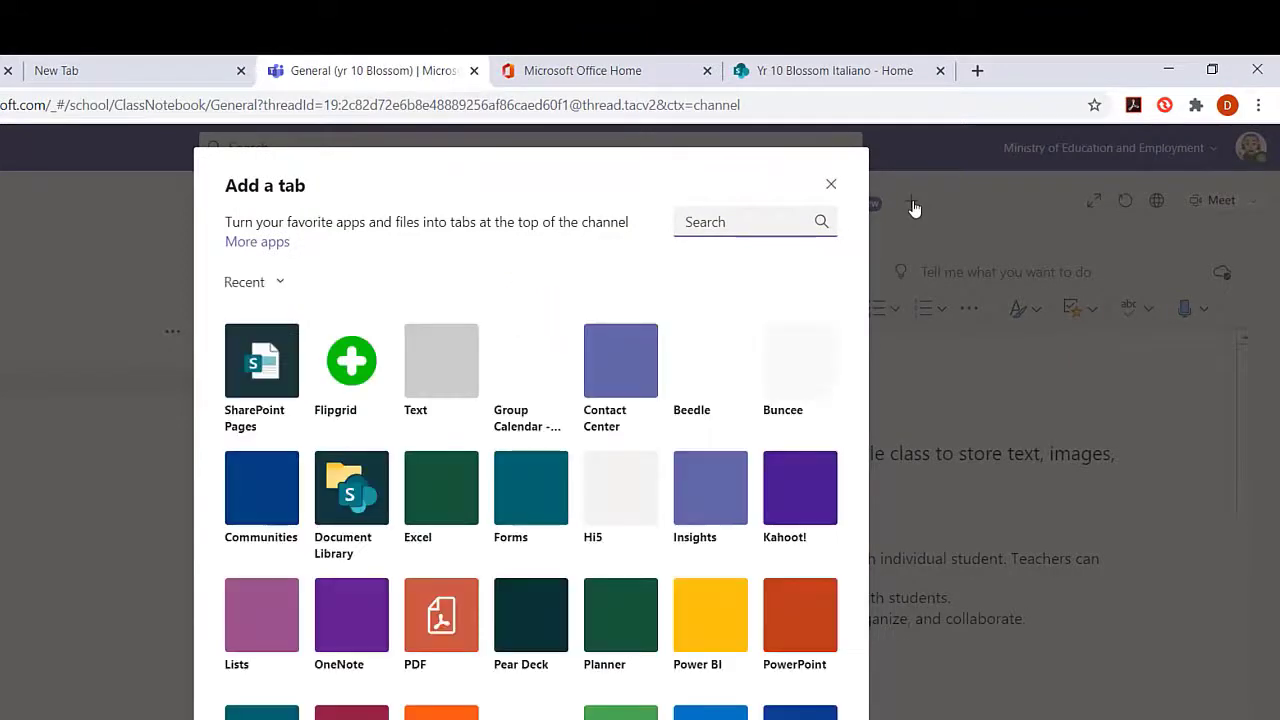
click(262, 360)
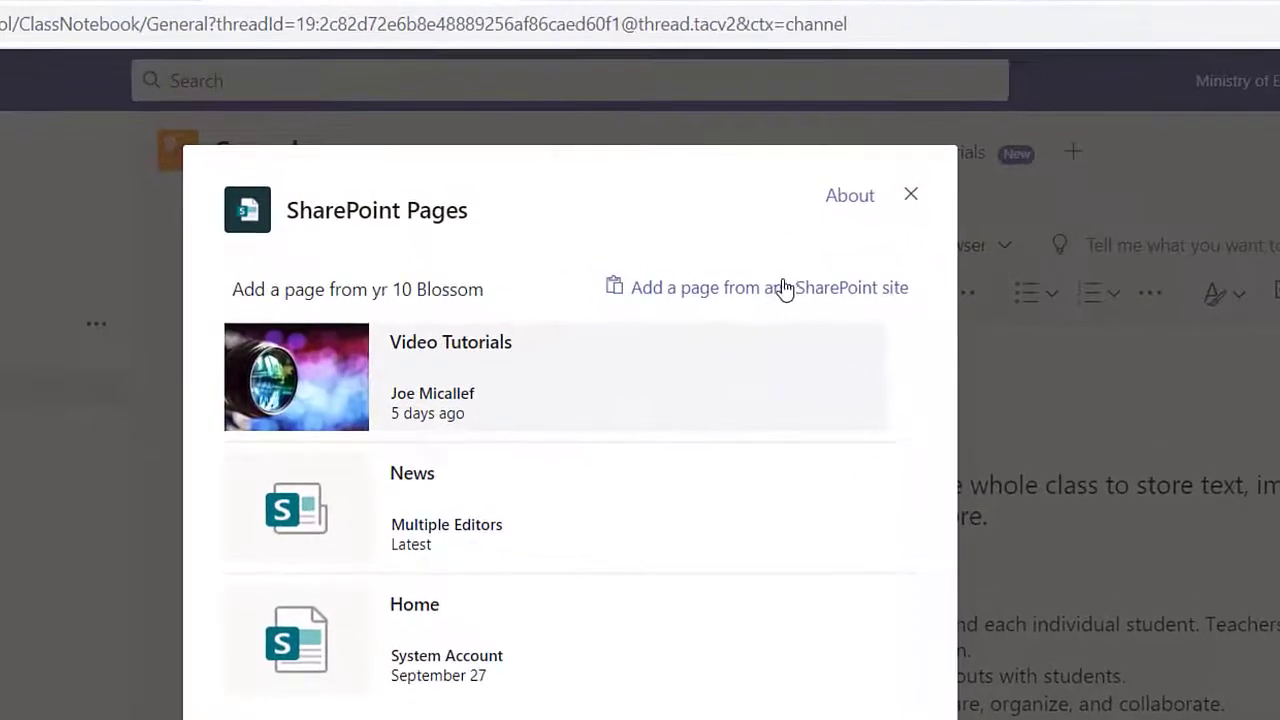
click(786, 292)
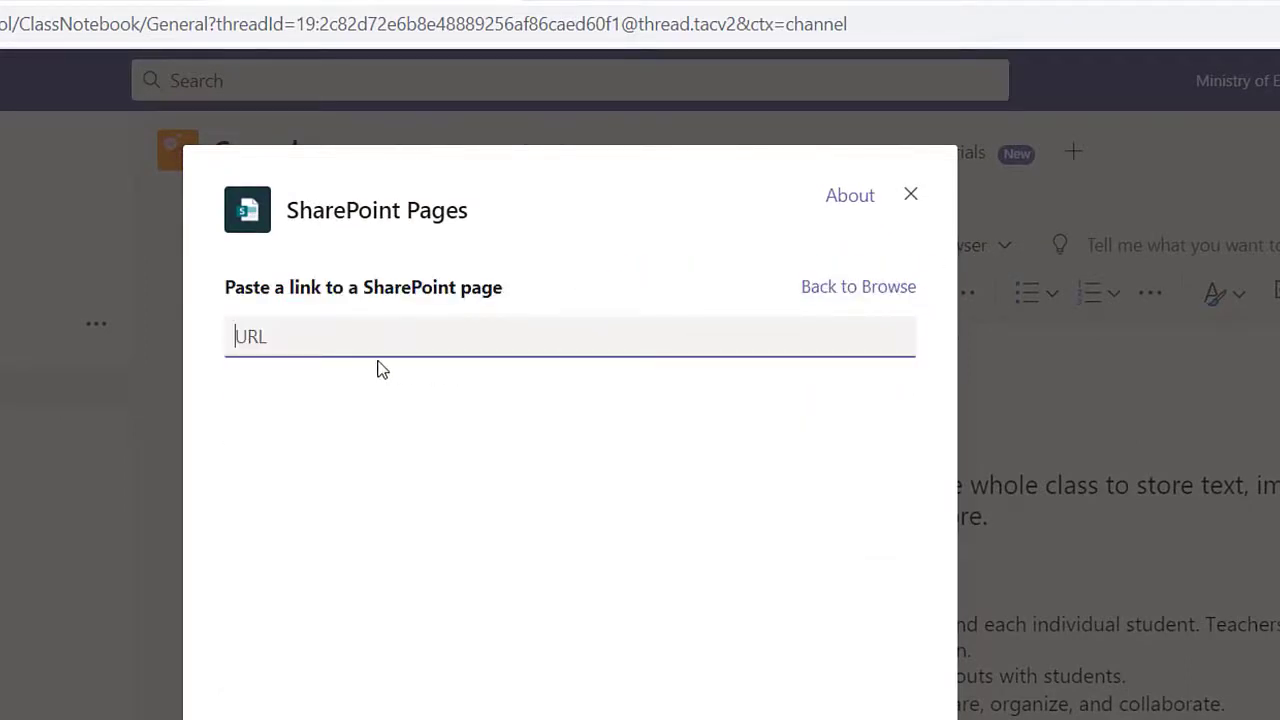
key(ctrl+v)
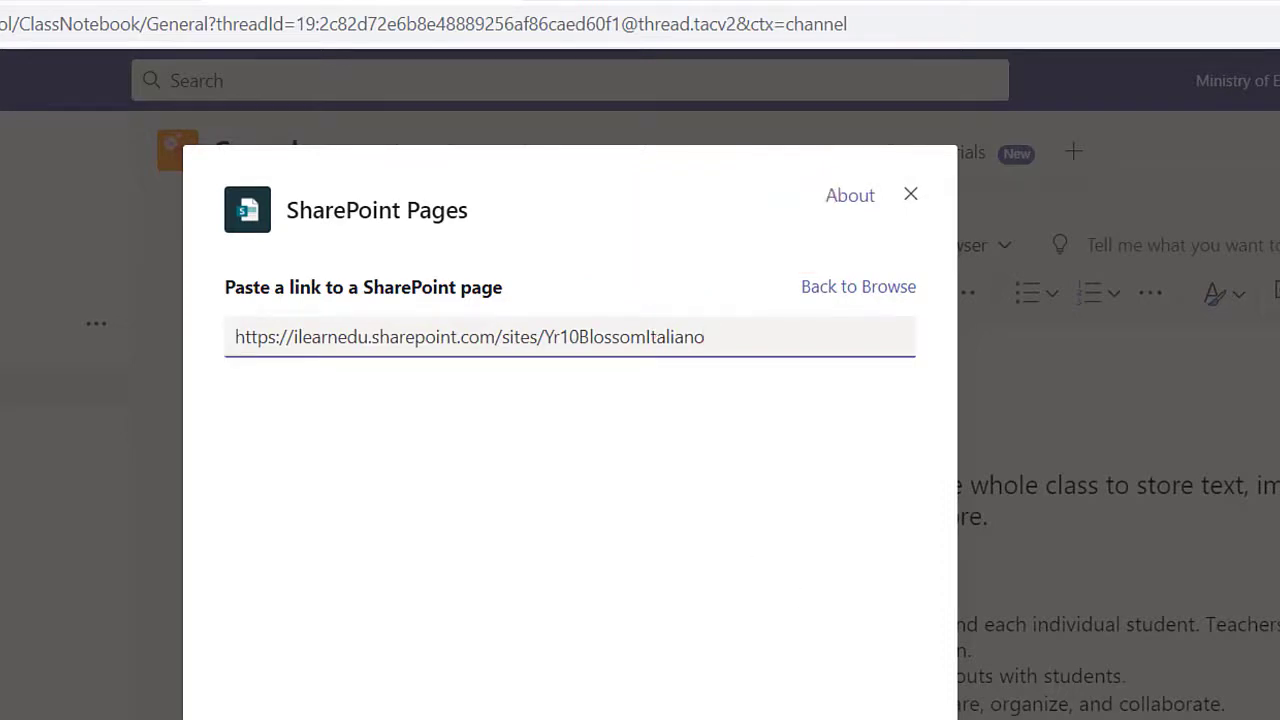
click(810, 676)
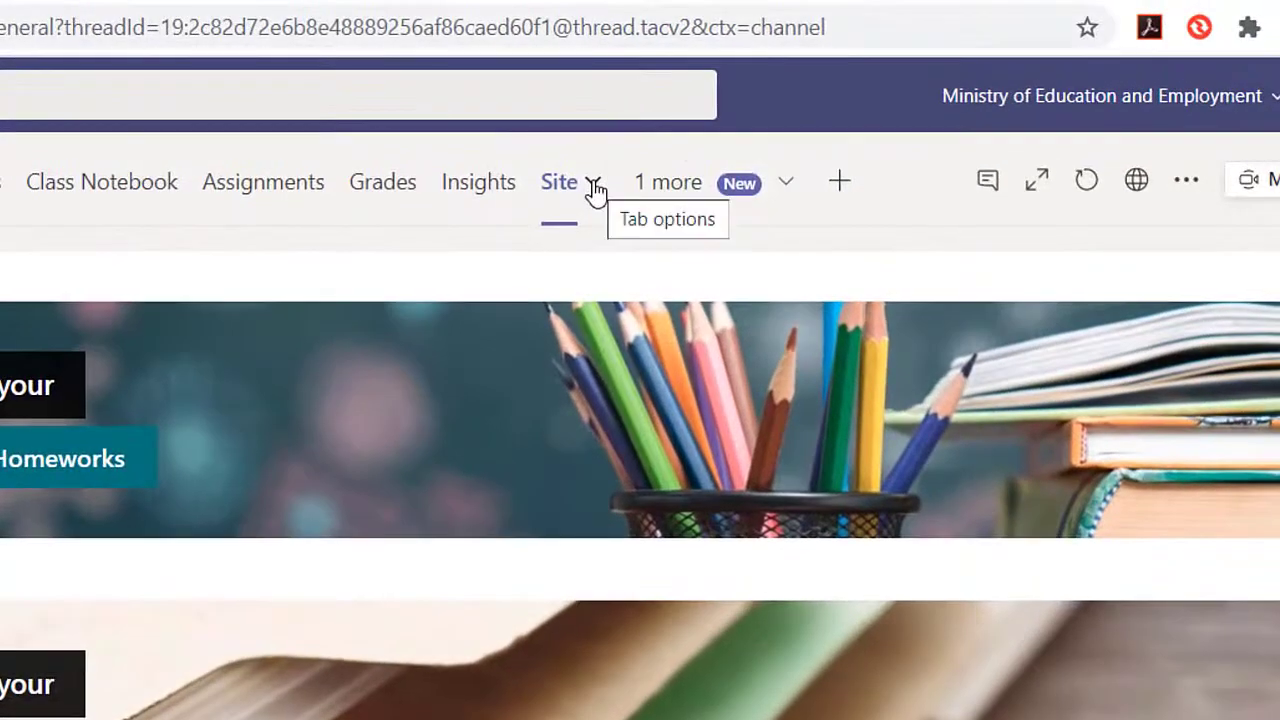
Rename the new Site tab in the General channel as Italiano and save the name.
click(735, 148)
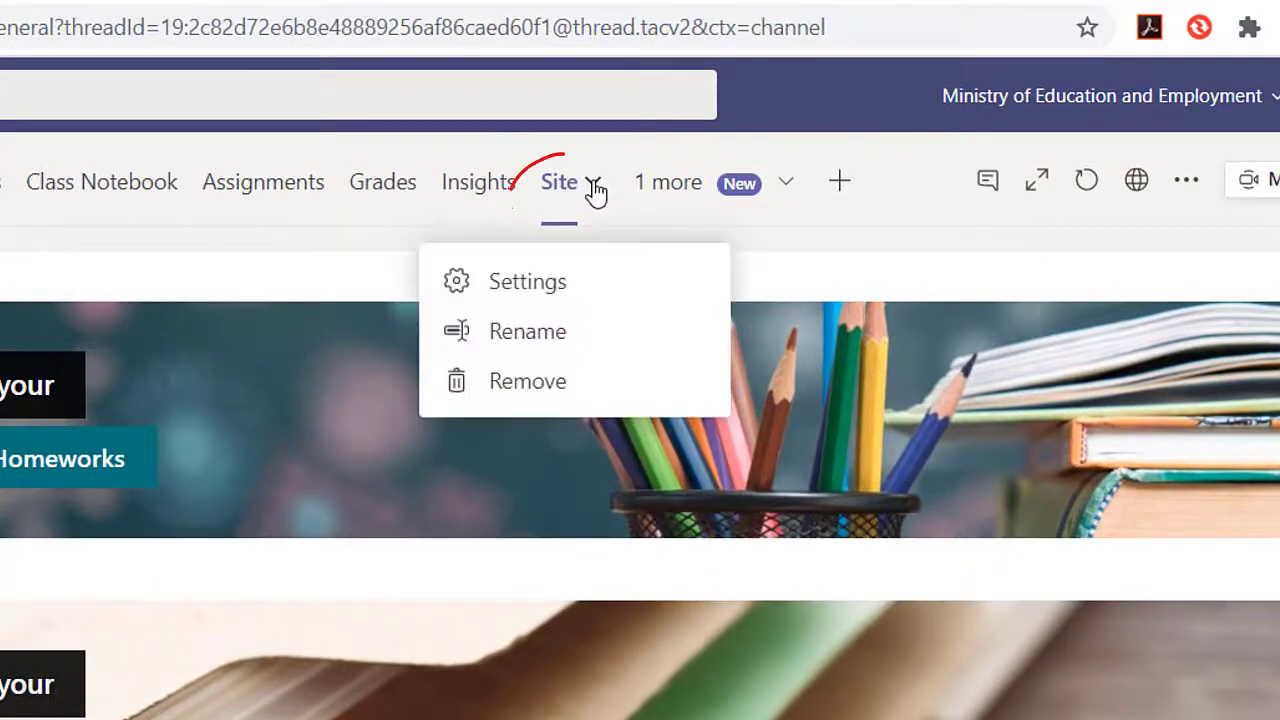
click(562, 338)
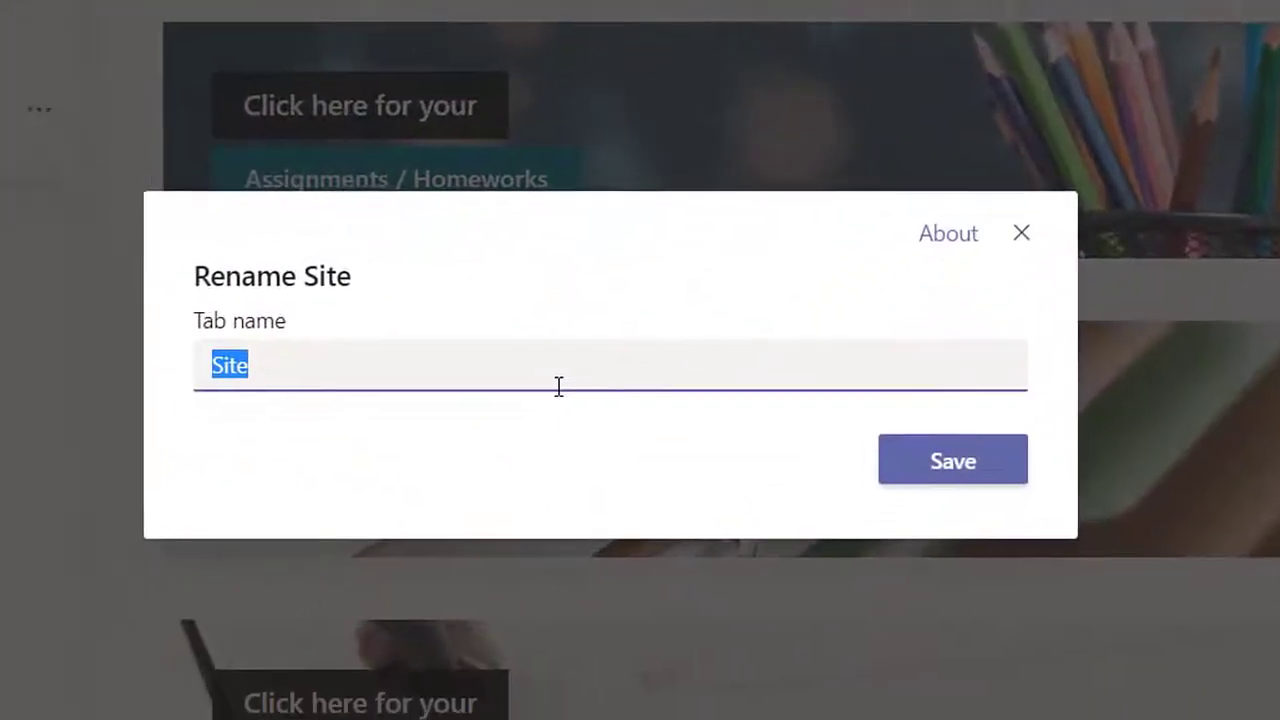
key(BackSpace)
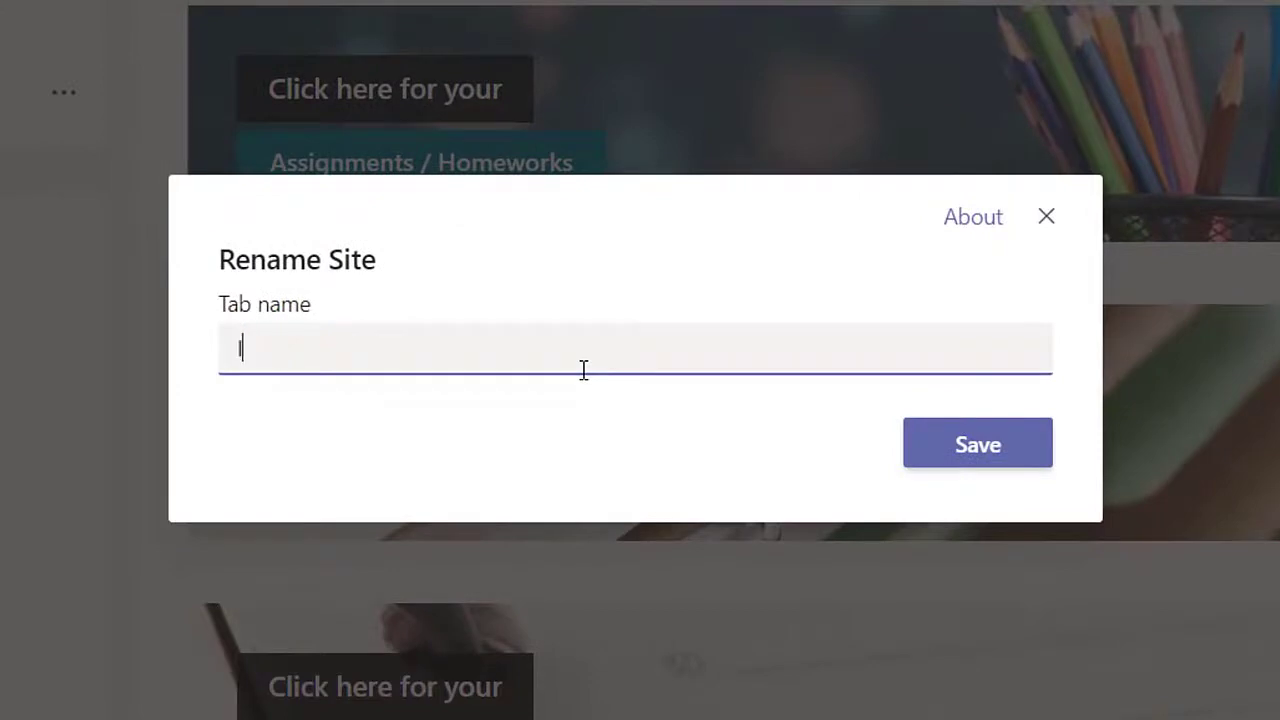
text(Italiano)
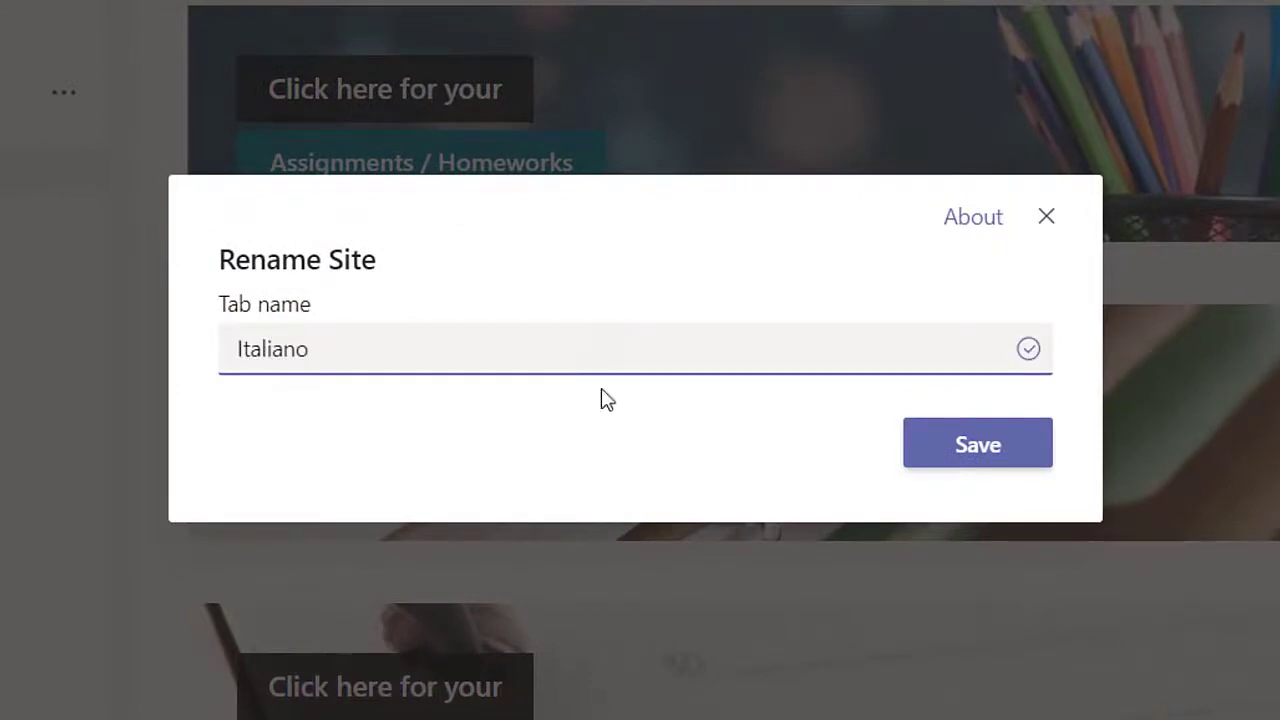
click(970, 452)
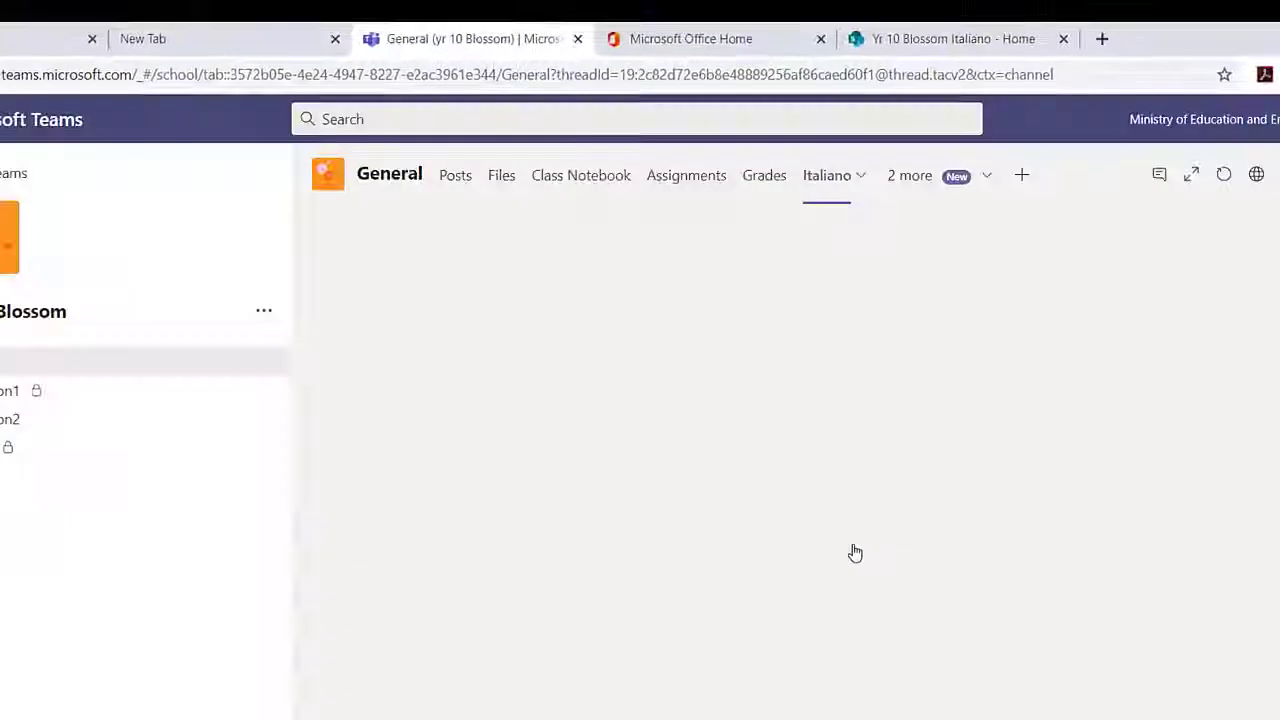